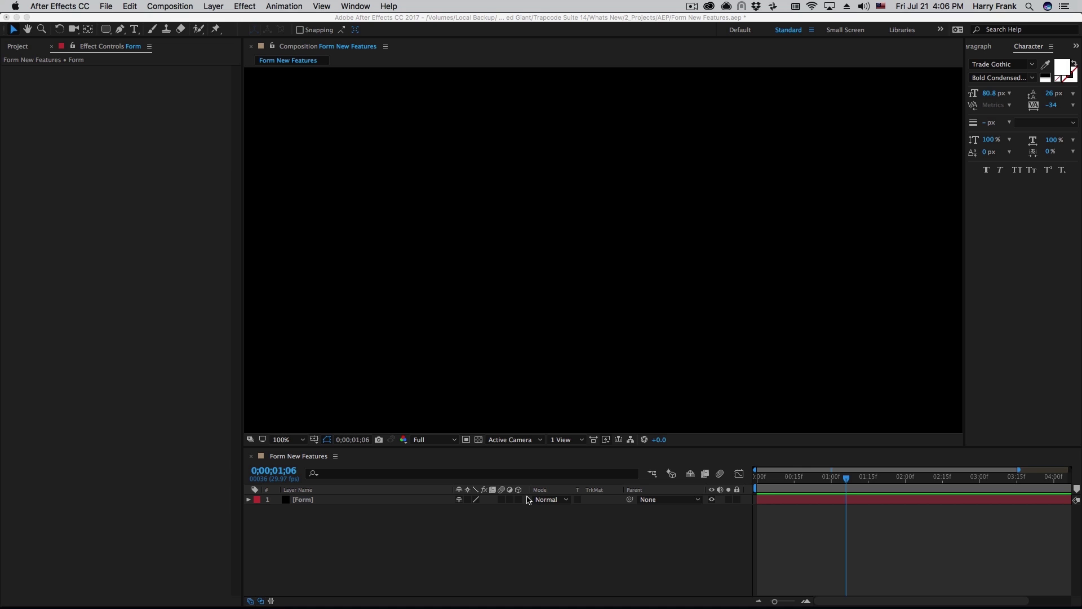
Apply Effect > RG Trapcode > Form to the selected Form layer.
left_click(541, 534)
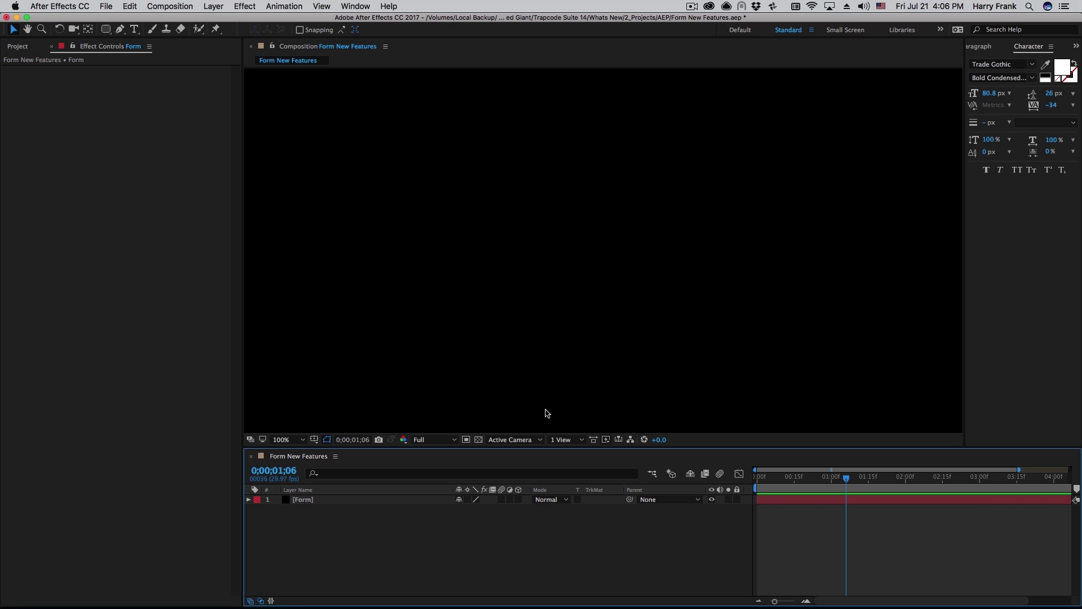
left_click(334, 502)
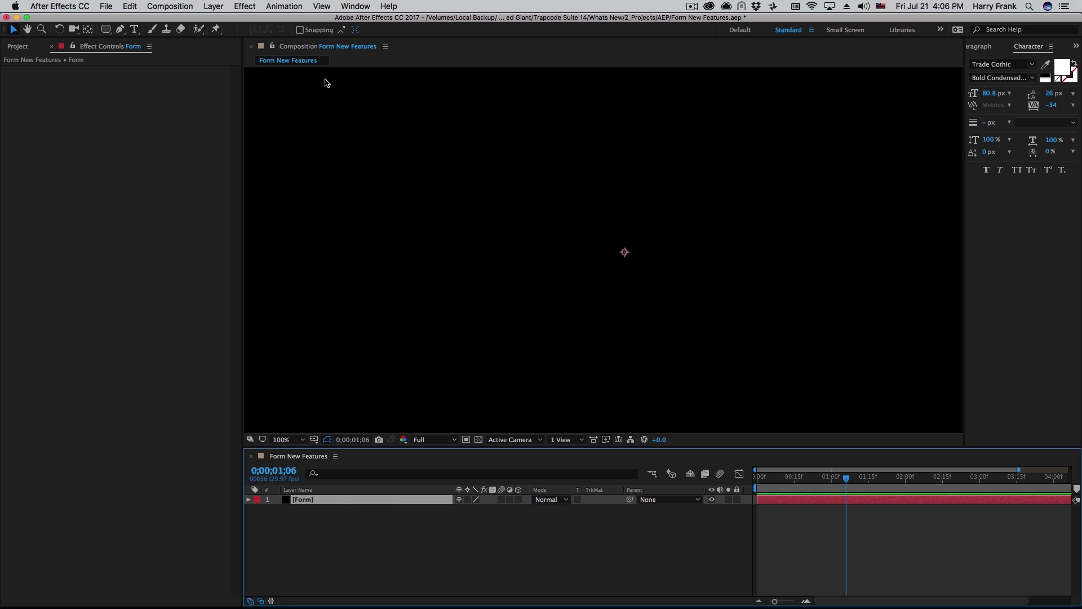
left_click(248, 5)
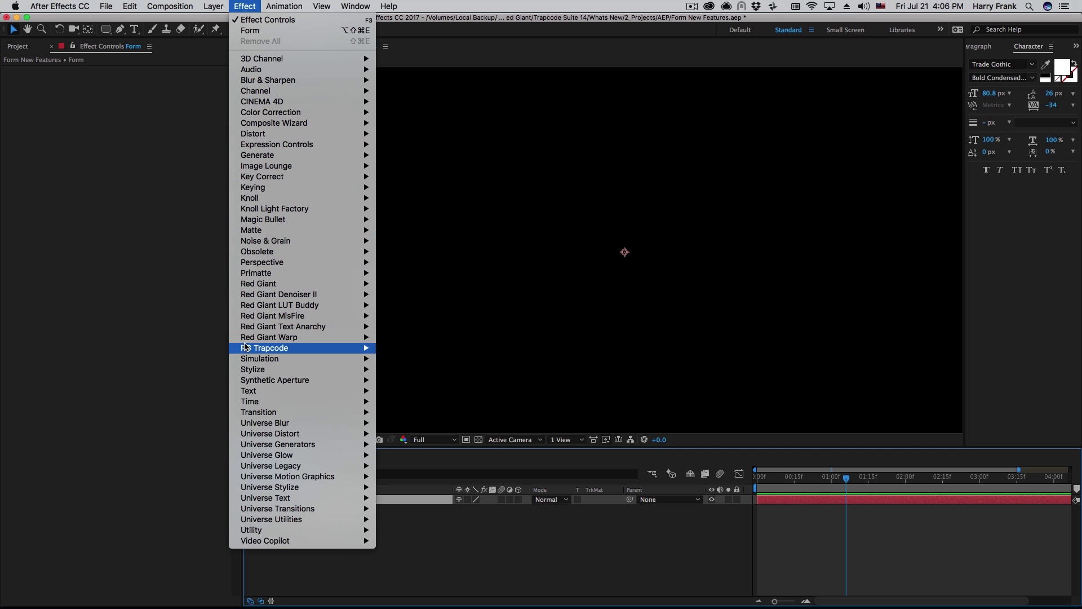
mouse_move(248, 350)
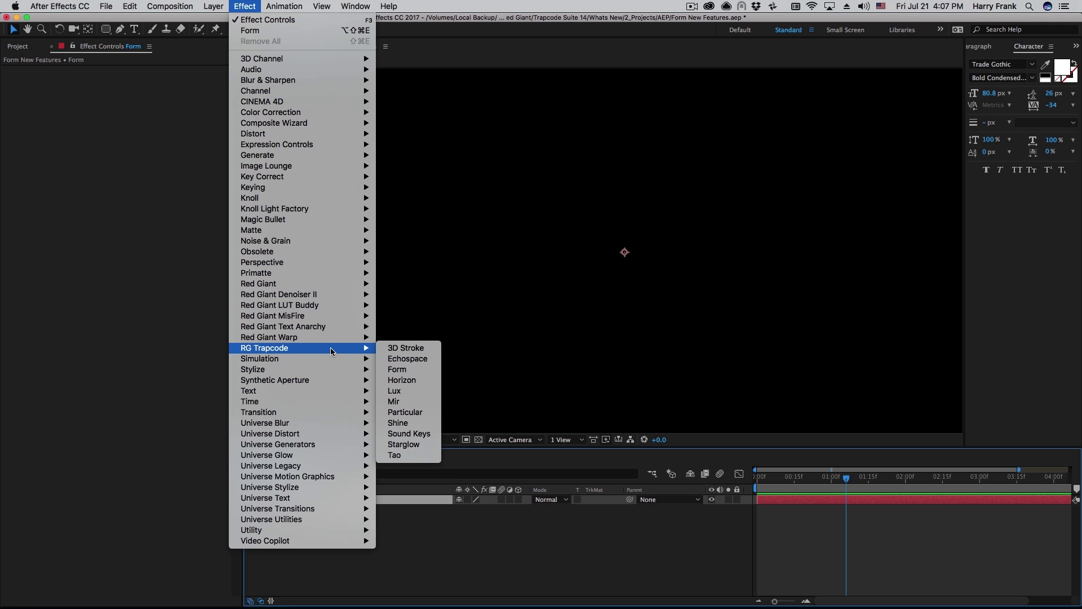
left_click(398, 370)
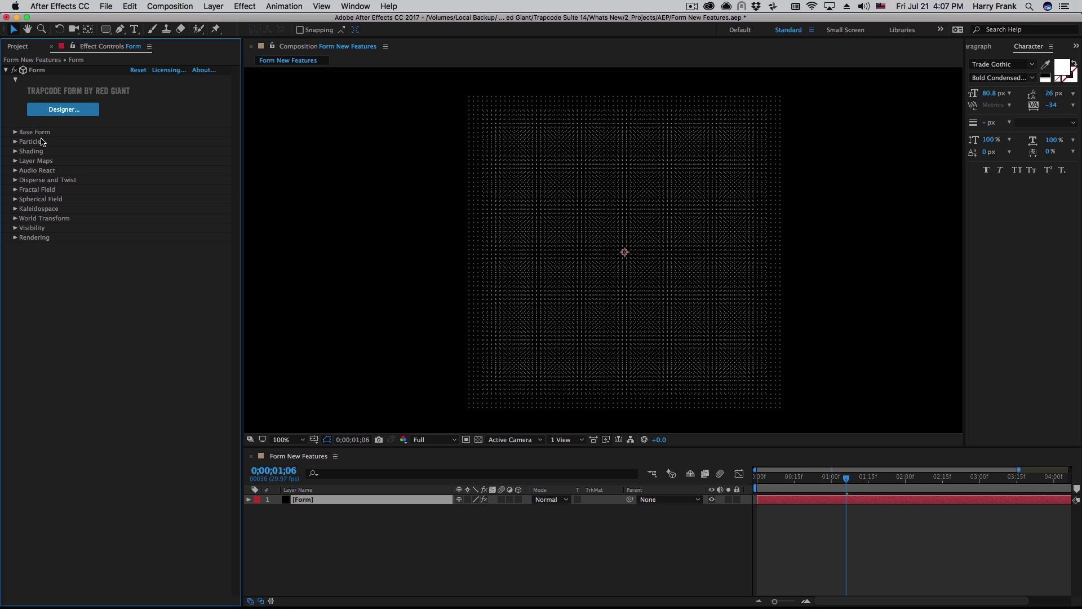
Launch Form Designer and bring up the TYPE block's Base Form presets.
left_click(76, 112)
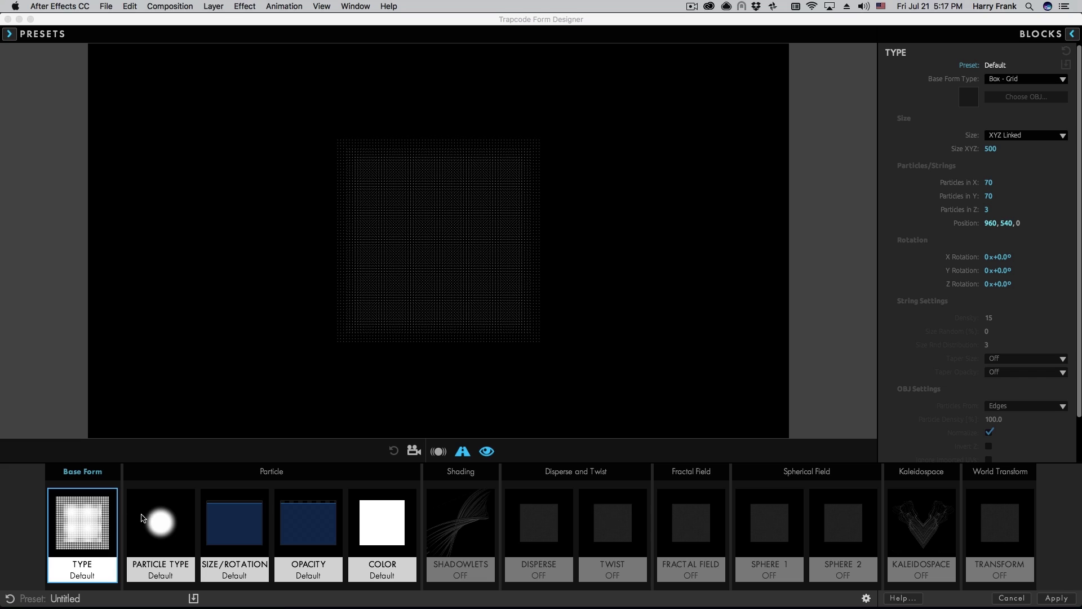
left_click(168, 529)
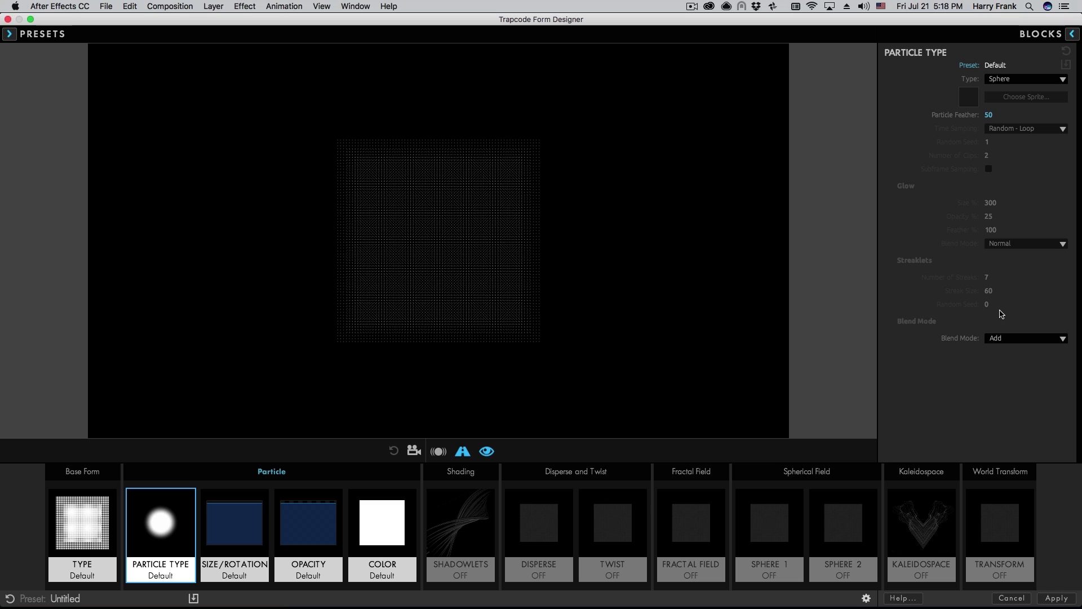
left_click(82, 523)
left_click(82, 523)
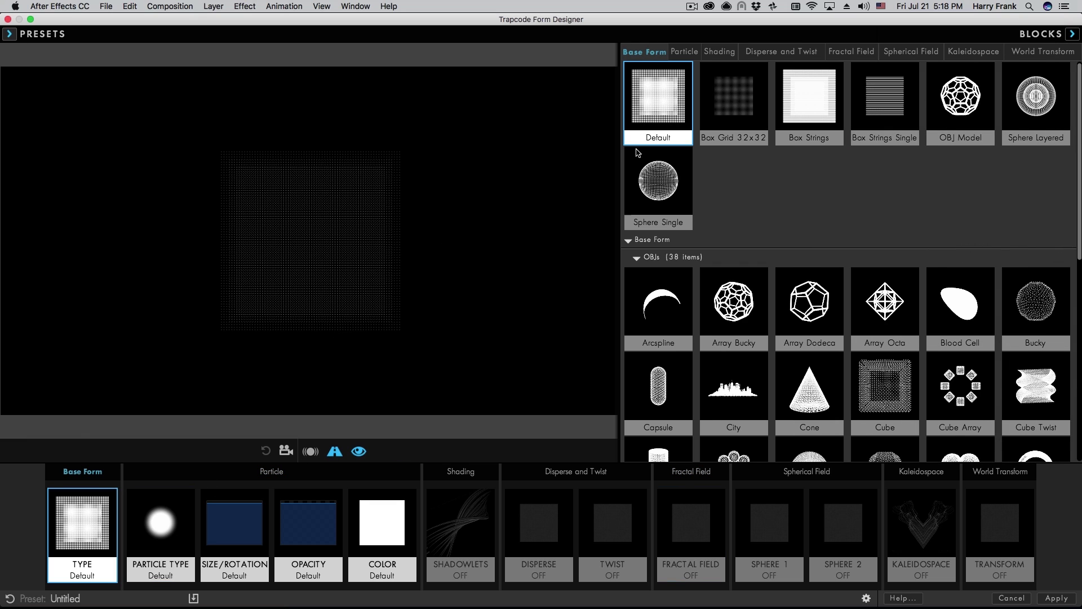
double_click(667, 188)
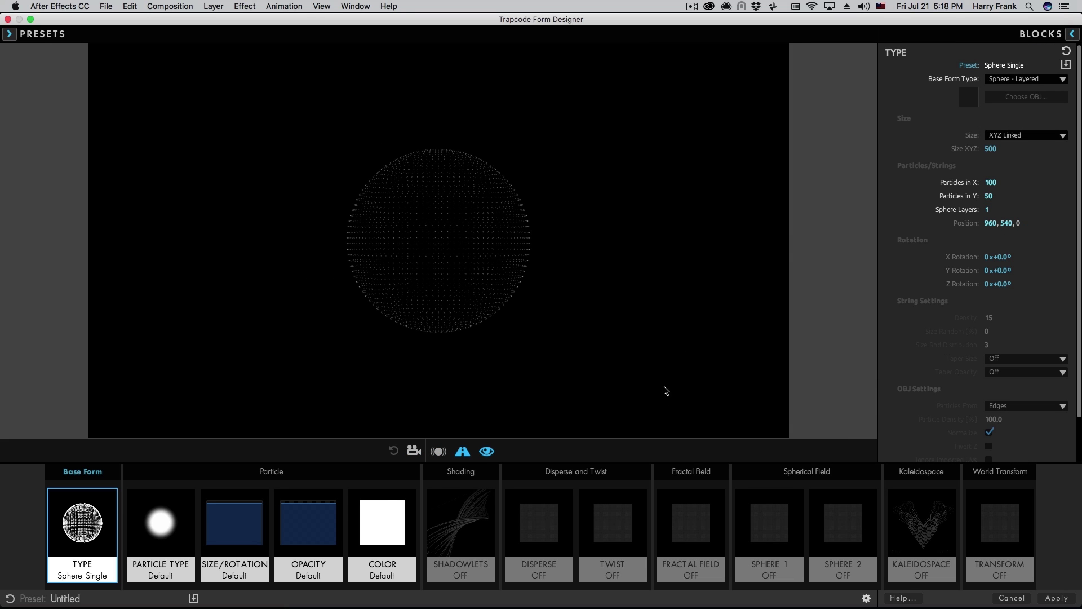
left_click(382, 523)
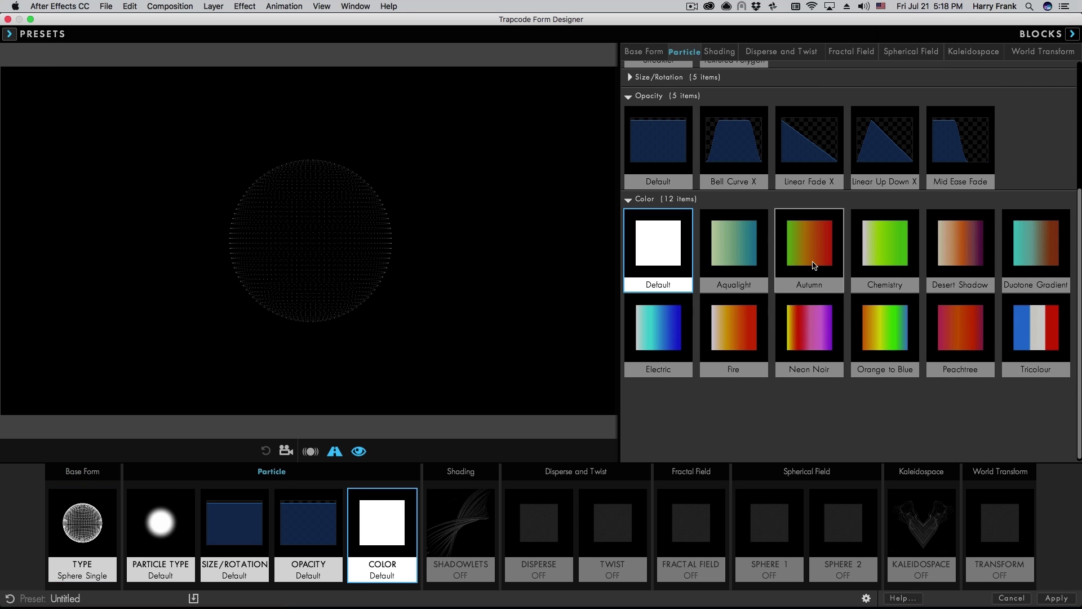
double_click(814, 241)
left_click(246, 524)
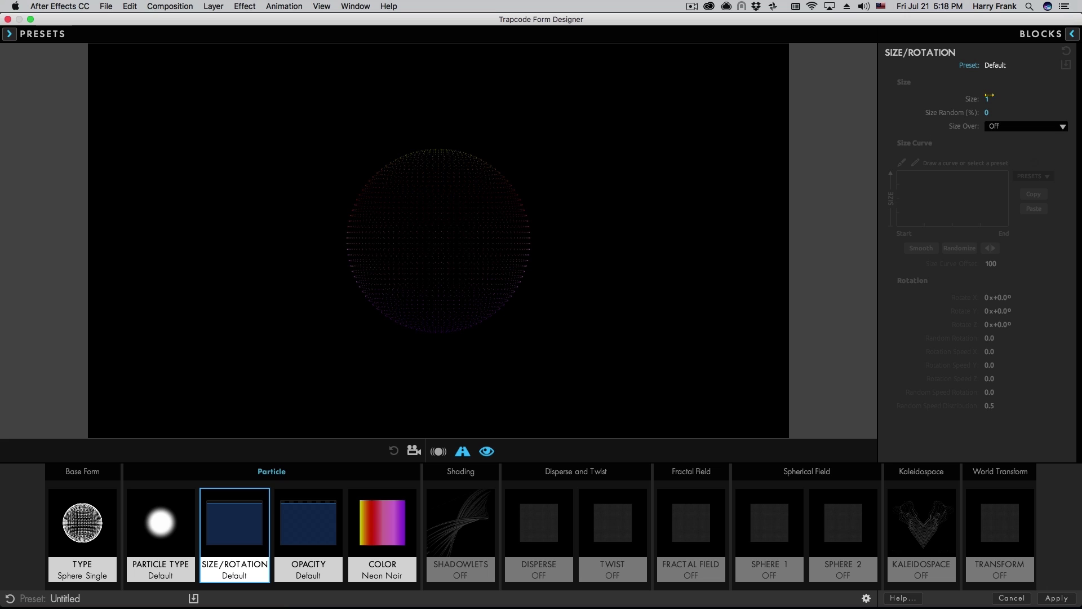
left_click_drag(988, 100, 993, 99)
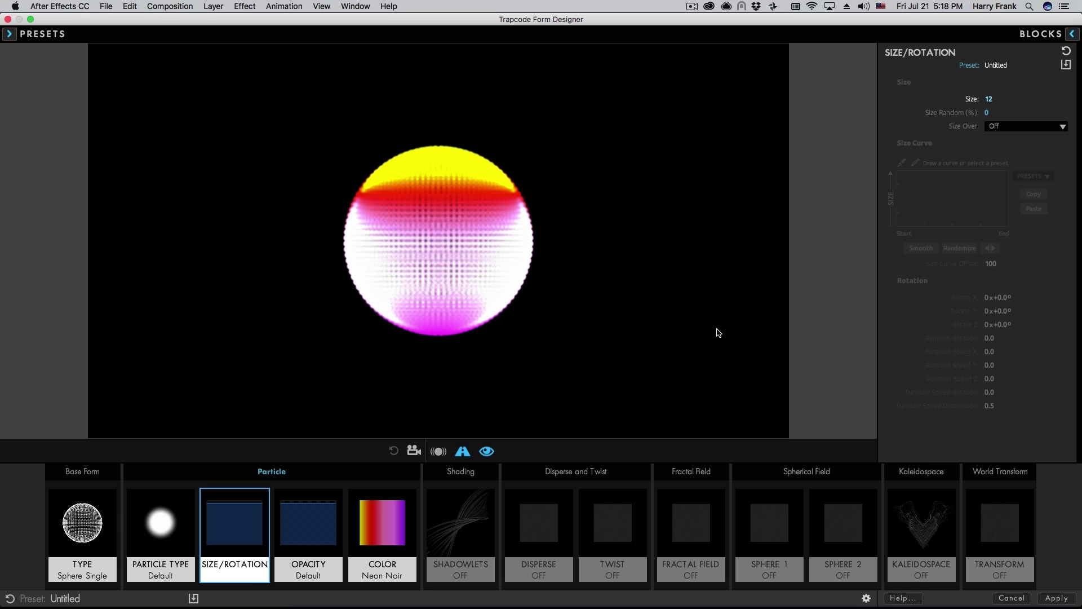
left_click(695, 514)
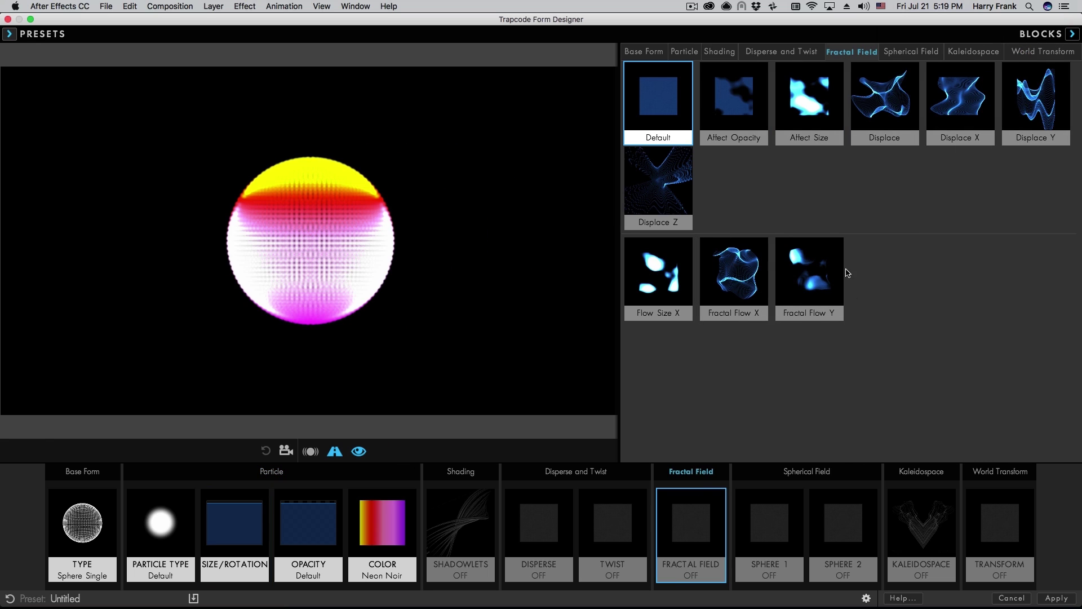
left_click(897, 108)
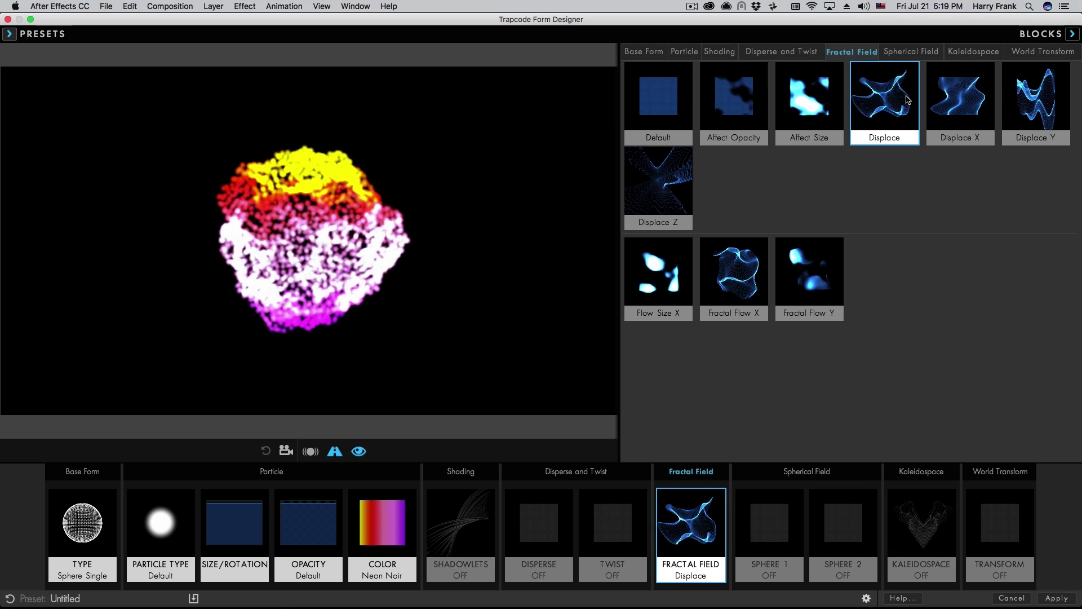
left_click(265, 451)
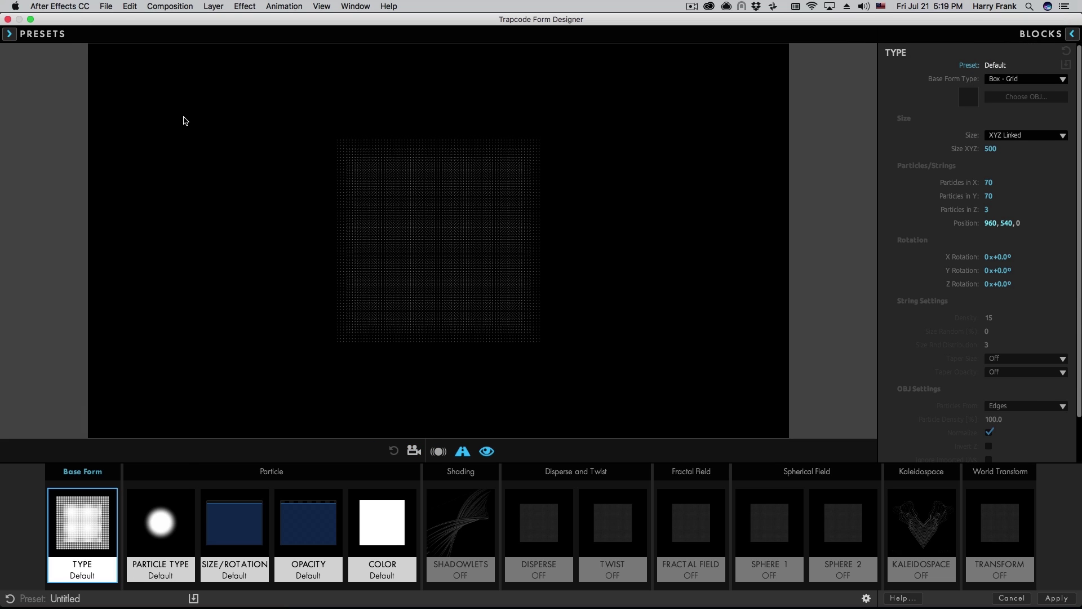
Load the Mapped Strings preset from the Lines category of the design presets.
left_click(22, 35)
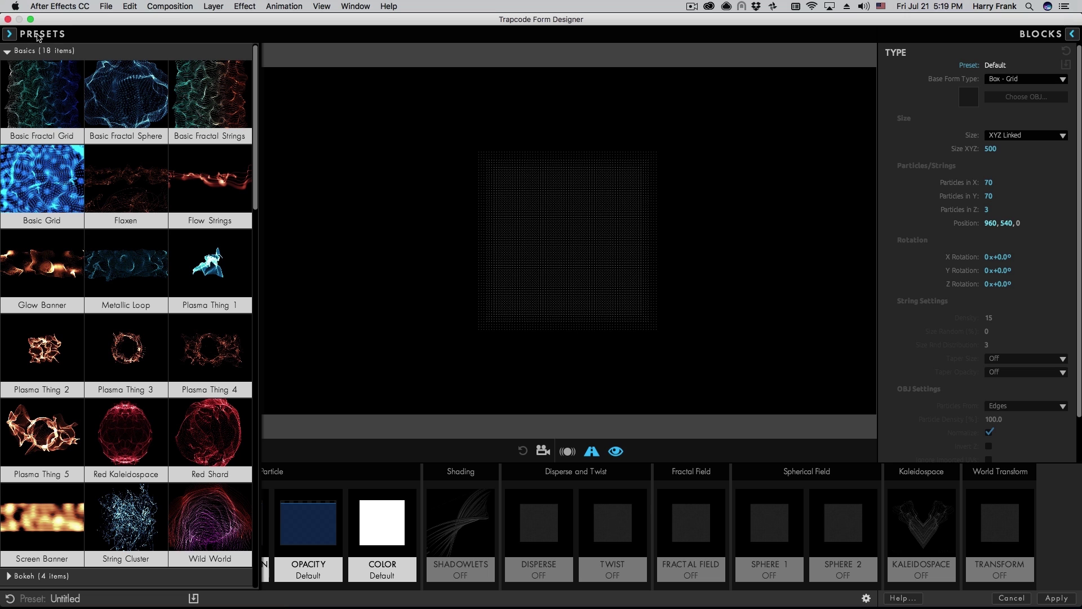
scroll(222, 275, "down", 15)
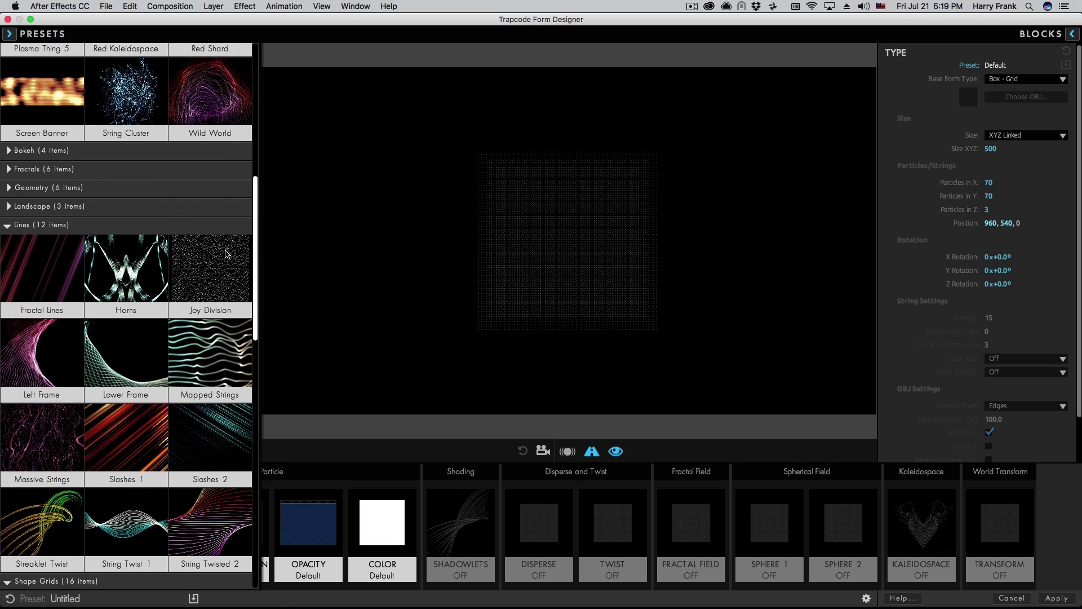
scroll(222, 276, "down", 2)
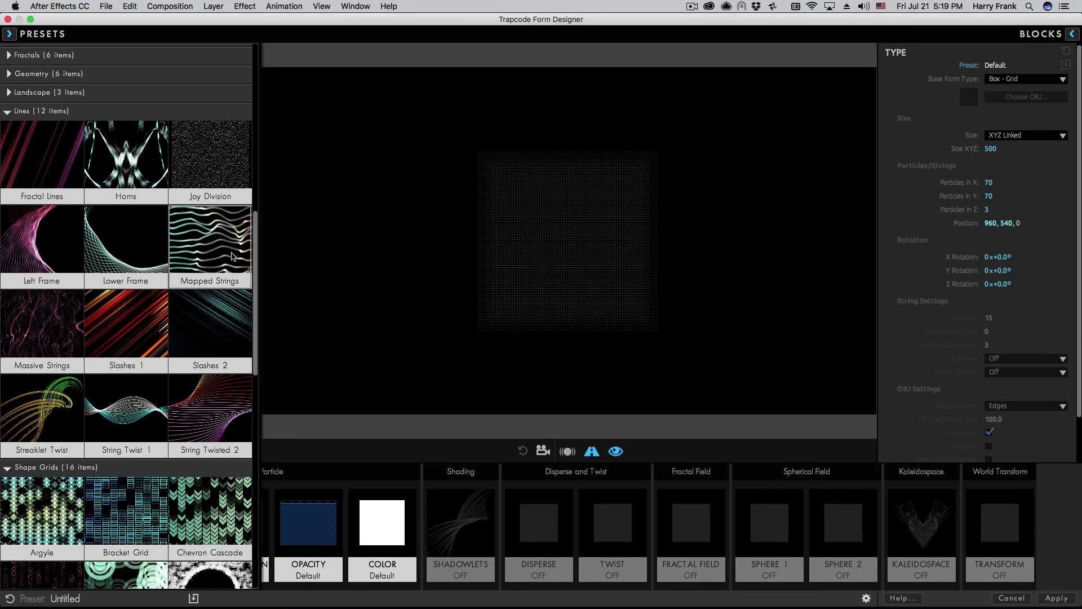
left_click(214, 242)
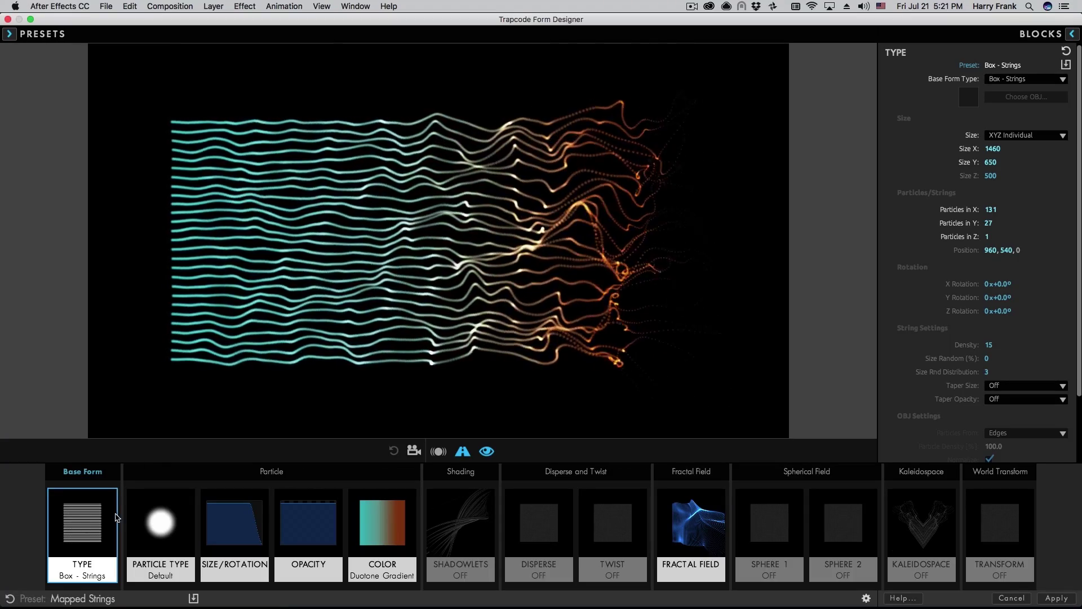
Randomize the COLOR block's ramp until the strings turn blue-to-pink.
left_click(382, 527)
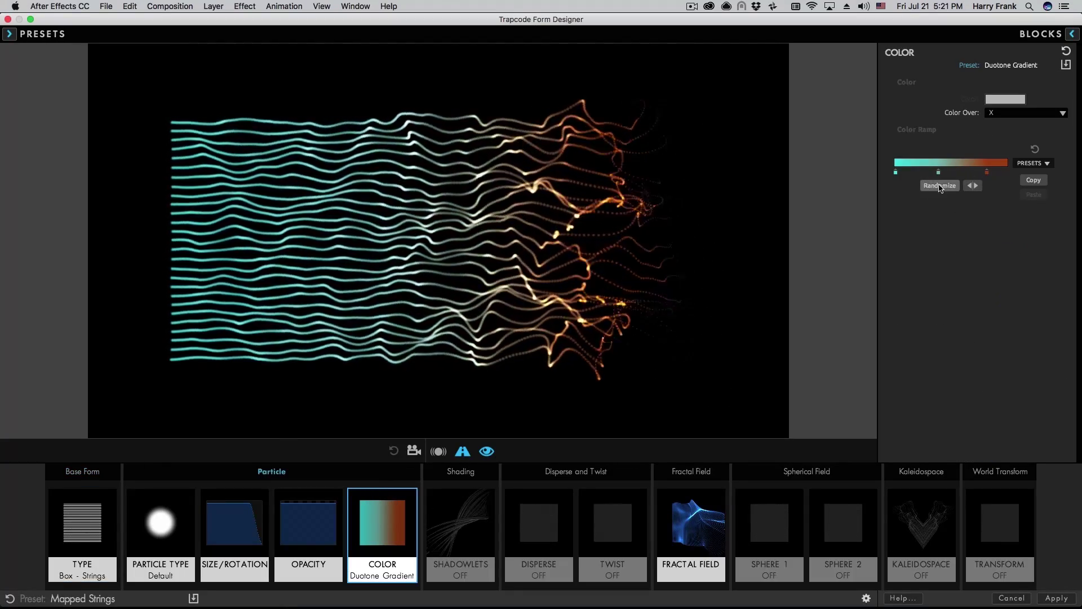
left_click(942, 187)
left_click(940, 186)
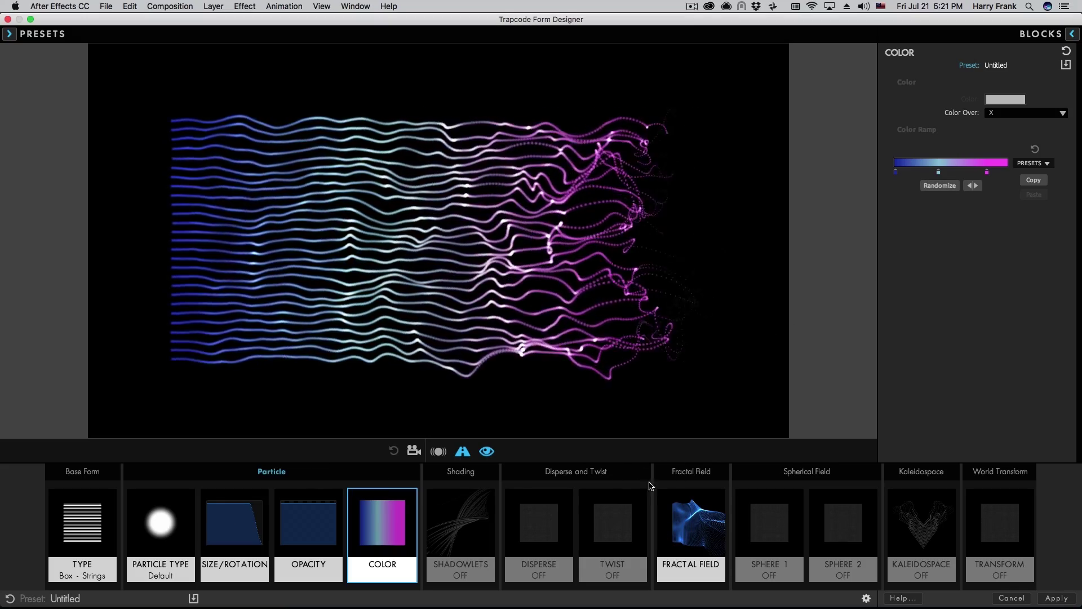
left_click(9, 34)
left_click(9, 34)
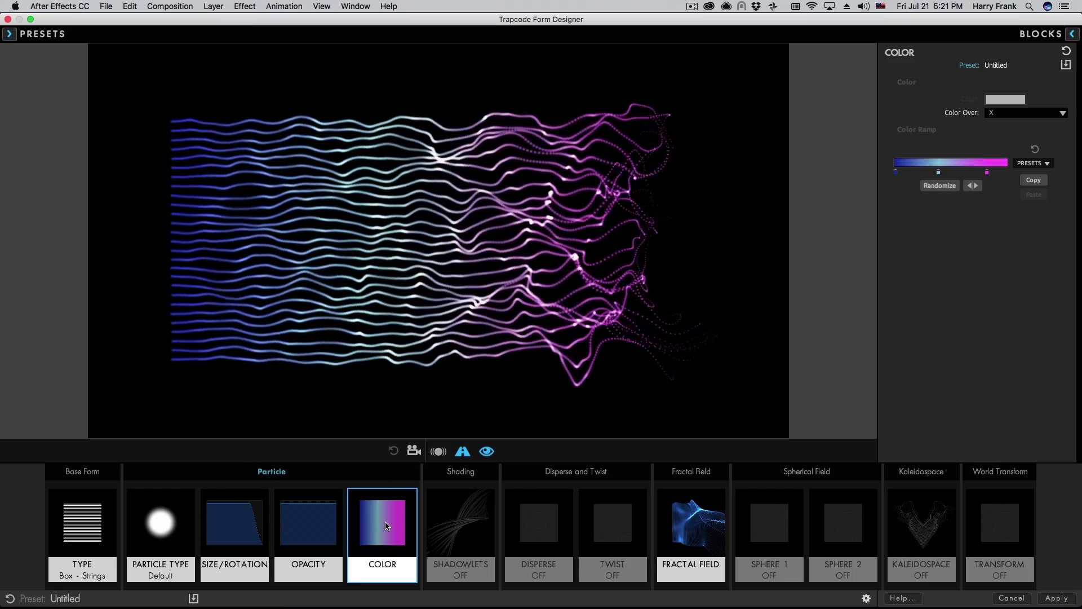
right_click(388, 521)
left_click(410, 545)
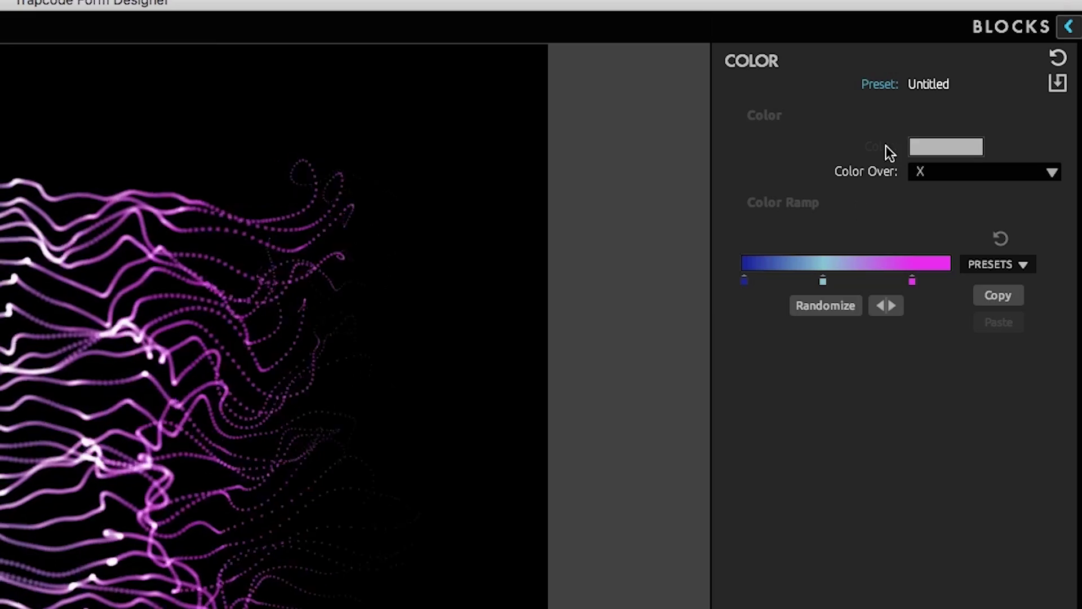
Save the colour settings as a preset named 'Blue to Purple'.
left_click(1059, 82)
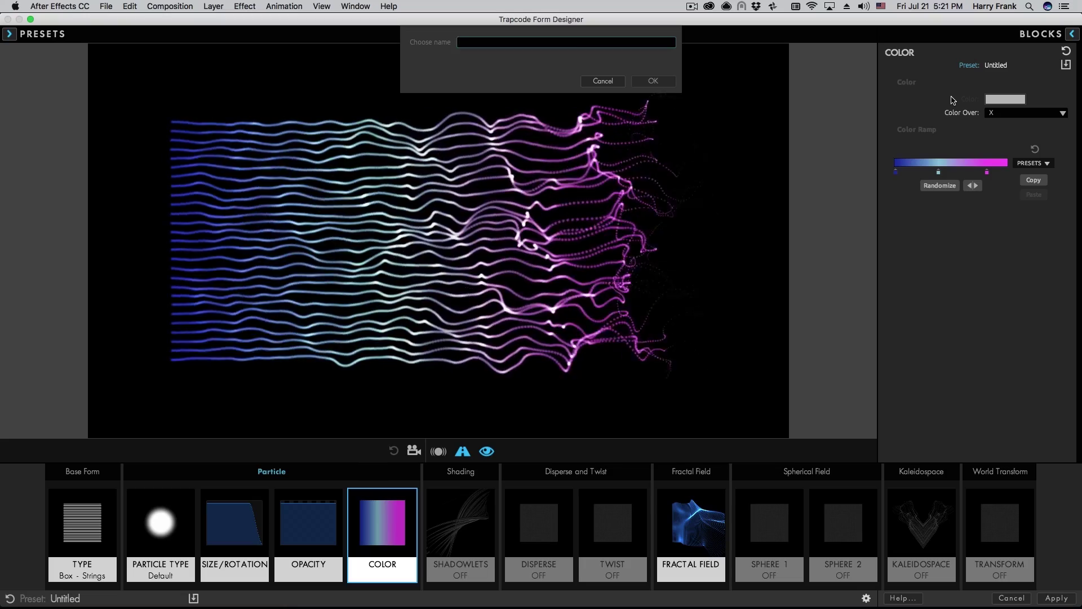
type("Blue to Purple")
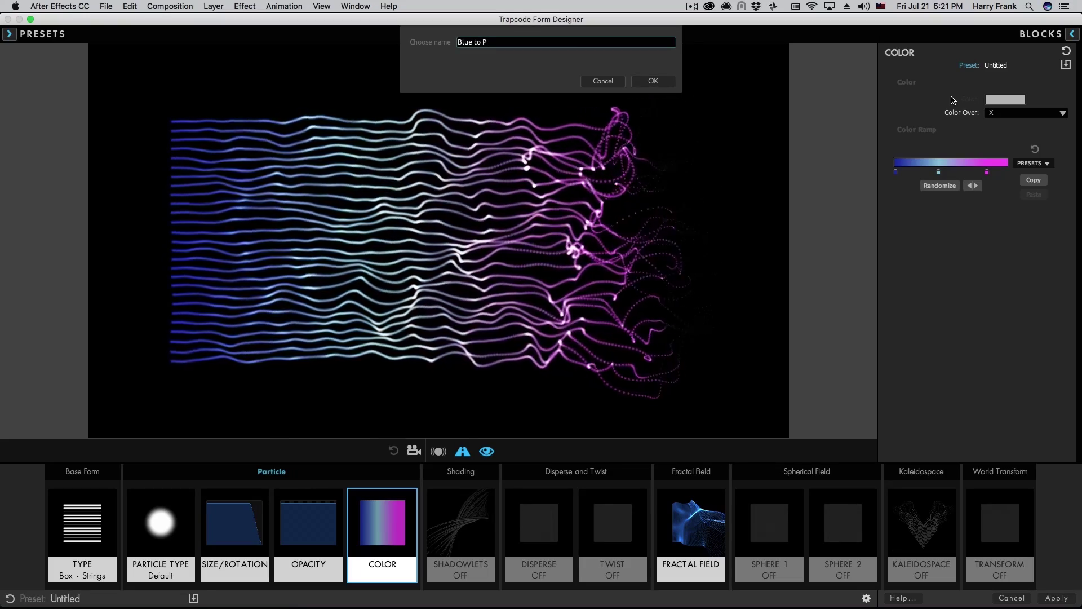
key("Return")
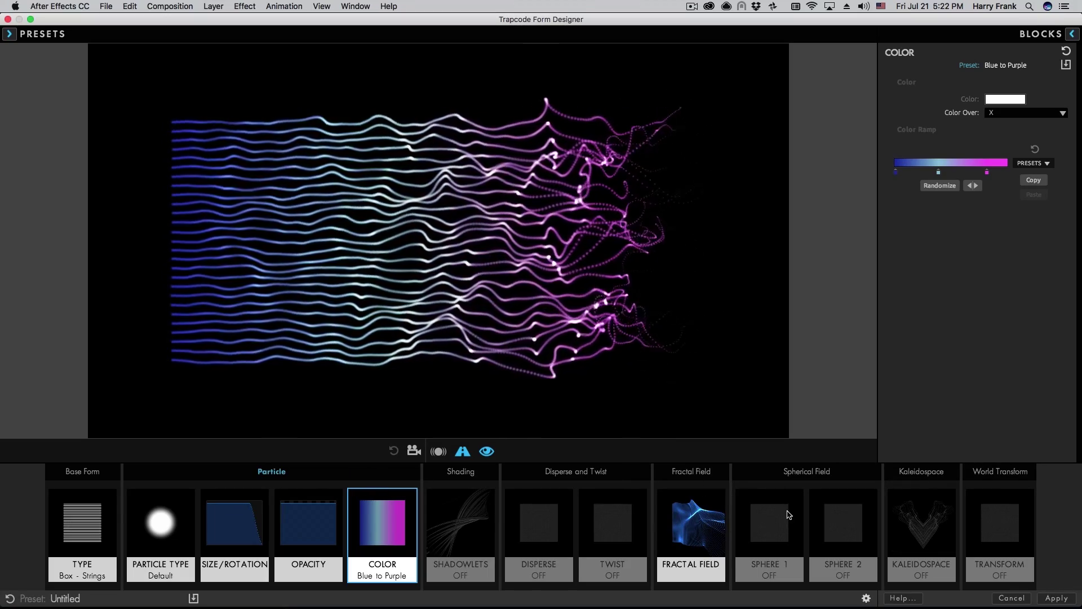
Raise Sphere 1 radius to 111 and lower its strength, then reset the block off.
left_click(773, 530)
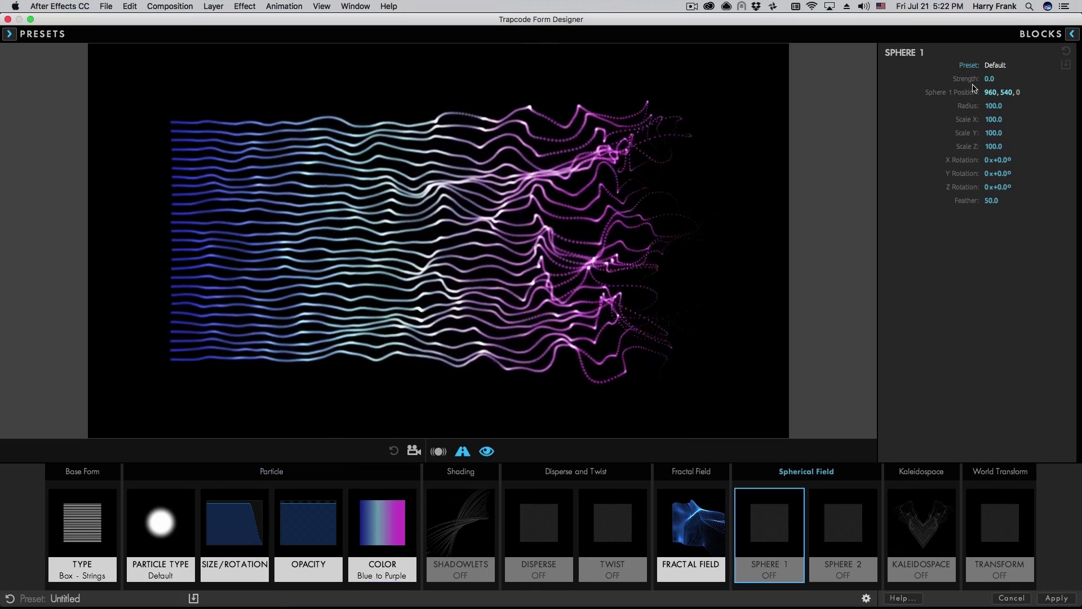
left_click_drag(1001, 105, 1008, 78)
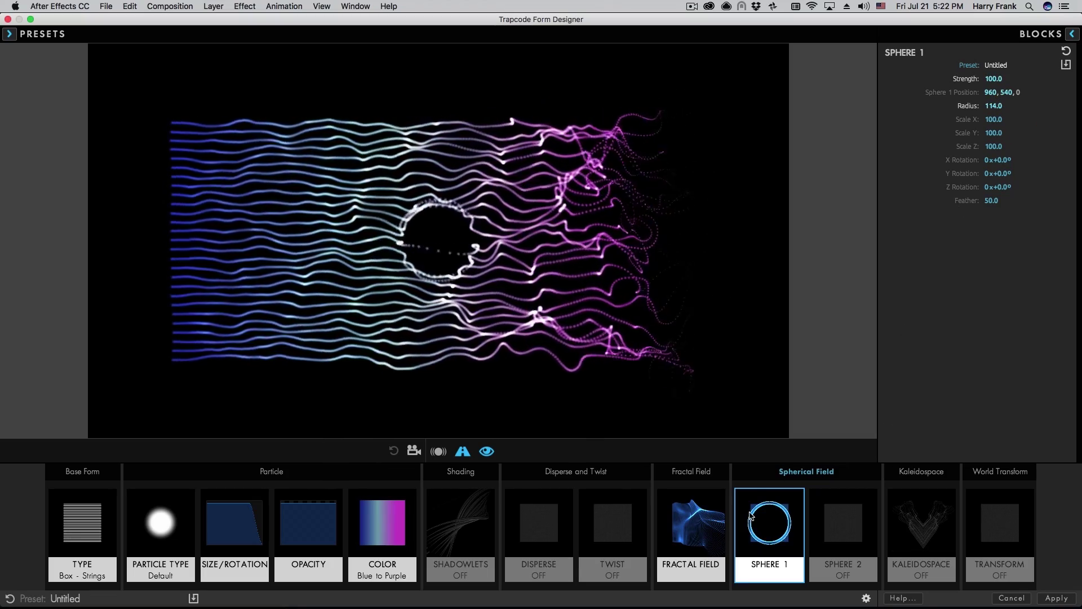
left_click_drag(993, 79, 975, 79)
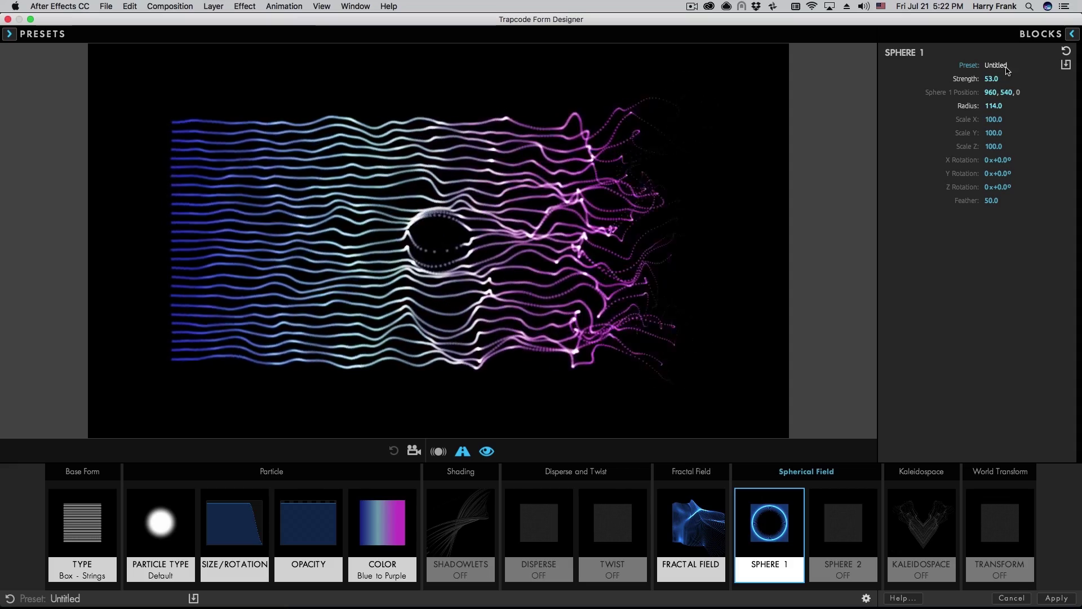
left_click(1066, 51)
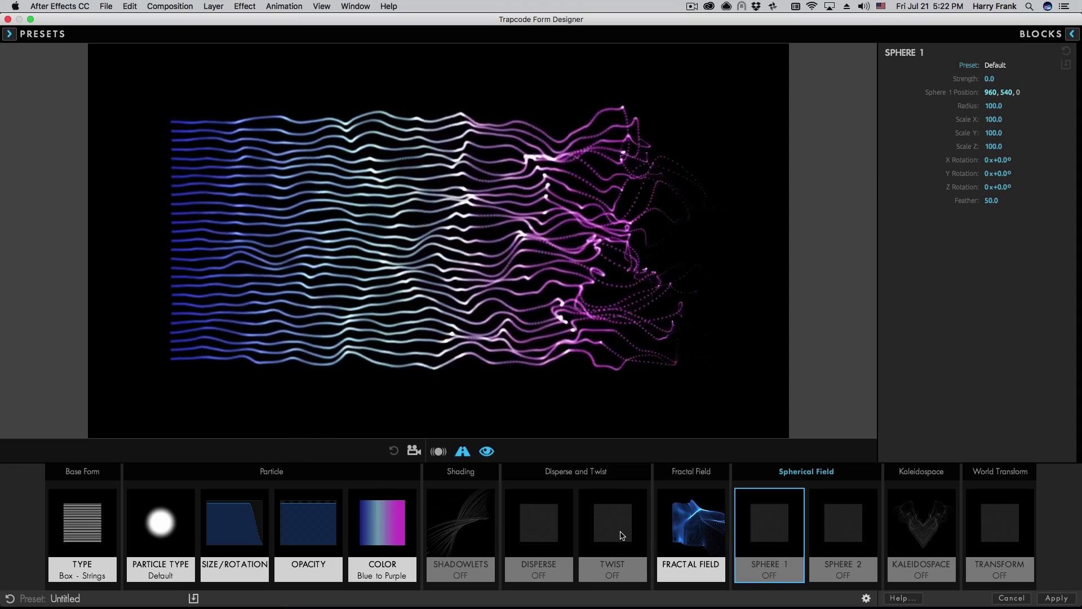
Twist the strings to 6, reset Twist to 0, and show the Shadowlets settings.
left_click(622, 536)
left_click_drag(996, 79, 1009, 80)
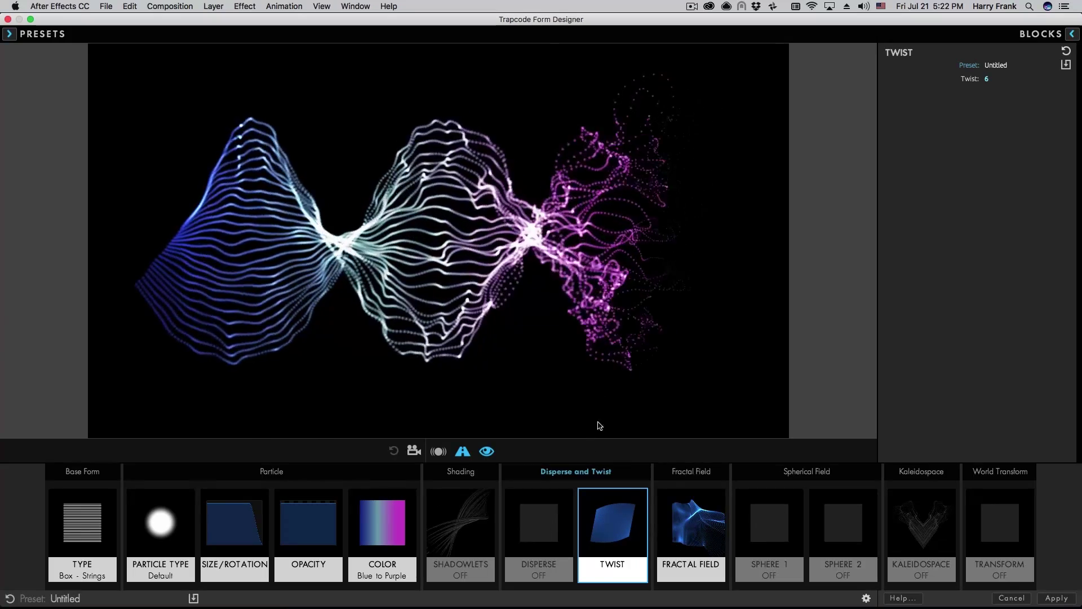
double_click(968, 81)
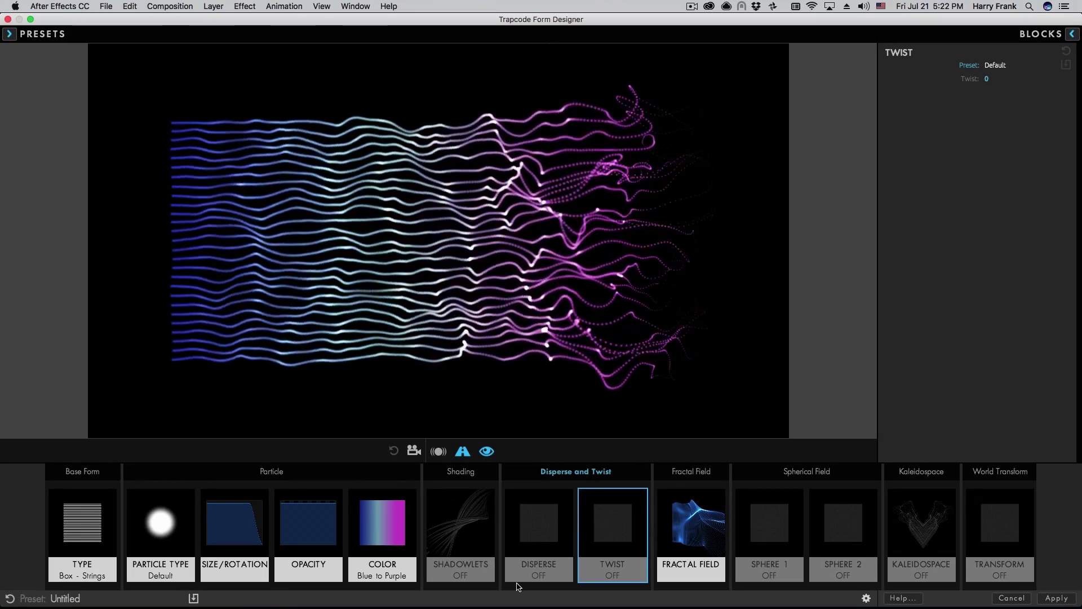
left_click(473, 526)
left_click(1012, 83)
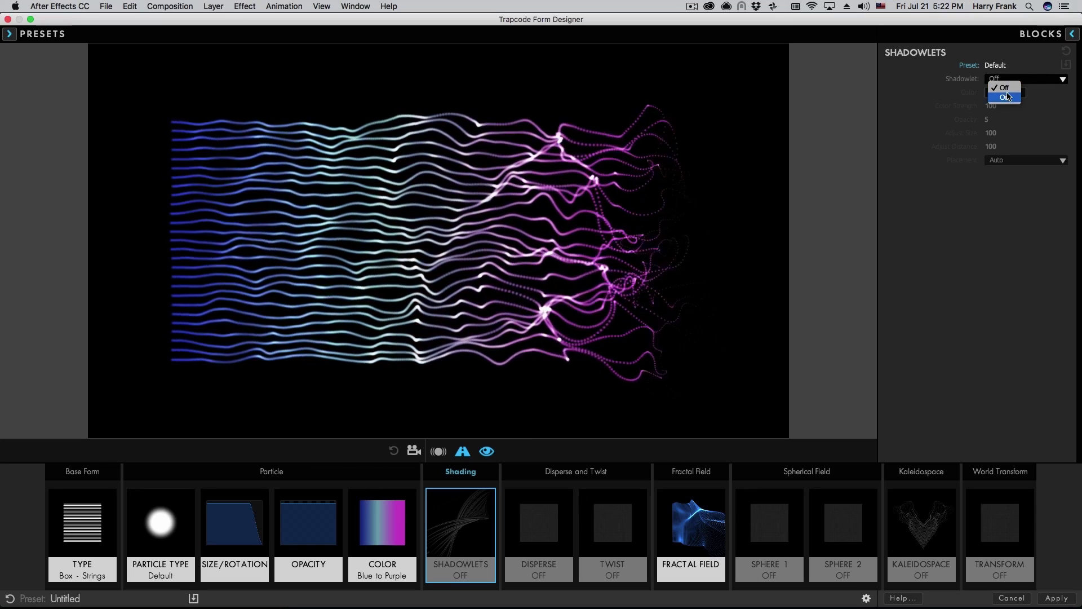
left_click(1003, 92)
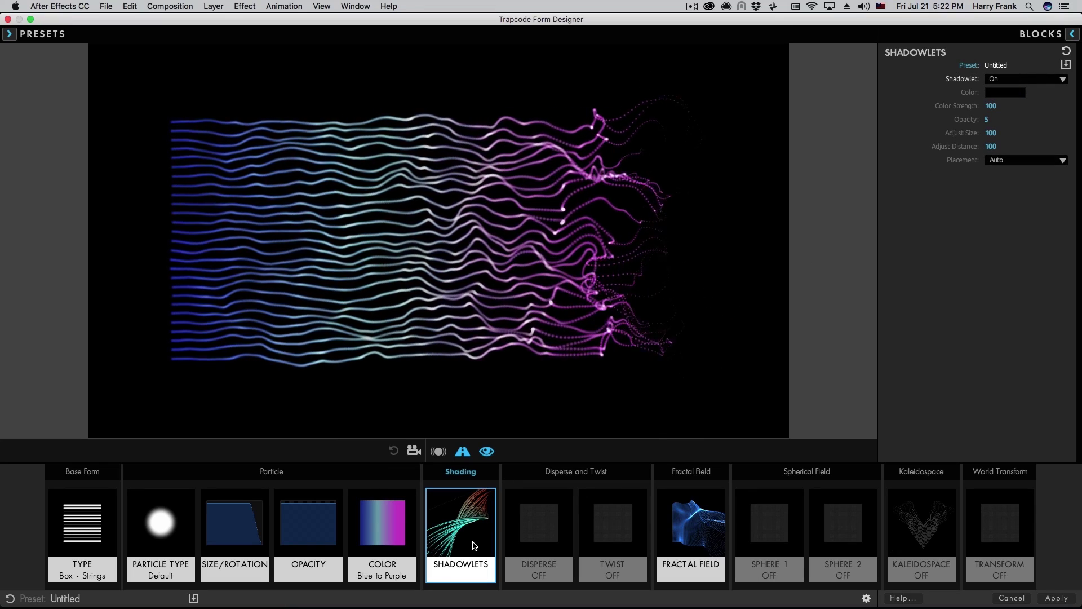
left_click(910, 524)
left_click(1018, 83)
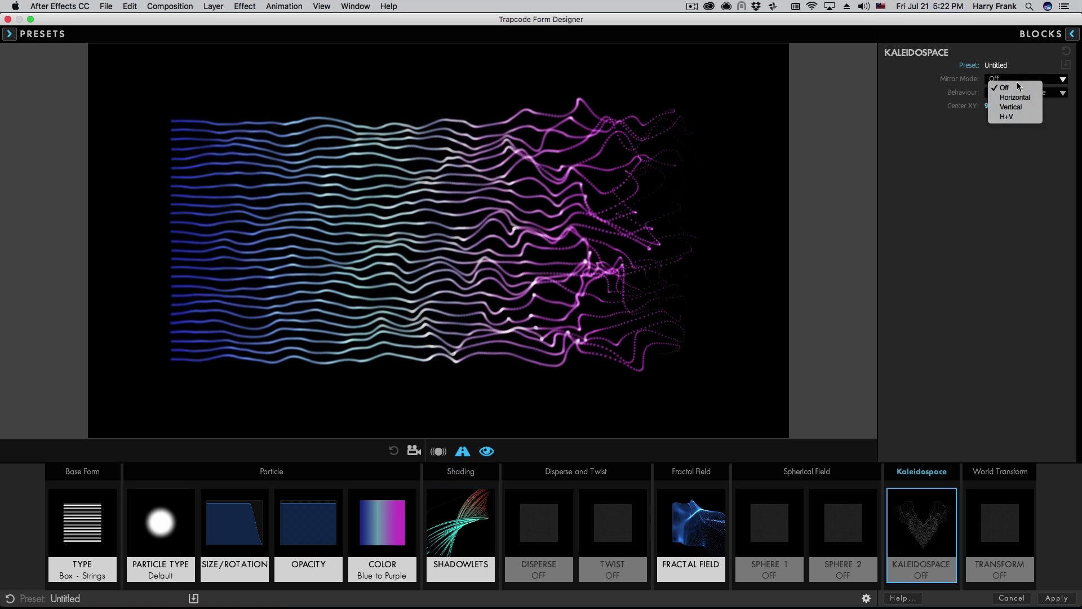
left_click(1015, 97)
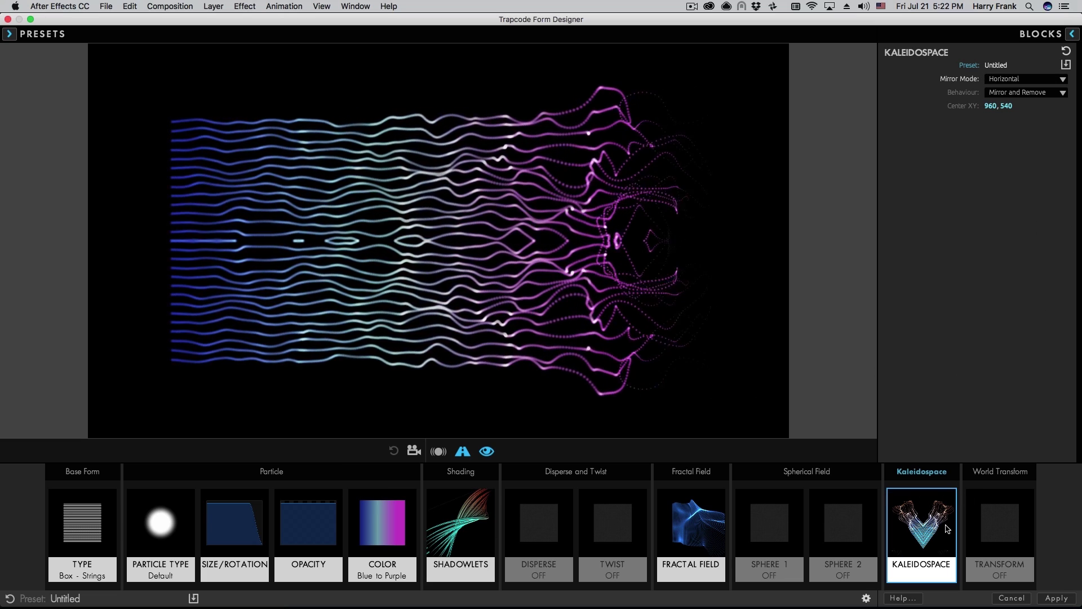
left_click(1071, 34)
left_click(657, 97)
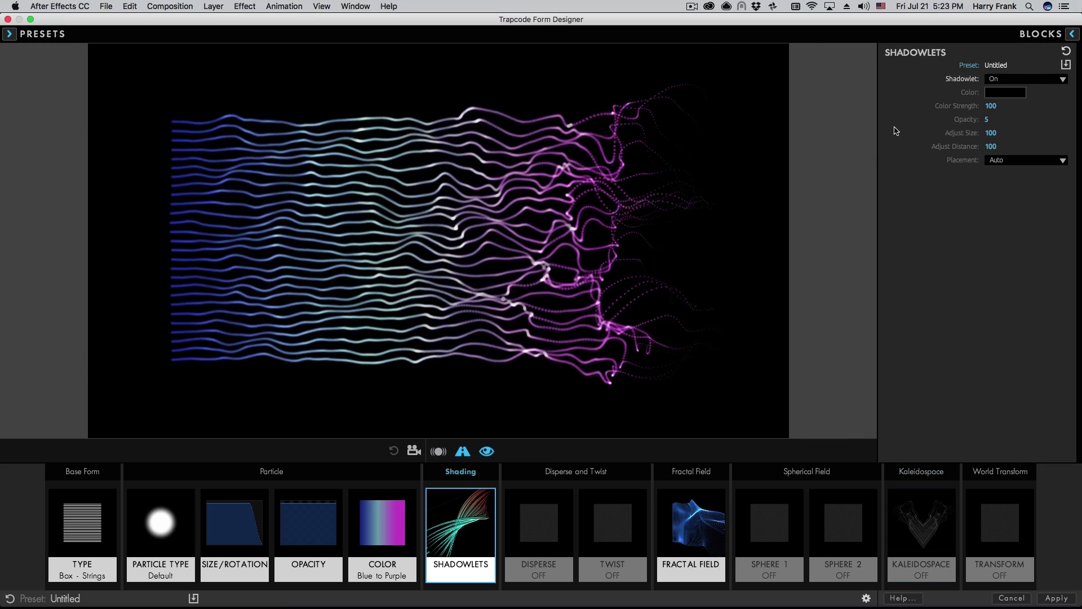
left_click(1067, 50)
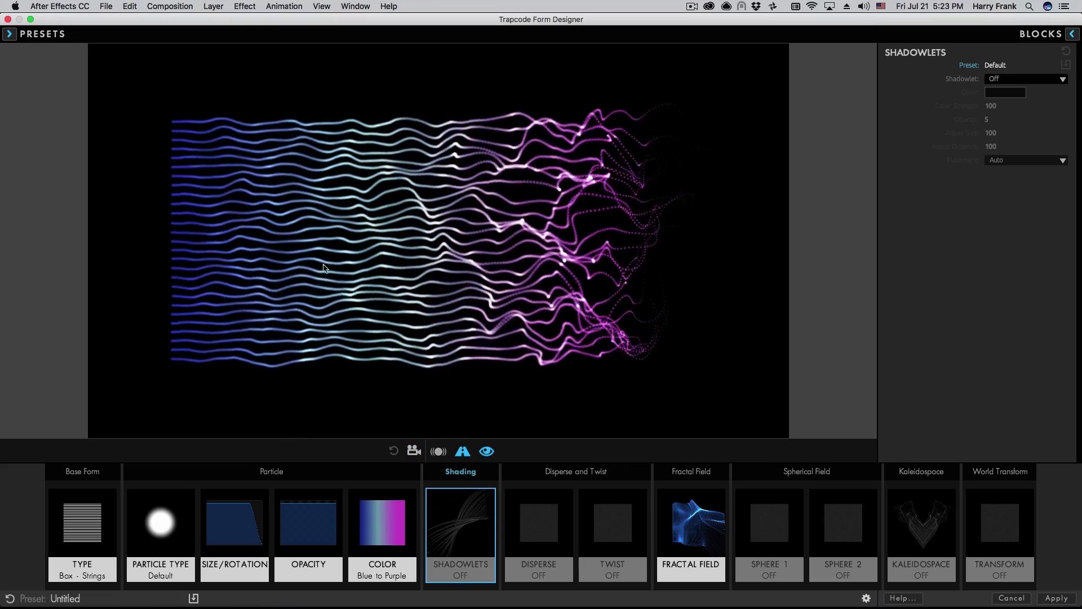
Enable preview camera navigation, dolly out from the strings, then reset the camera view.
left_click(415, 452)
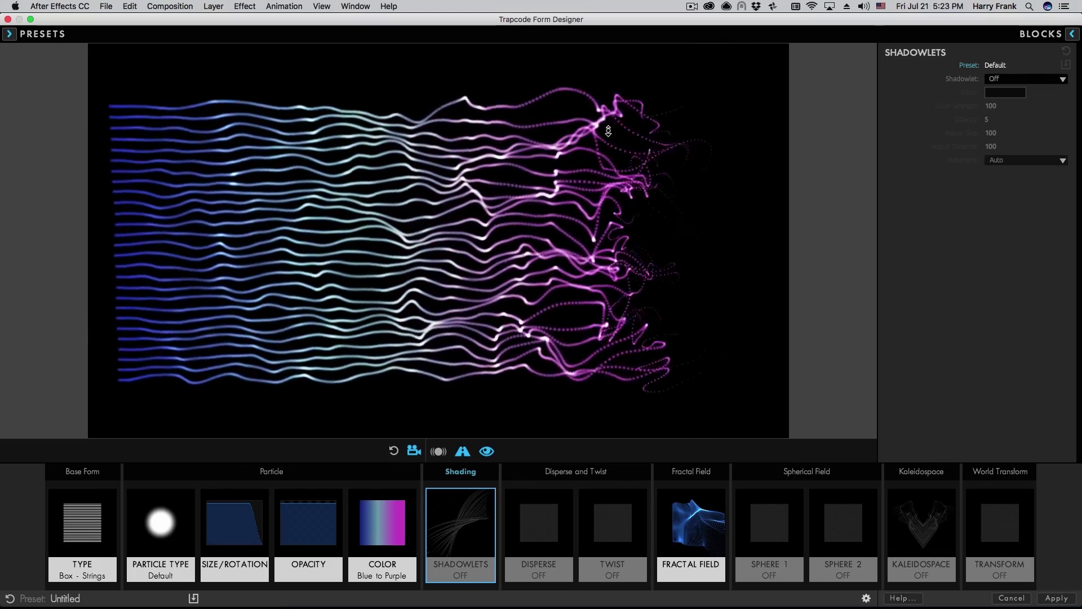
left_click(228, 431)
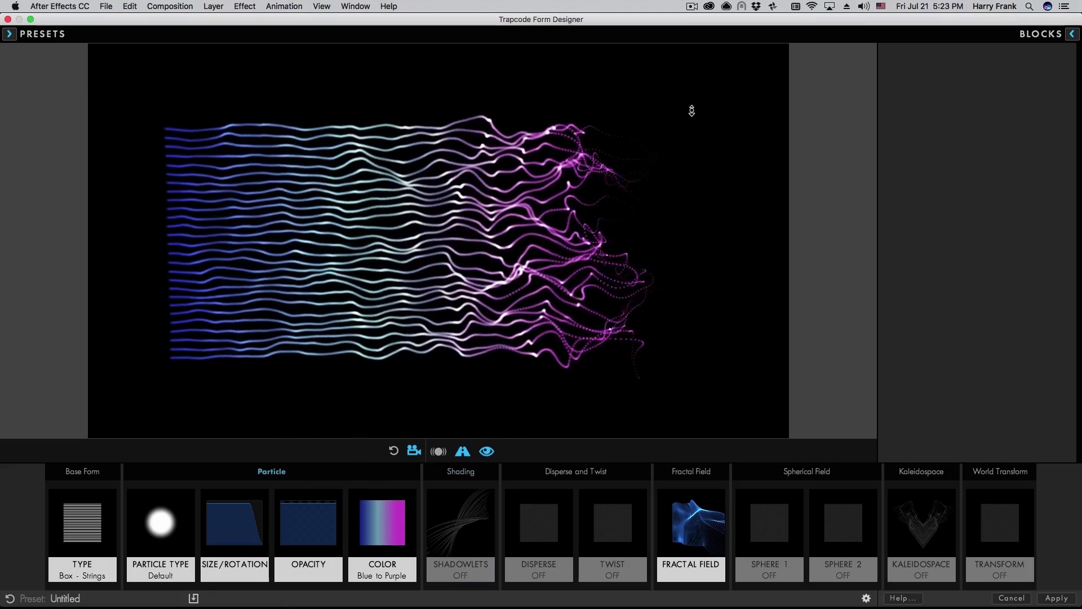
left_click_drag(691, 111, 209, 411)
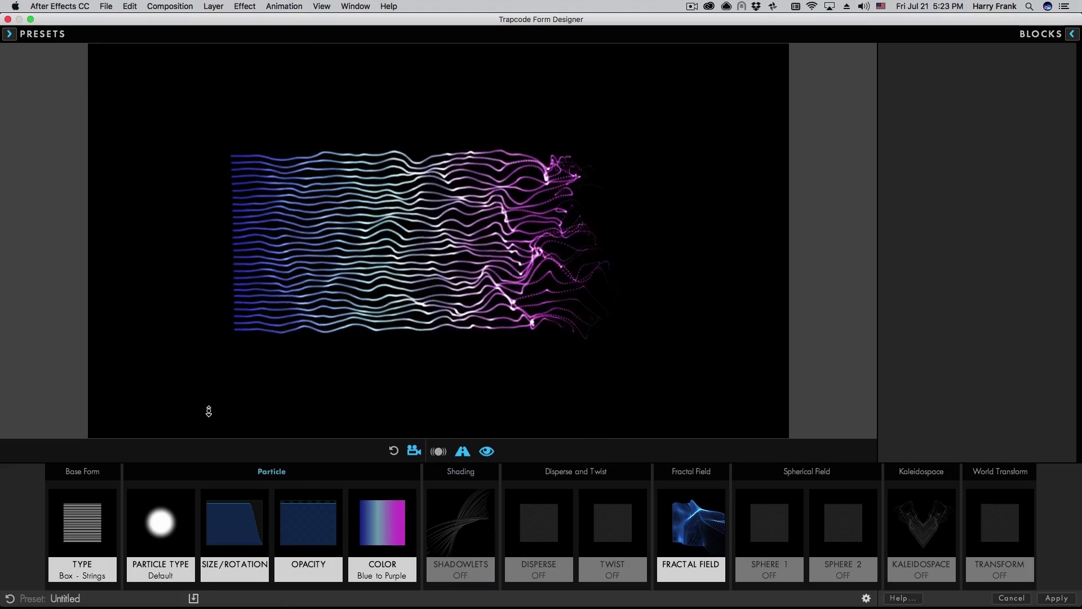
left_click(394, 450)
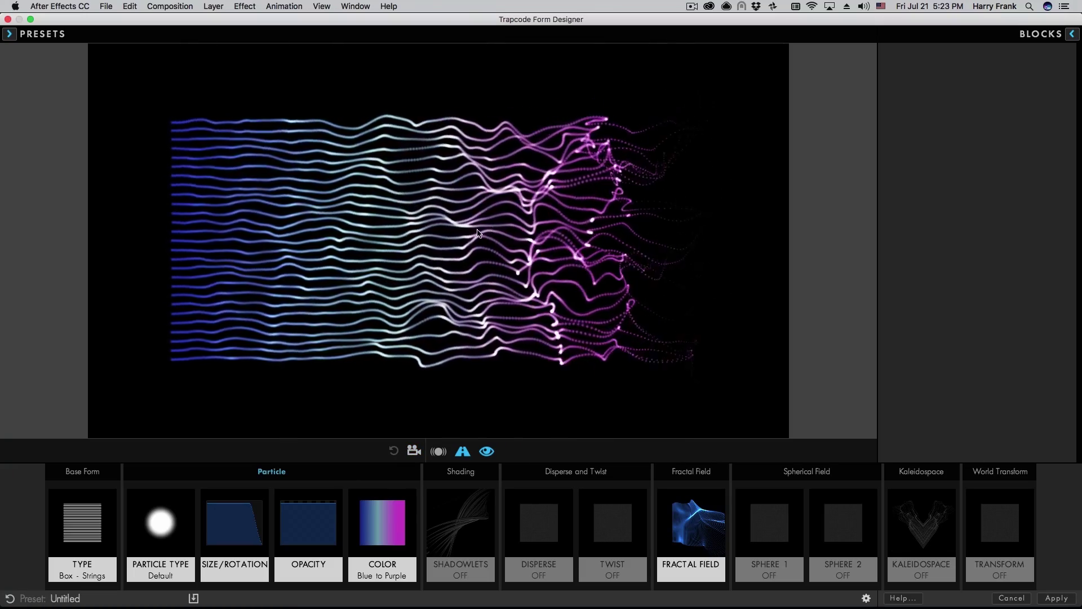
Replace the Box - Strings base form with the OBJ Model preset.
left_click(84, 524)
left_click(84, 523)
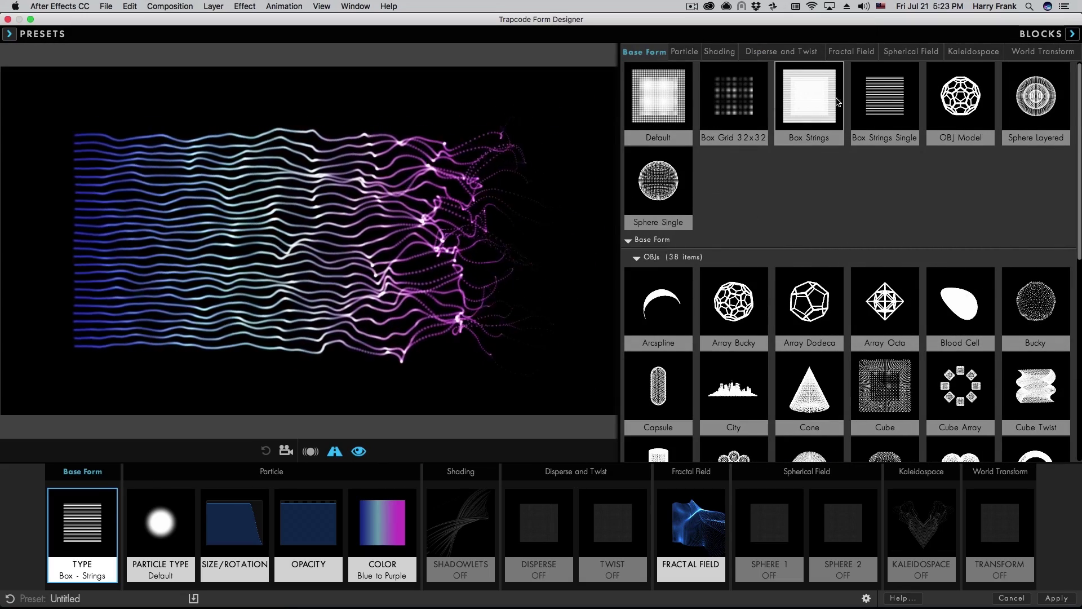
left_click(949, 110)
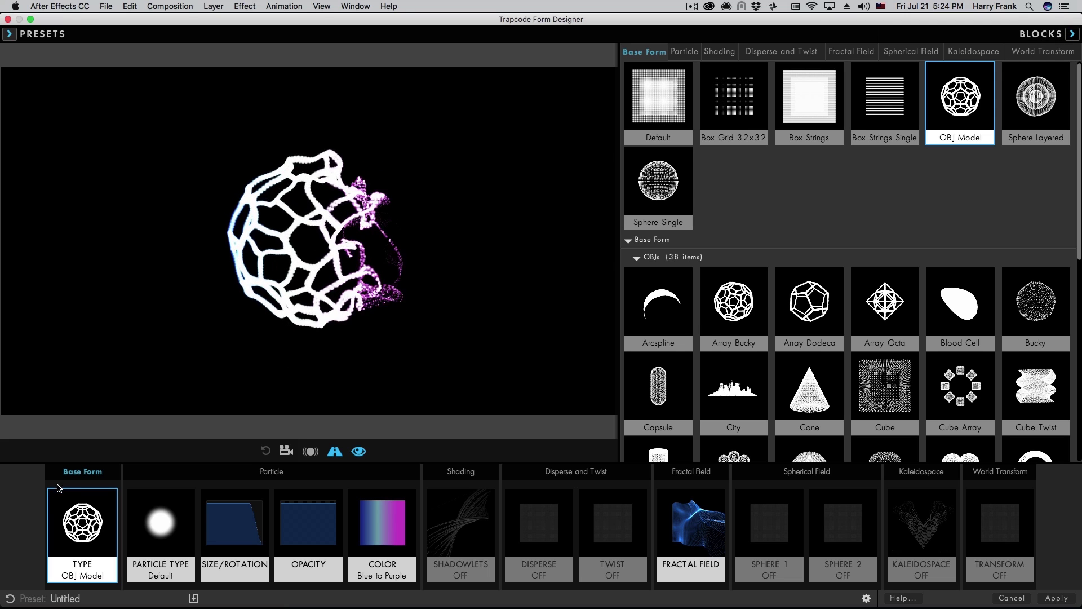
left_click(1072, 35)
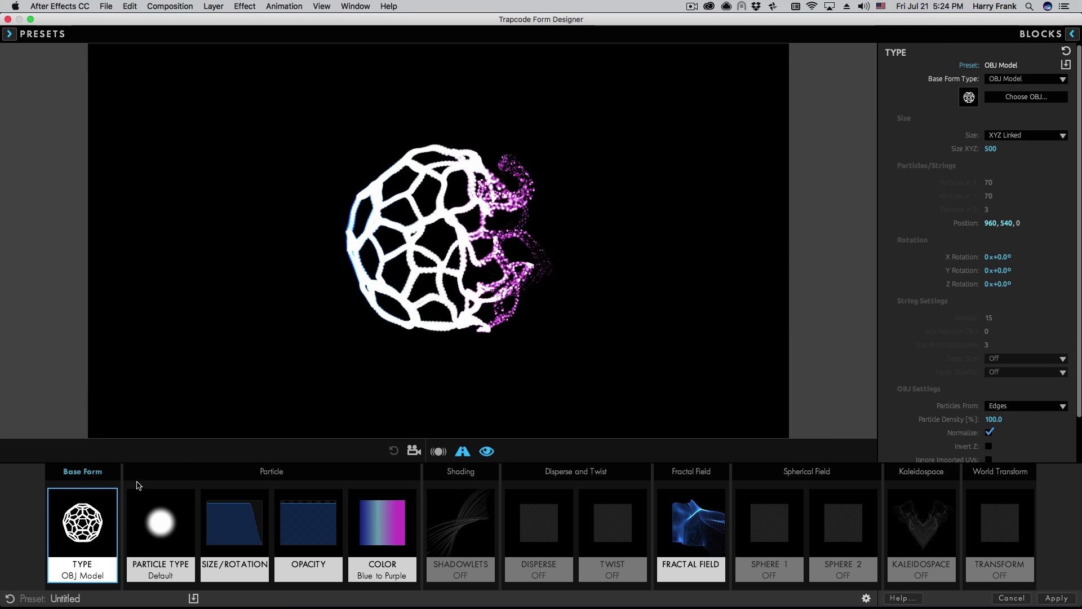
Switch Base Form Type to Box - Grid and back to OBJ Model, then open Choose OBJ.
left_click(1072, 34)
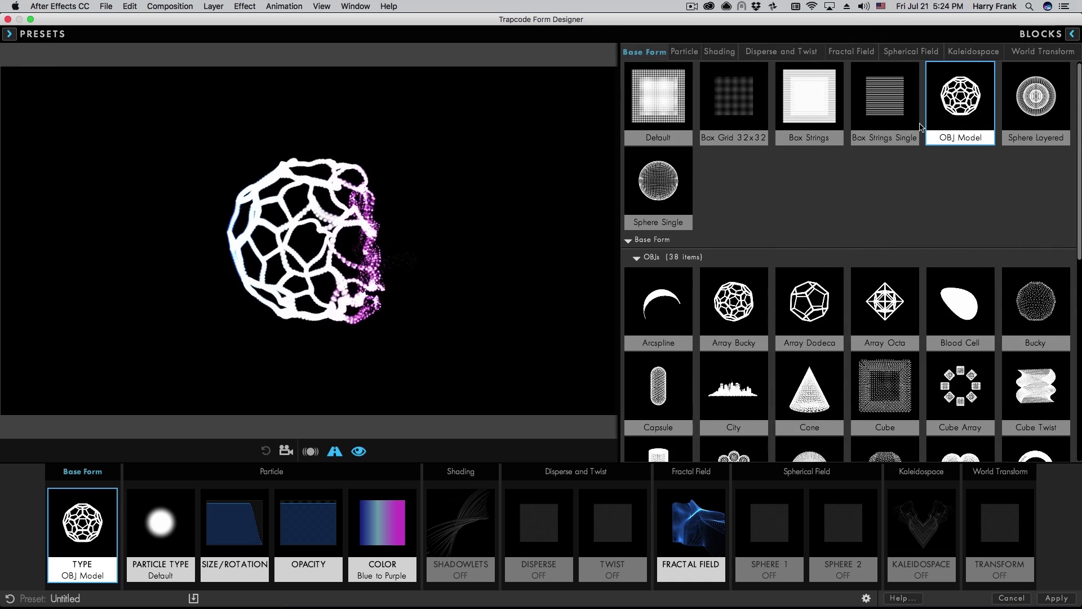
left_click(1072, 33)
left_click(1002, 79)
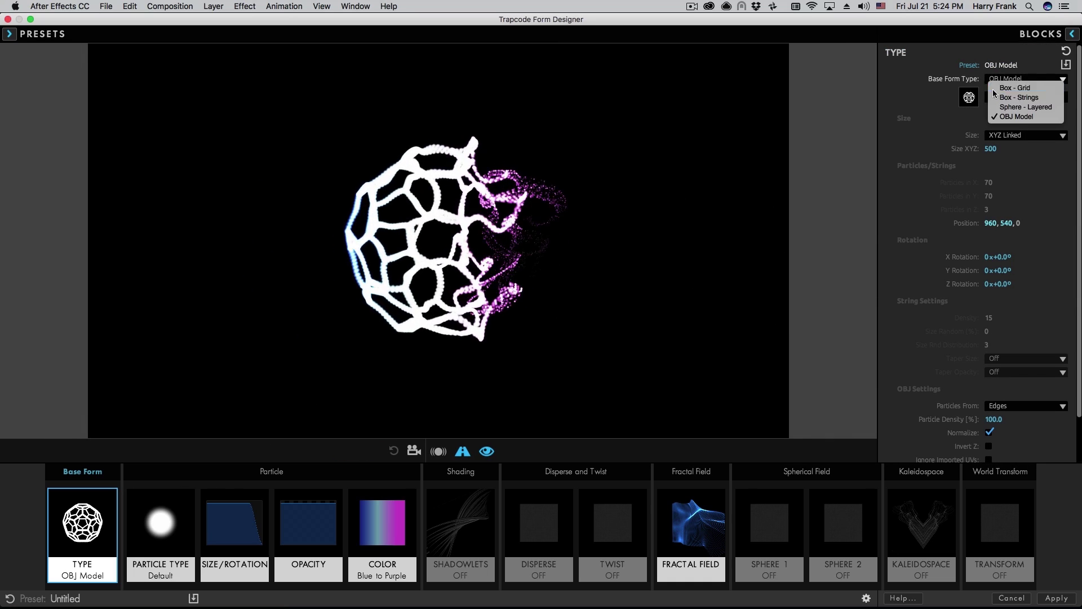
left_click(1002, 85)
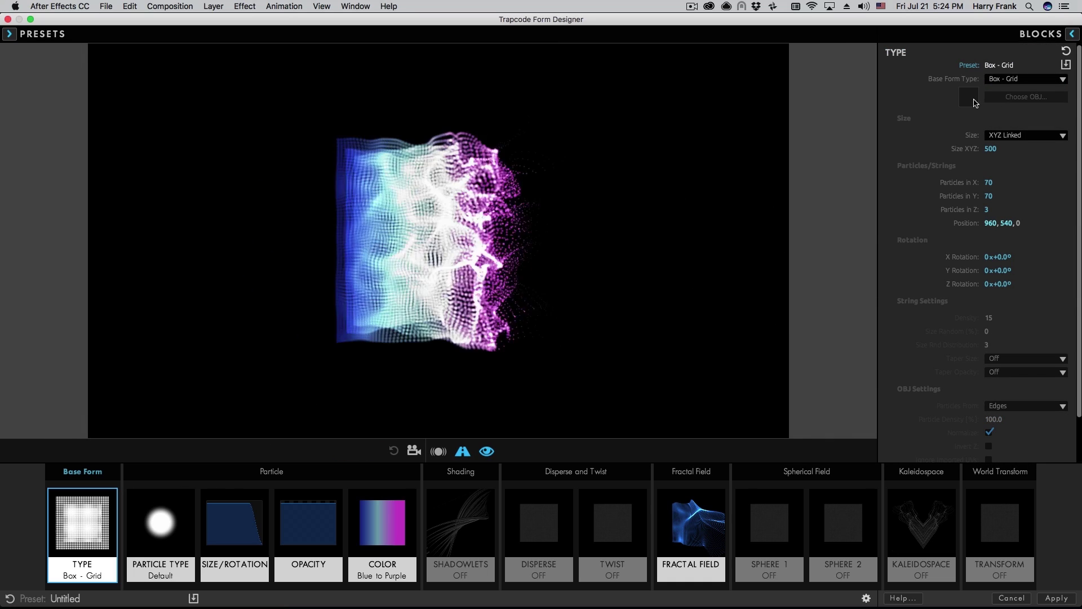
left_click(1003, 80)
left_click(1010, 118)
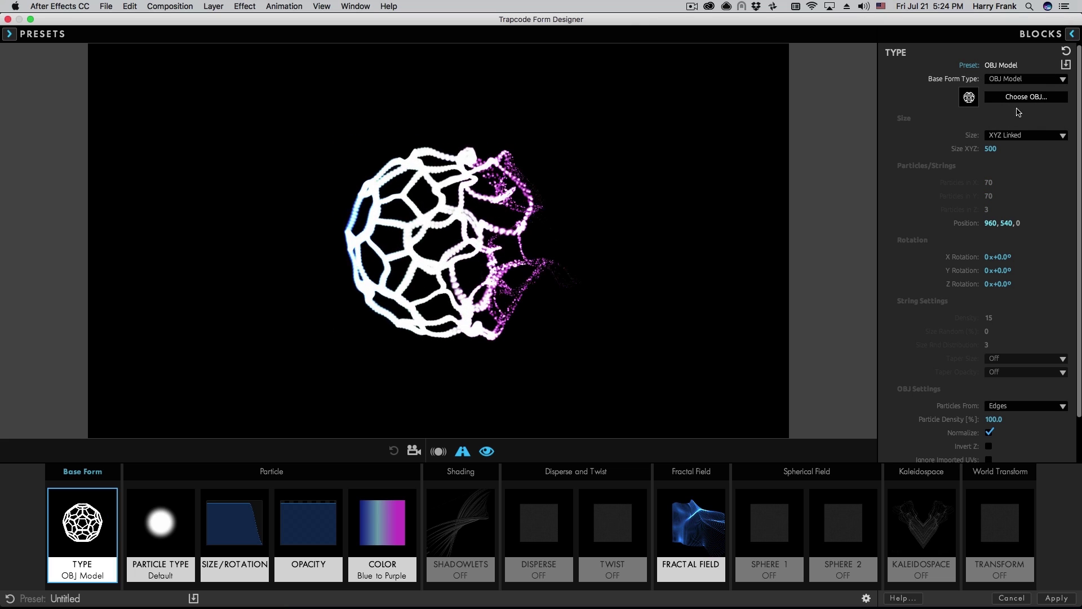
left_click(1025, 99)
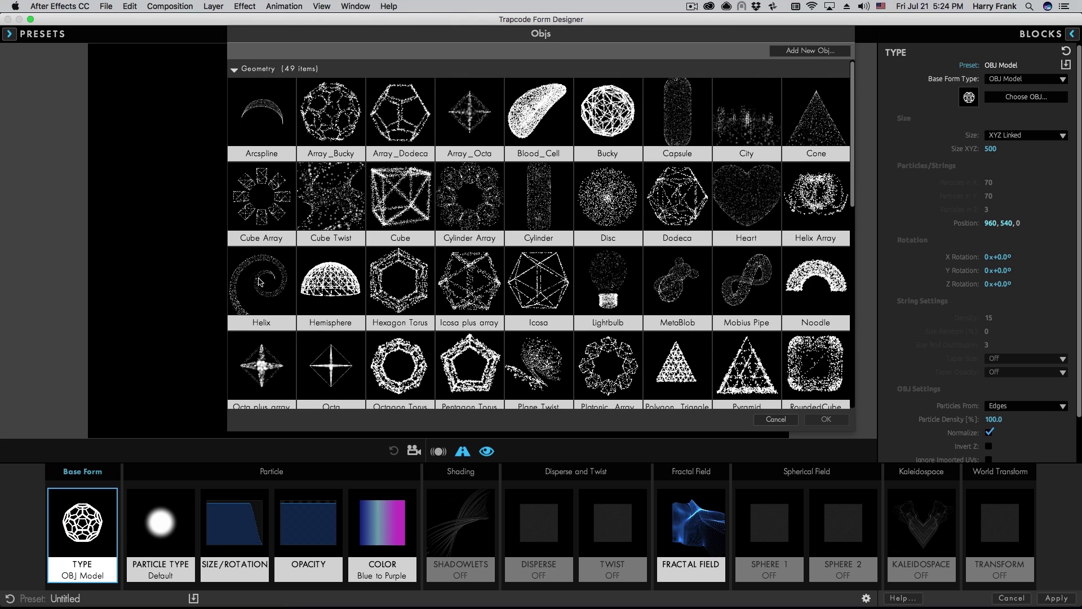
Load Torus Array as the OBJ model.
scroll(855, 122, "down", 5)
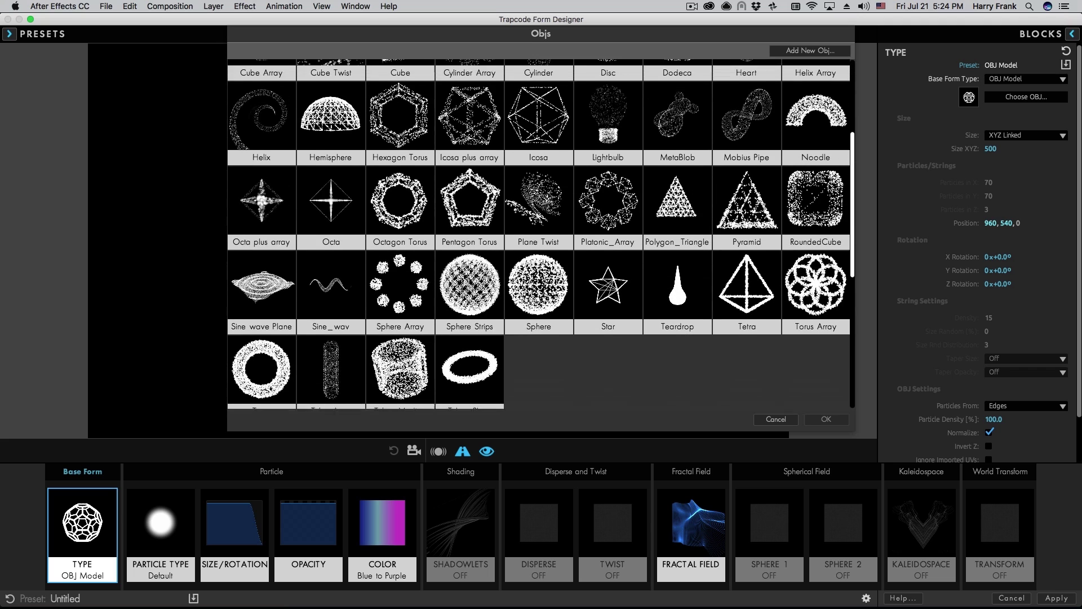
left_click(815, 304)
left_click(827, 418)
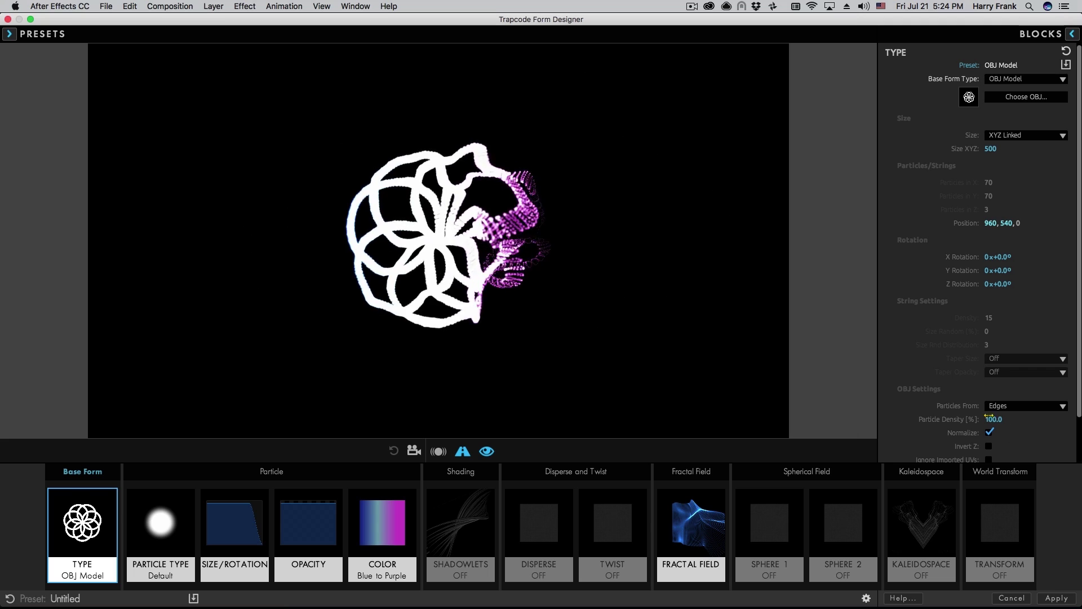
Emit particles from Vertices at density 46, then swap the model to Octagon Torus.
left_click(1023, 406)
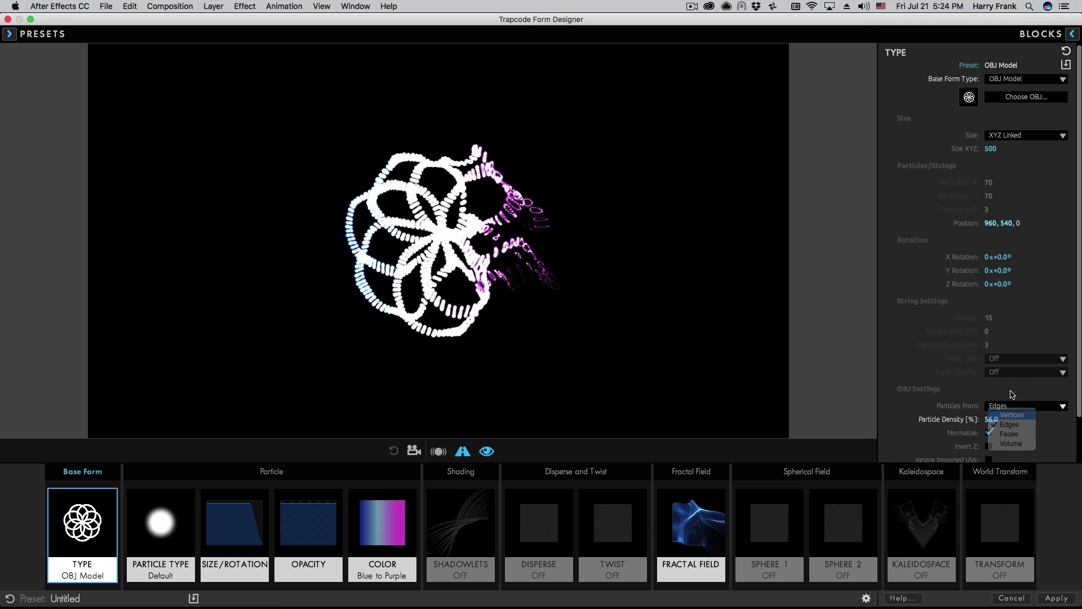
left_click(1006, 408)
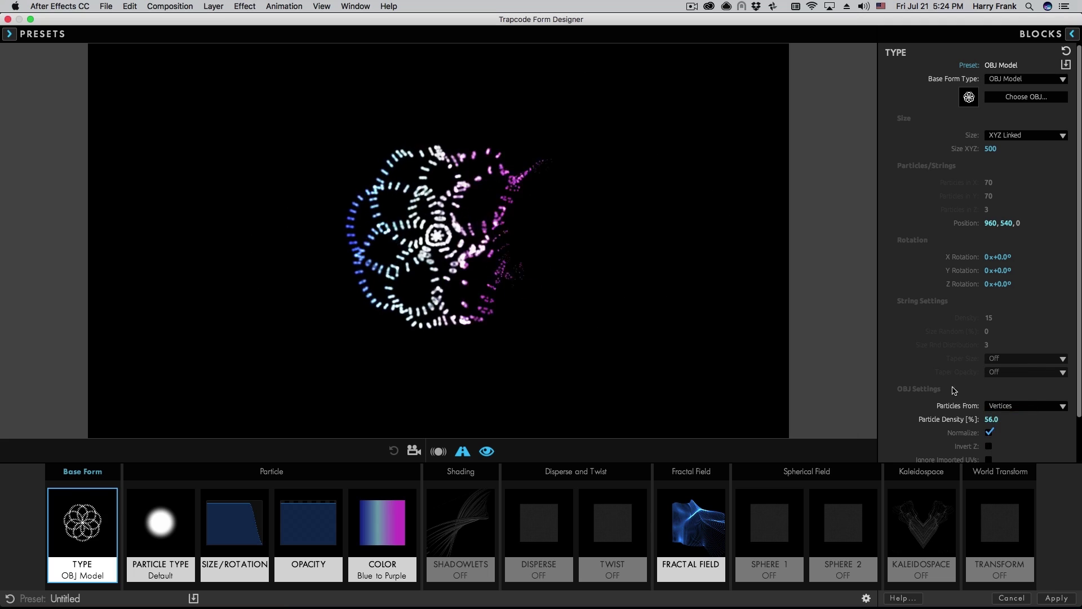
left_click(1006, 406)
left_click(1002, 410)
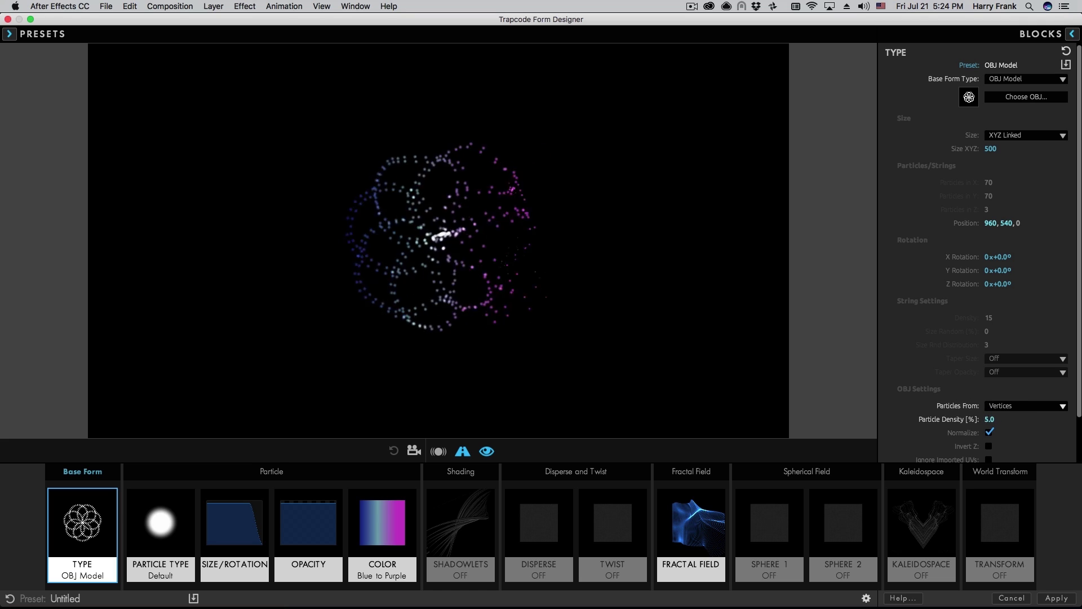
left_click_drag(989, 419, 1023, 418)
left_click(1026, 96)
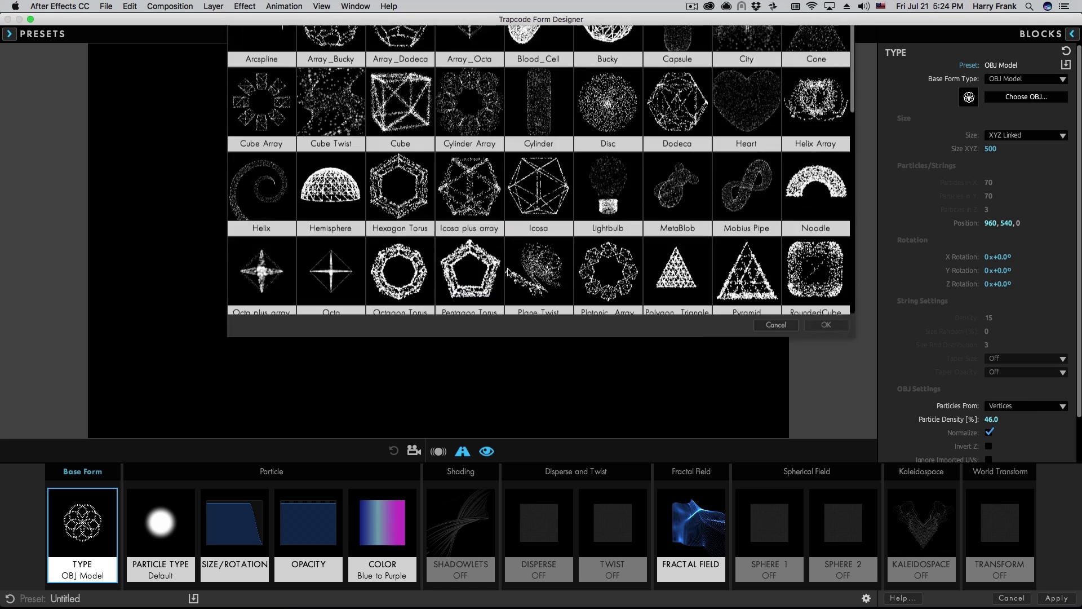
double_click(400, 360)
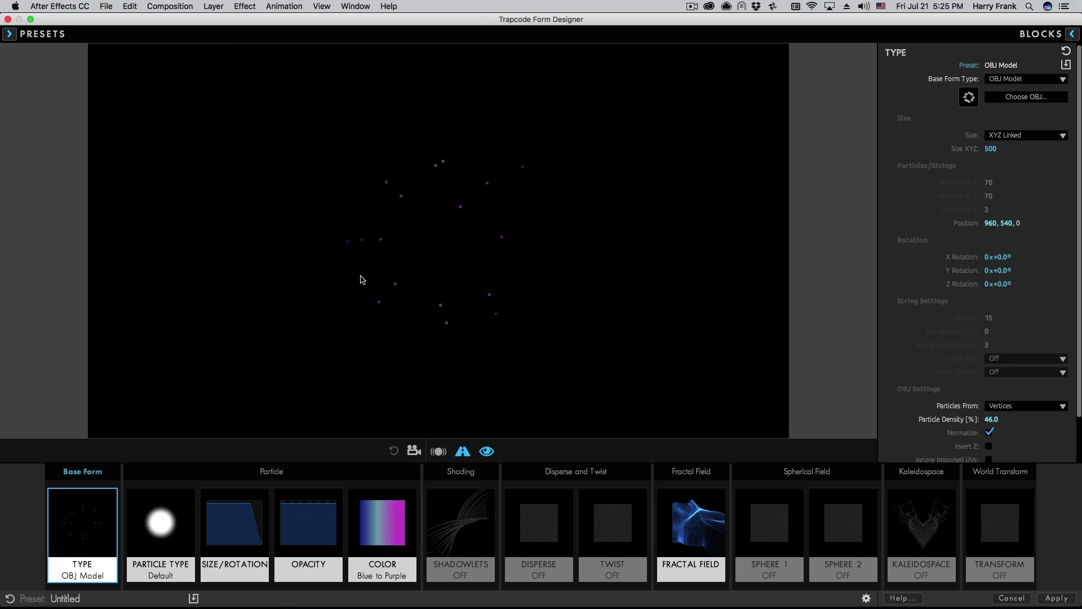
Emit particles from Edges and scale Size XYZ from 500 to 900.
left_click(1006, 406)
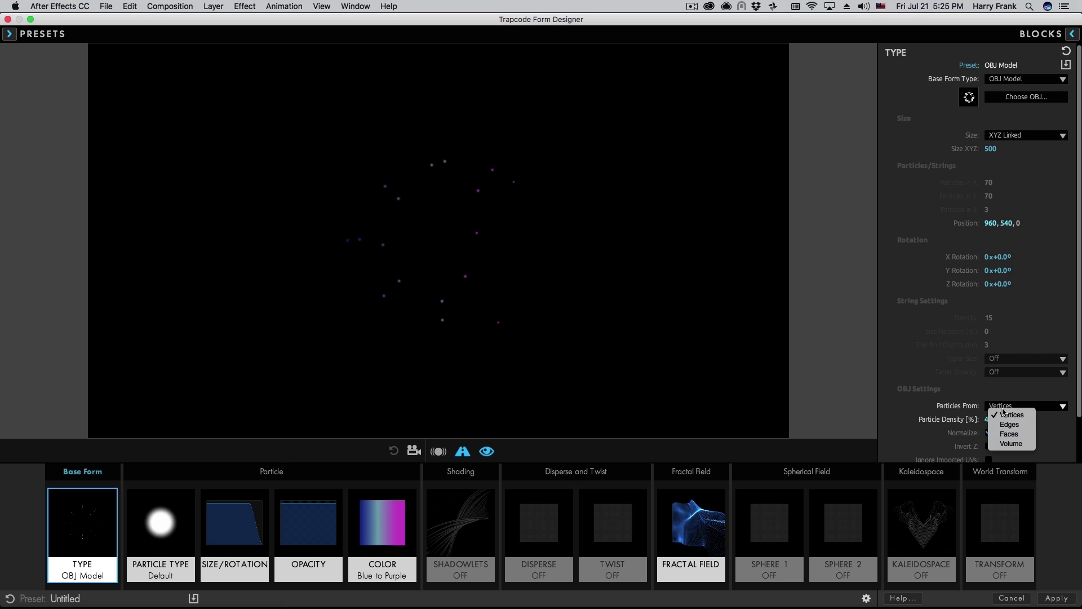
left_click(1005, 421)
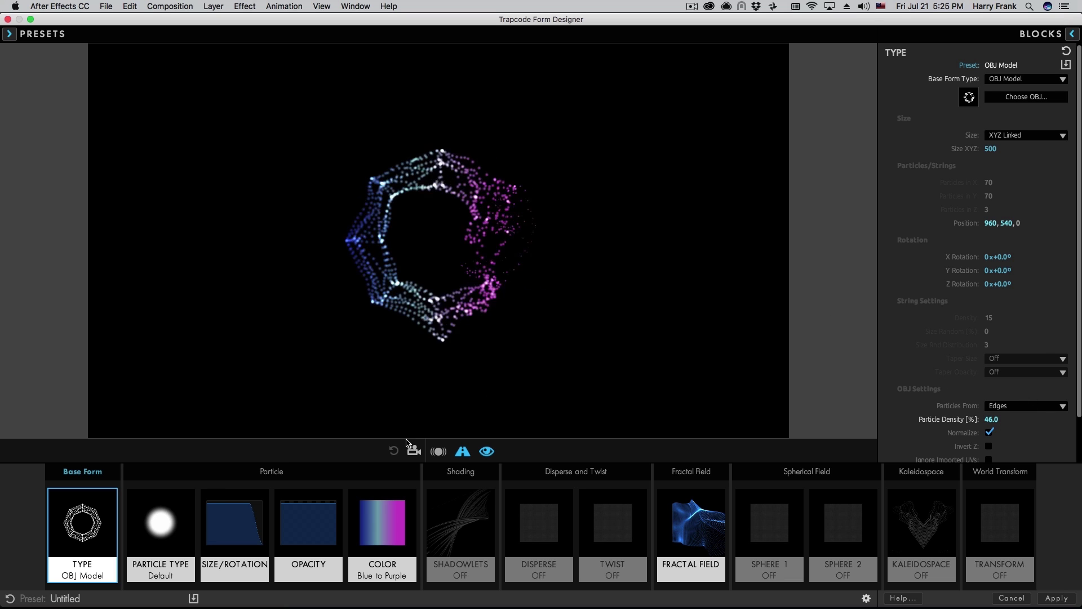
left_click_drag(991, 149, 1004, 154)
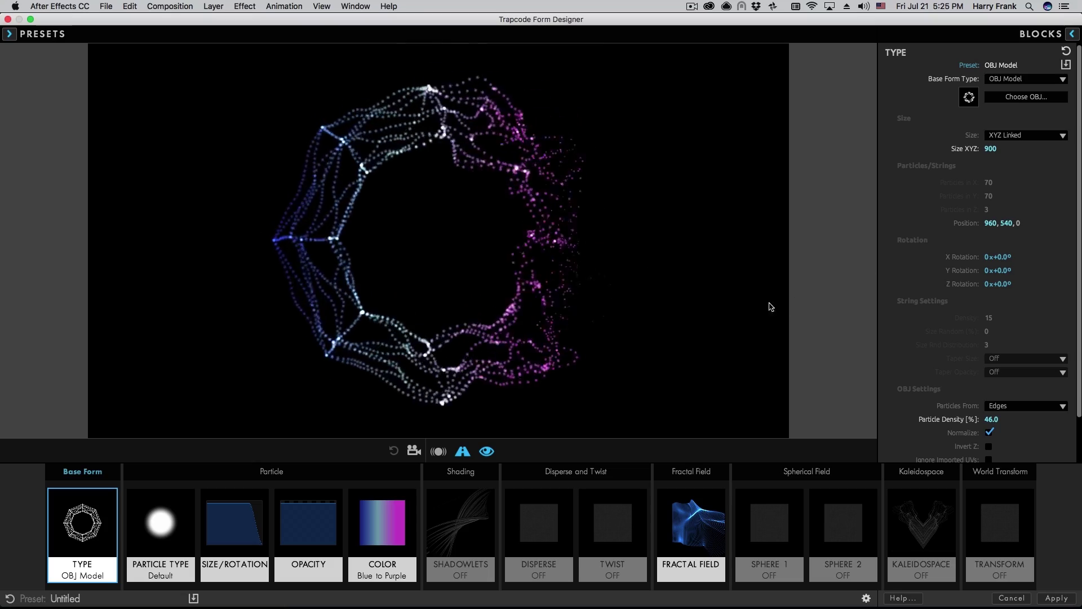
Try Faces, then settle on Volume as the particle source to fill the torus.
left_click(1014, 407)
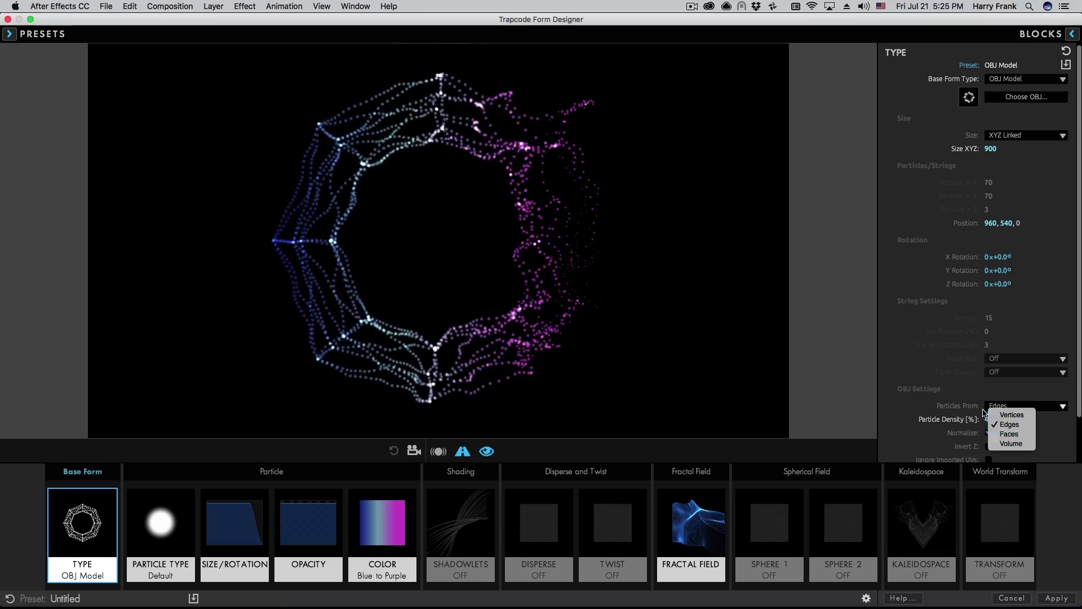
left_click(1006, 433)
left_click(1011, 408)
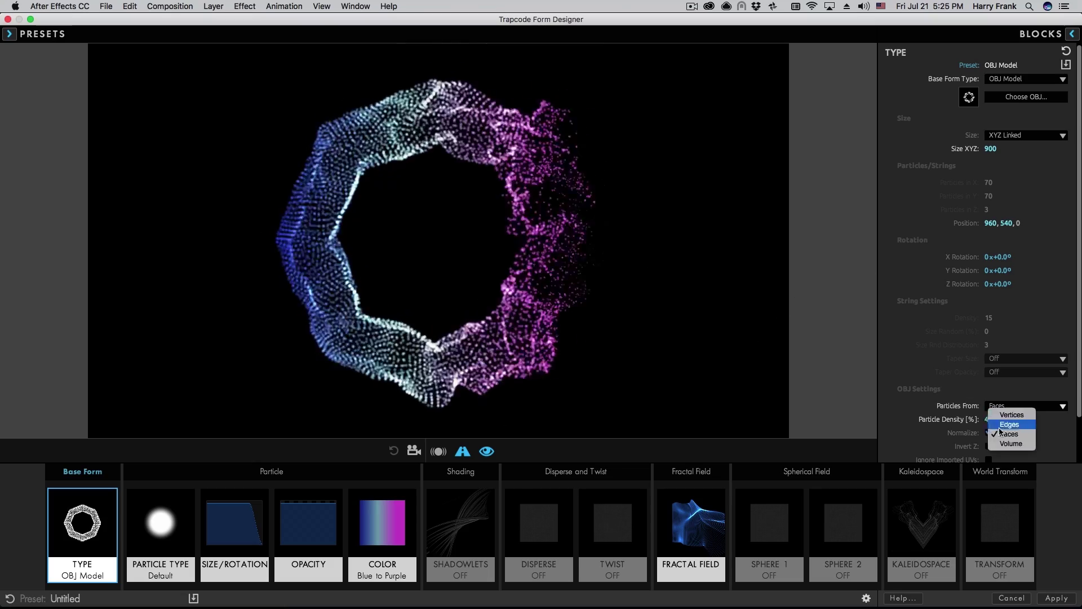
left_click(995, 456)
left_click(1011, 410)
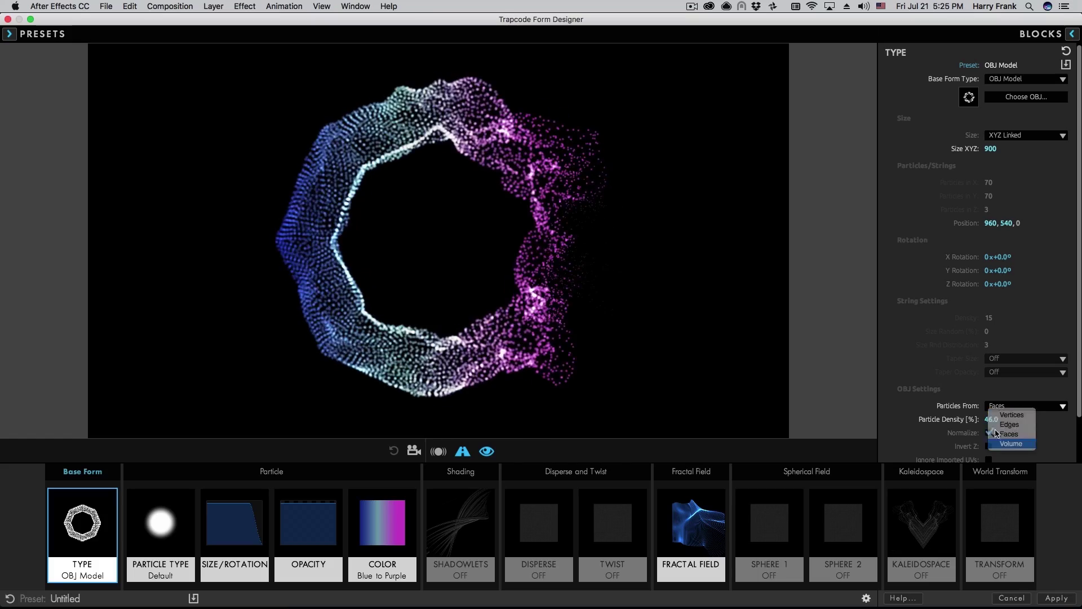
left_click(1011, 443)
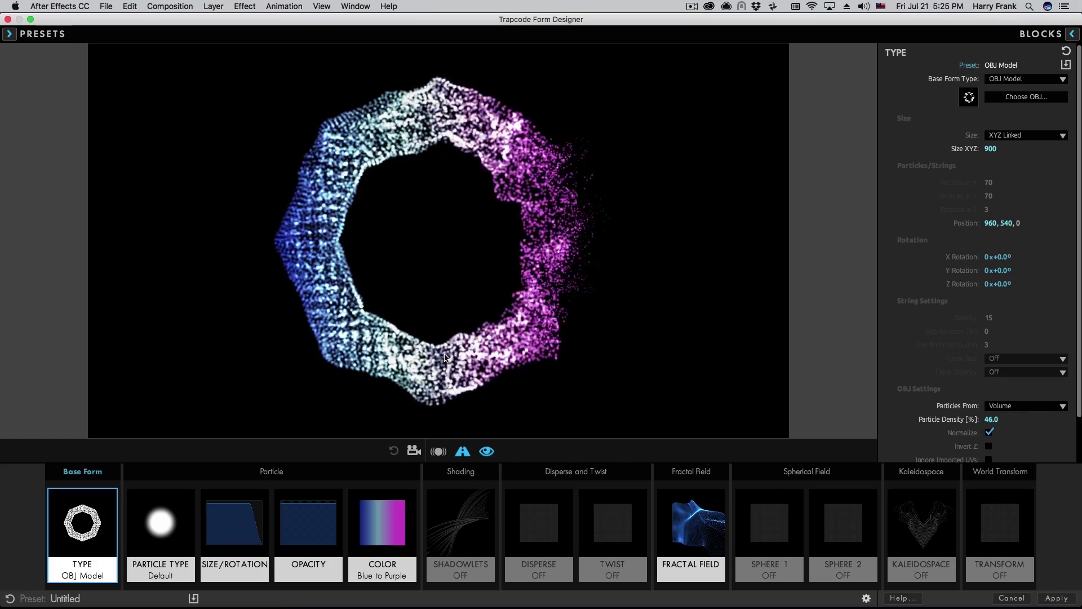
left_click_drag(409, 428, 441, 394)
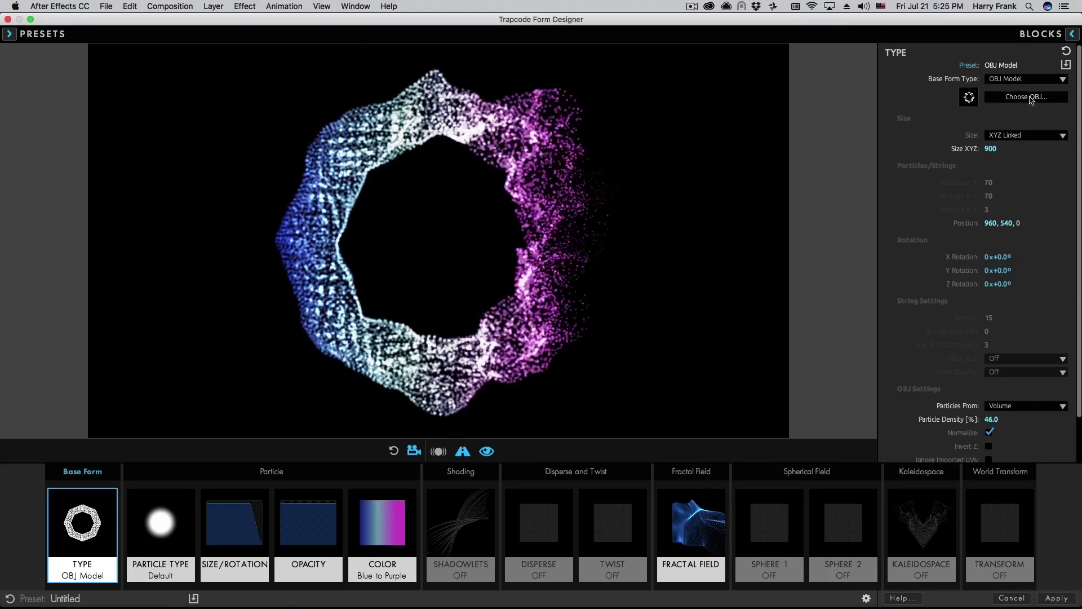
Check the OBJ picker and TYPE block menu, then open the Base Form block library.
left_click(1009, 100)
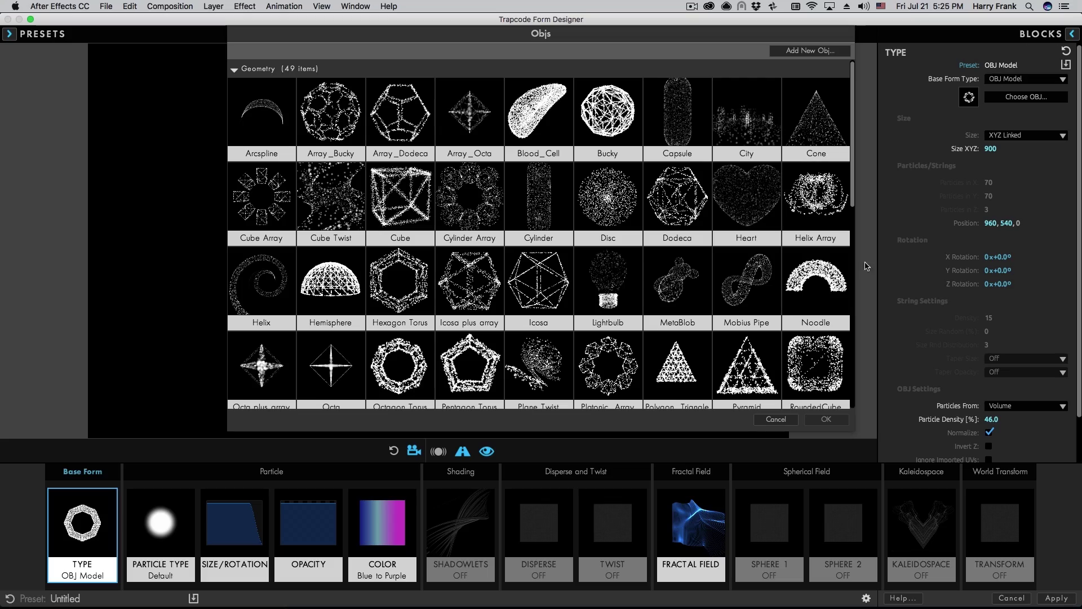
left_click(776, 419)
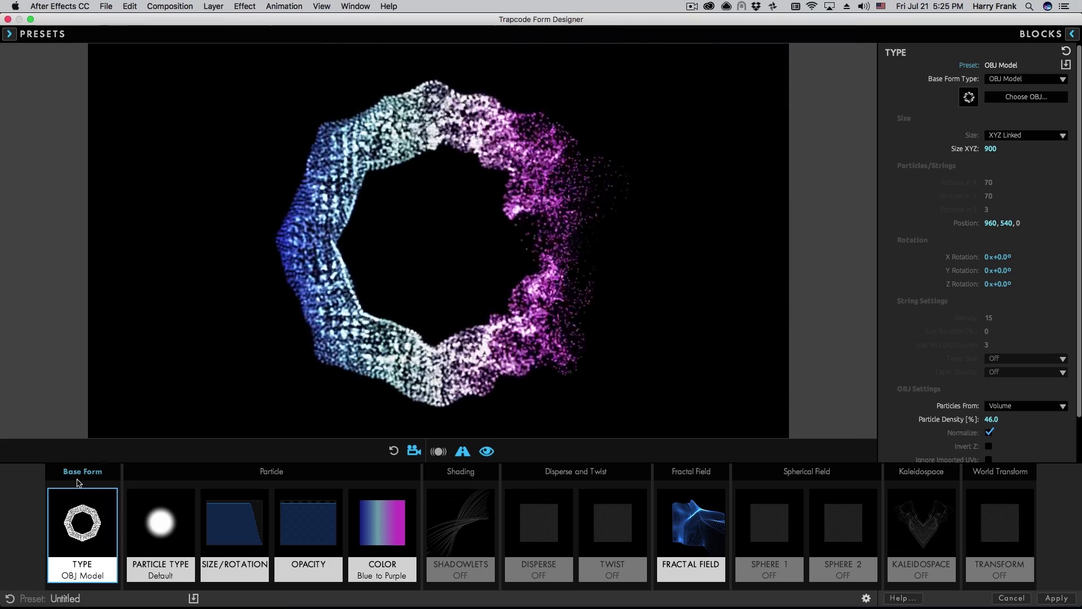
right_click(88, 510)
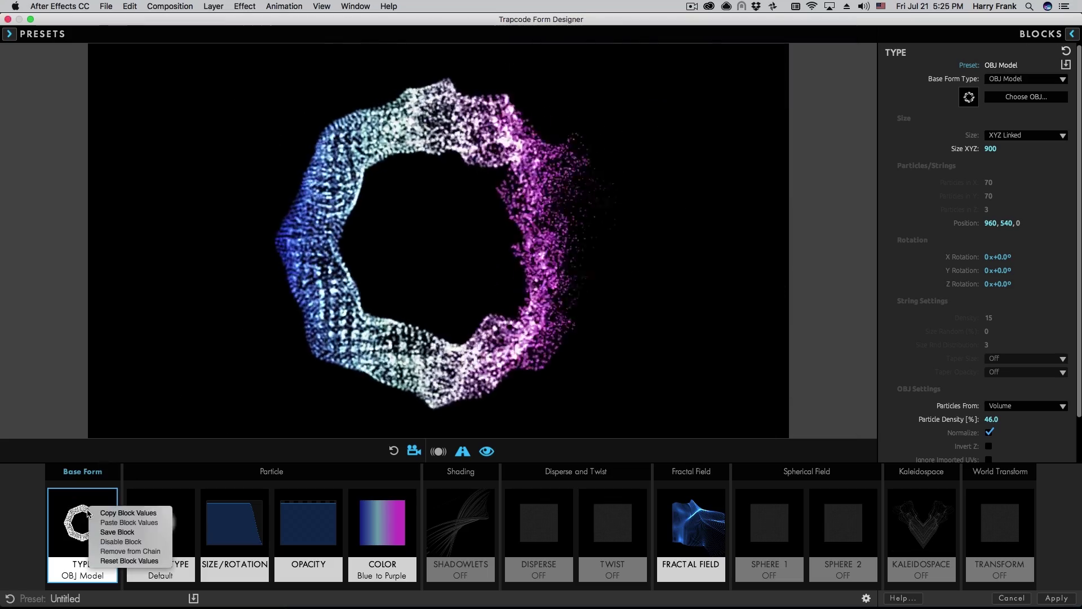
left_click(118, 533)
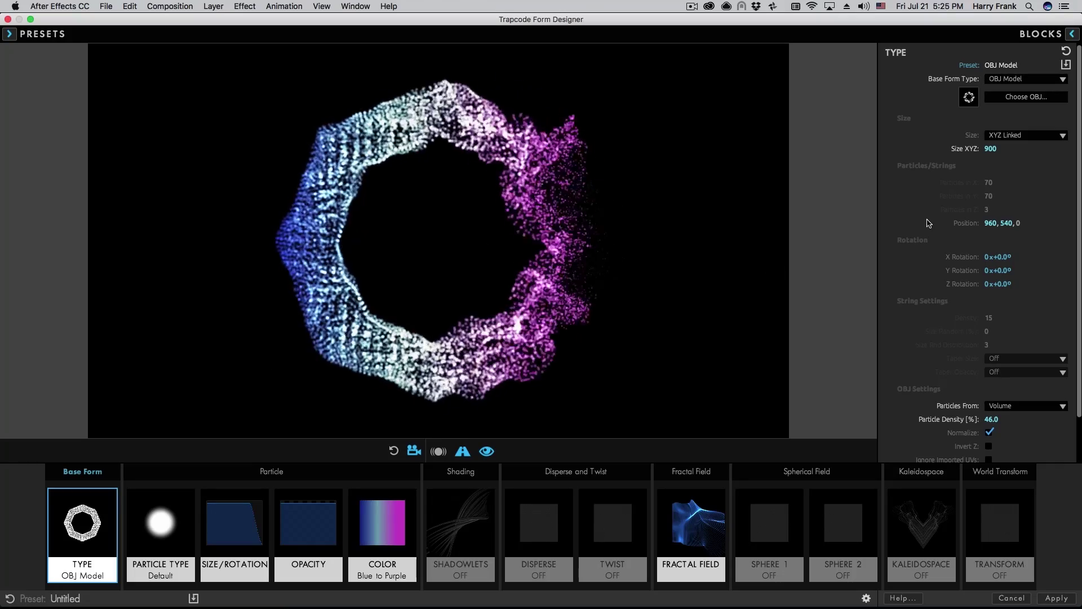
left_click(1042, 34)
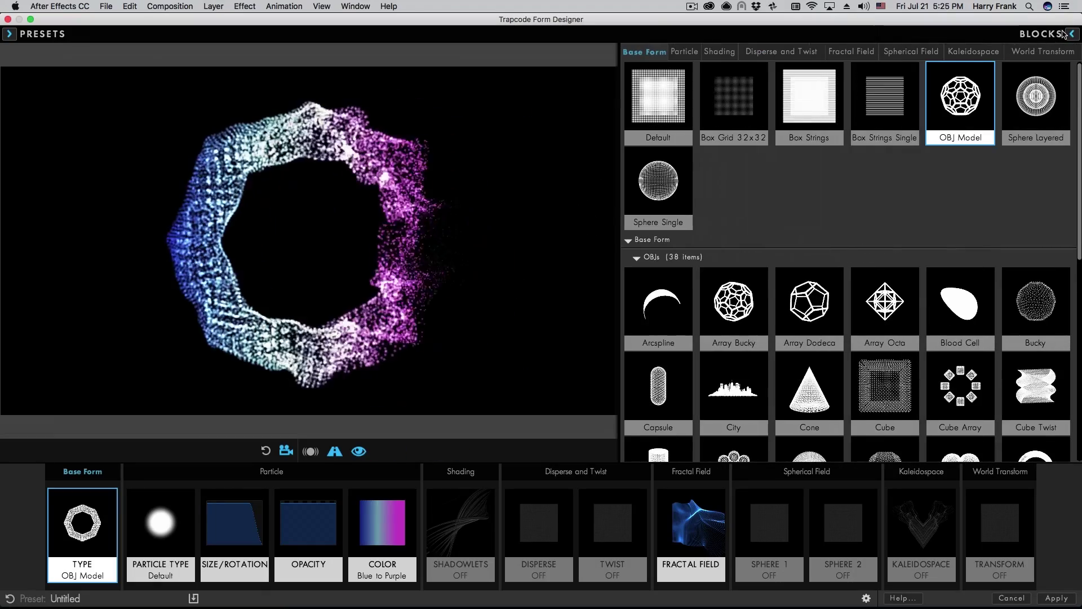
Browse the OBJs group, try Torus Array, then settle on the Disc model as base form.
left_click(643, 262)
left_click(643, 262)
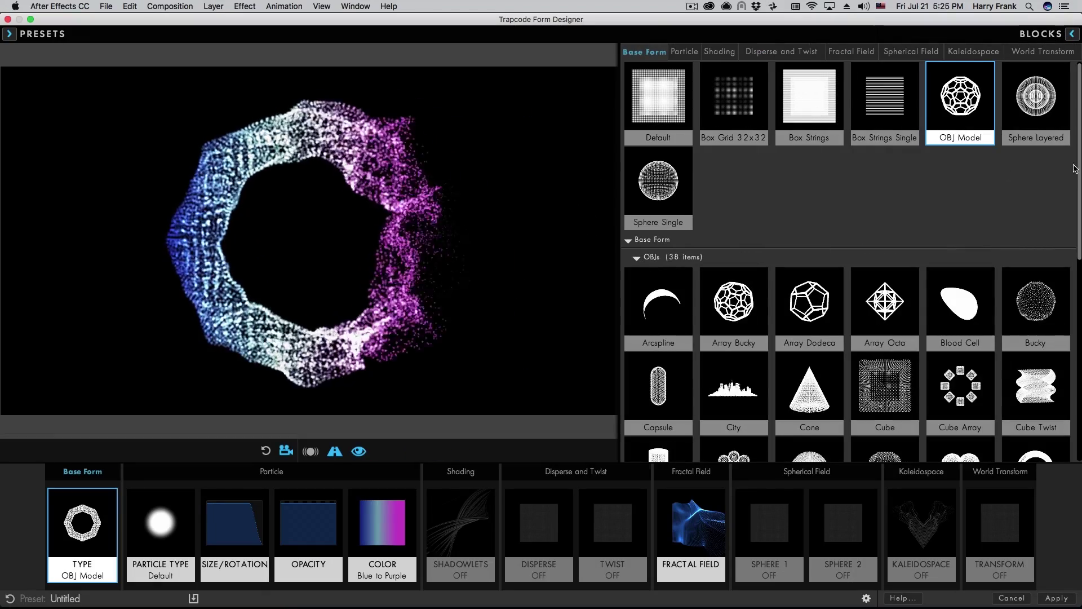
scroll(989, 298, "down", 5)
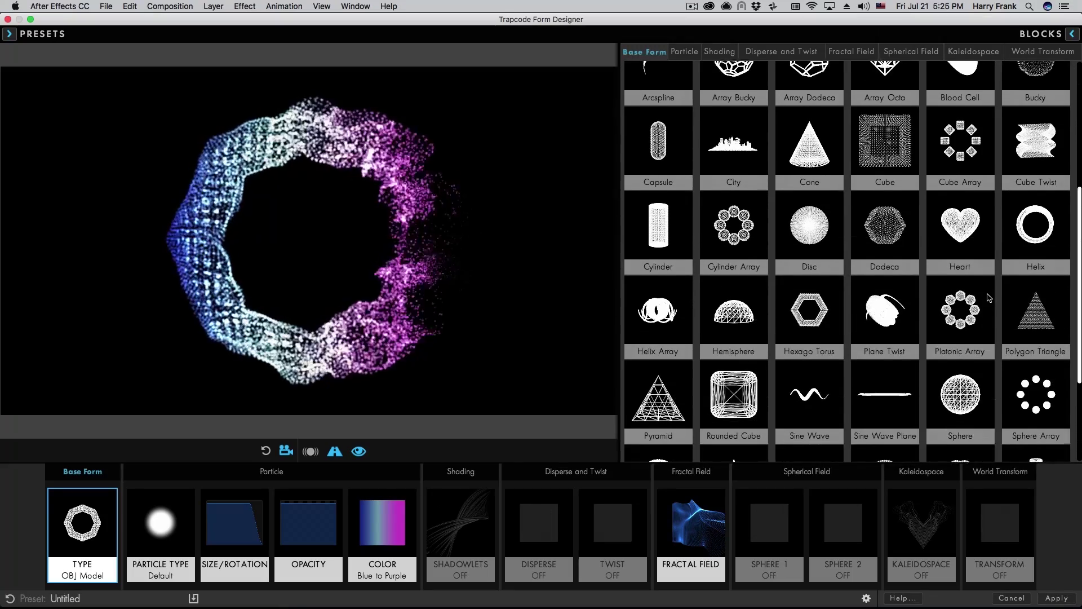
scroll(989, 297, "down", 1)
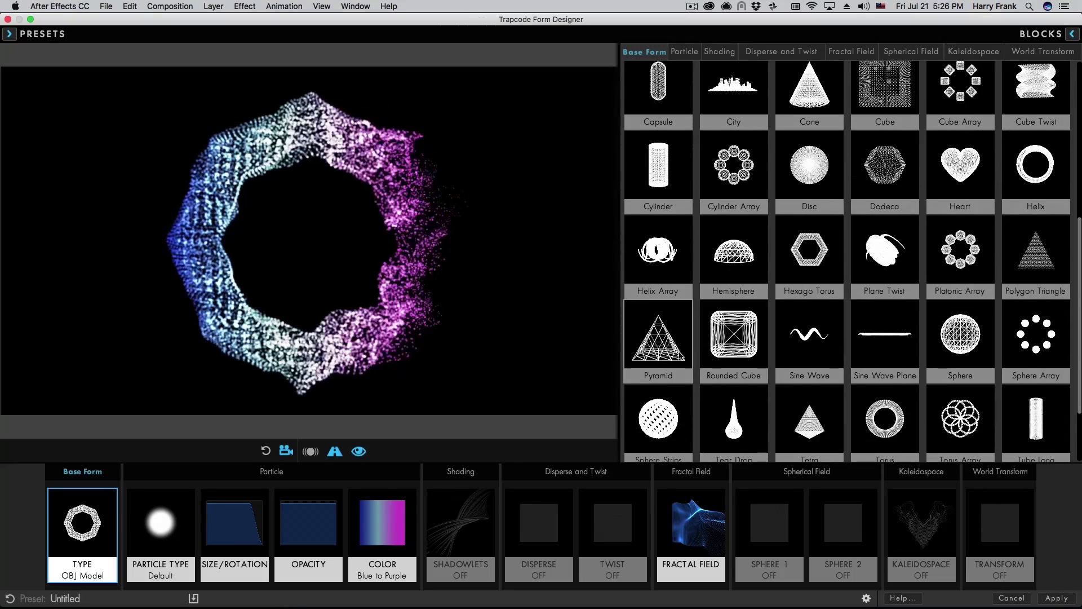
left_click(960, 420)
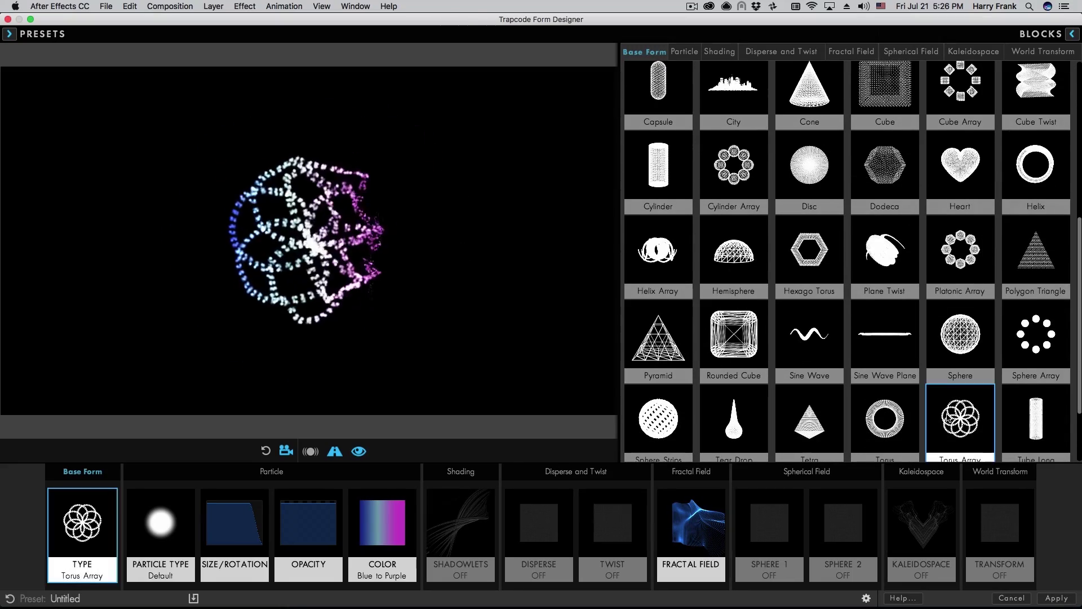
left_click(822, 174)
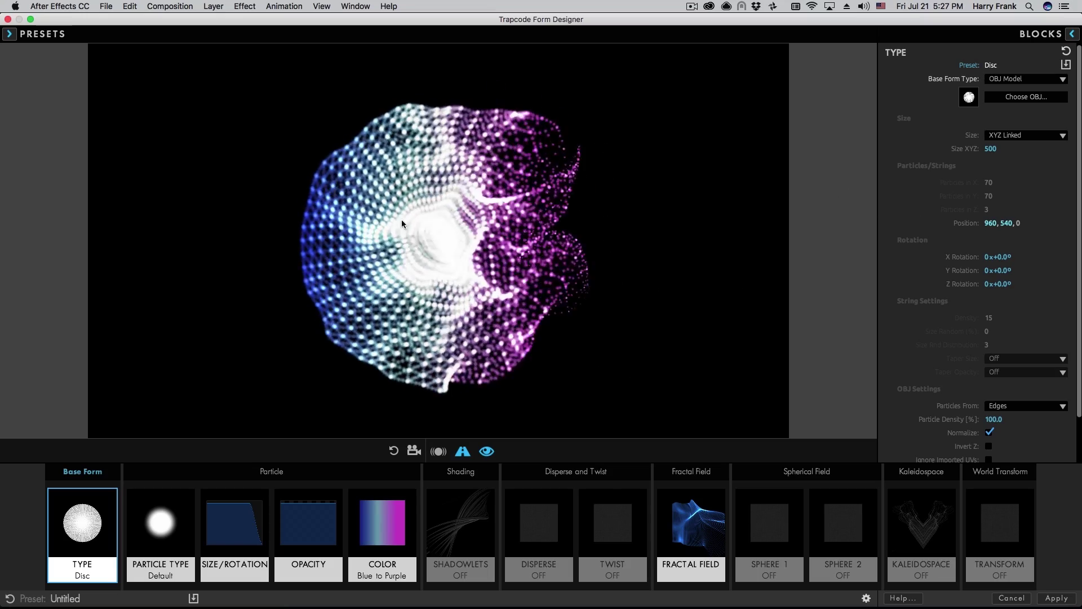
Show the Fractal Field settings and keep Fractal Strength Over set to X.
left_click(691, 524)
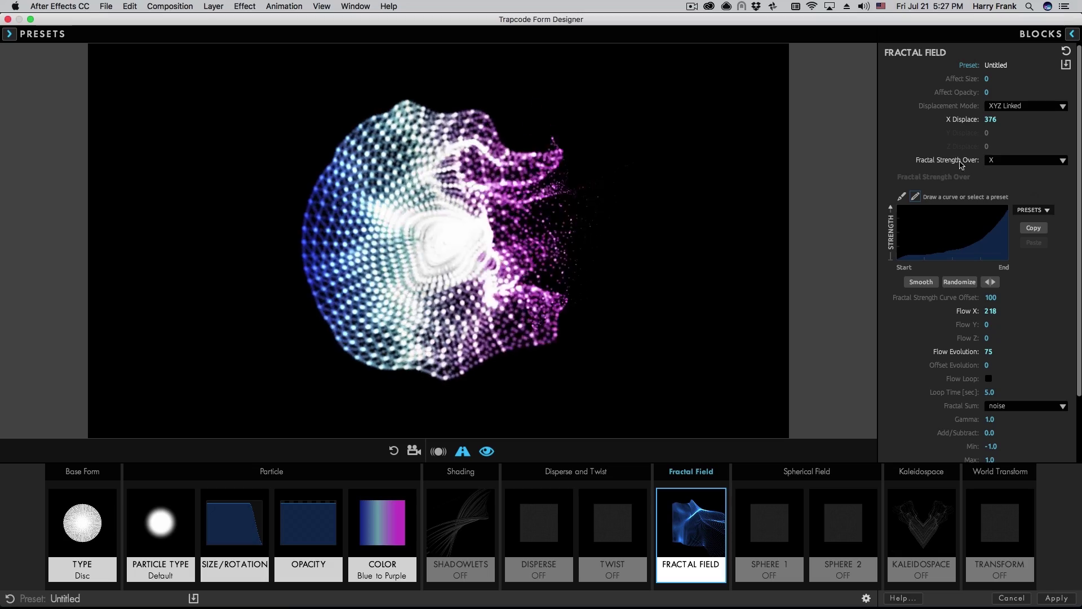
left_click(1000, 163)
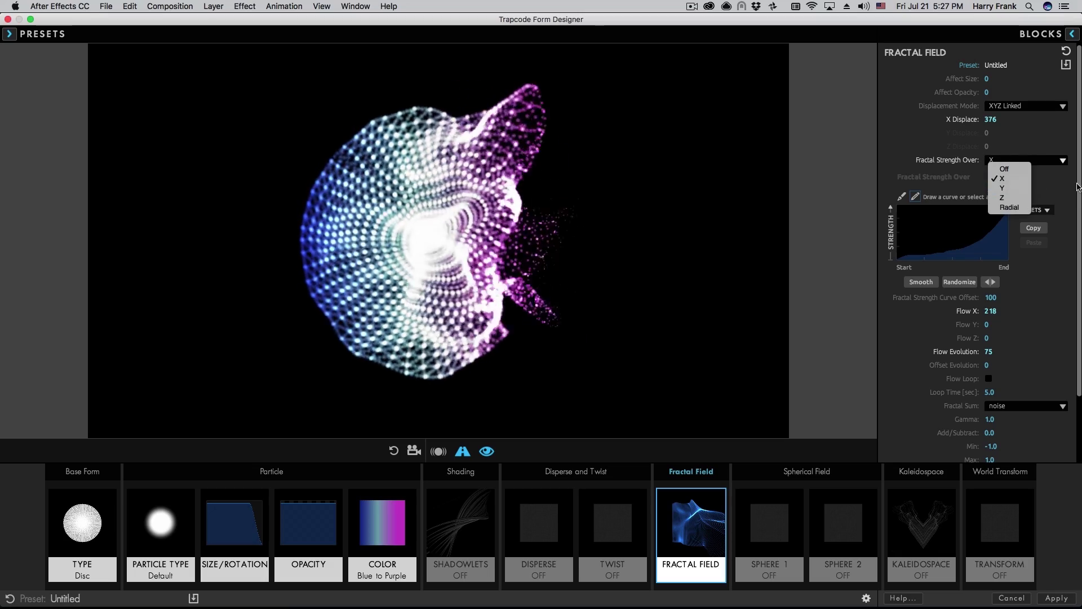
left_click(1056, 221)
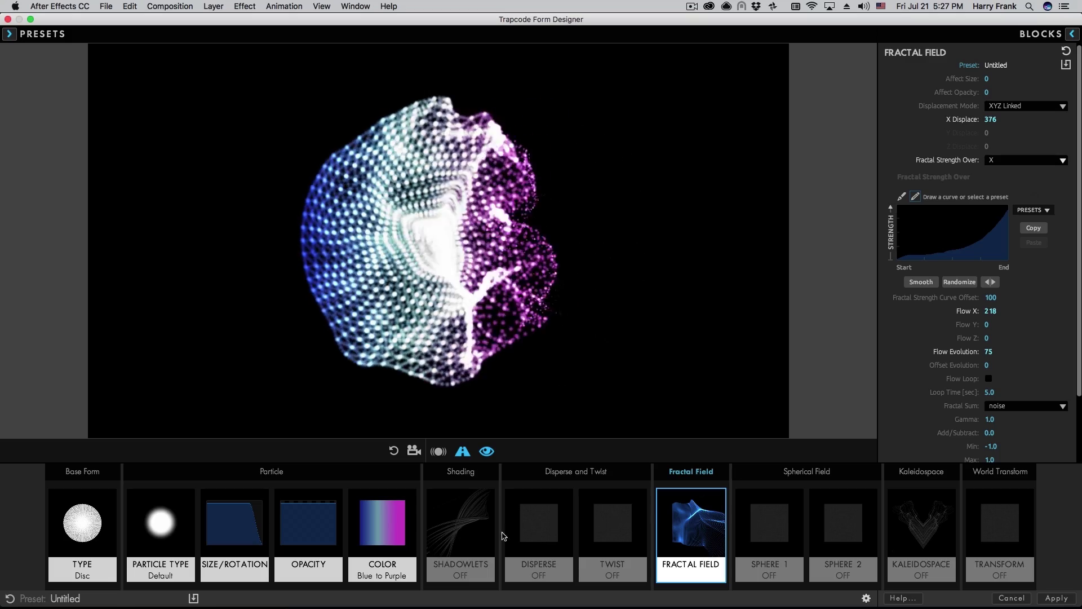
Raise Disperse to 74, vary it over X, and apply a descending strength curve preset.
left_click(536, 522)
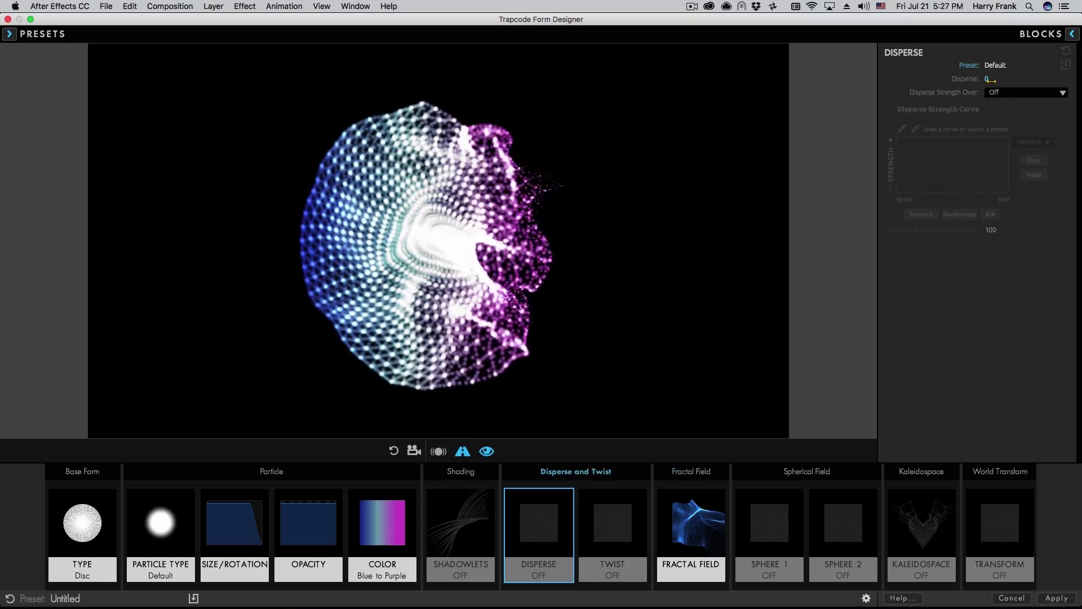
mouse_move(988, 80)
left_mouse_down()
mouse_move(1008, 79)
mouse_move(986, 80)
left_mouse_up()
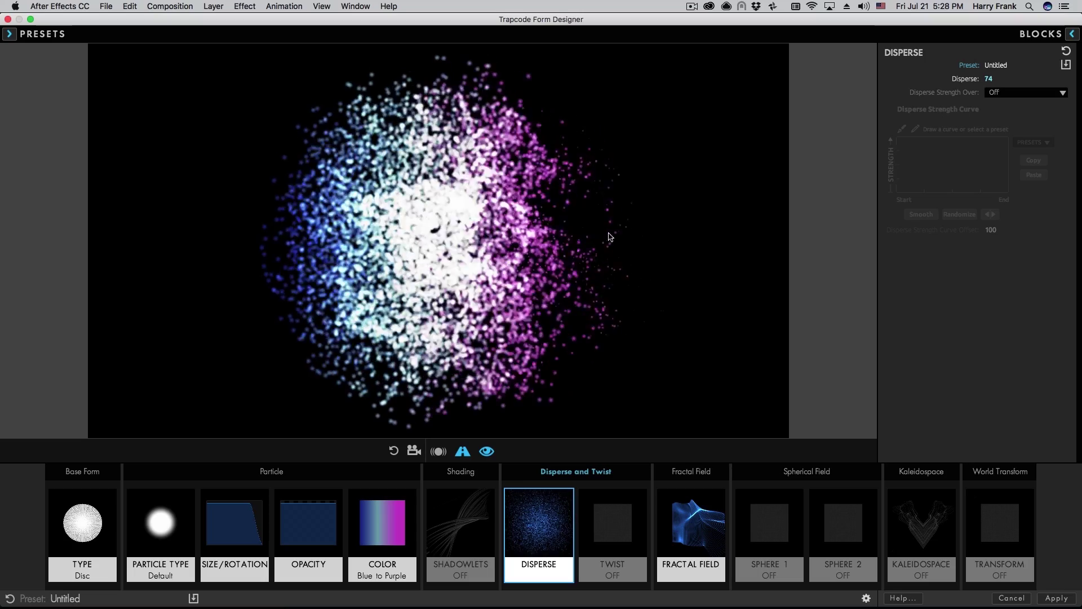
left_click(994, 95)
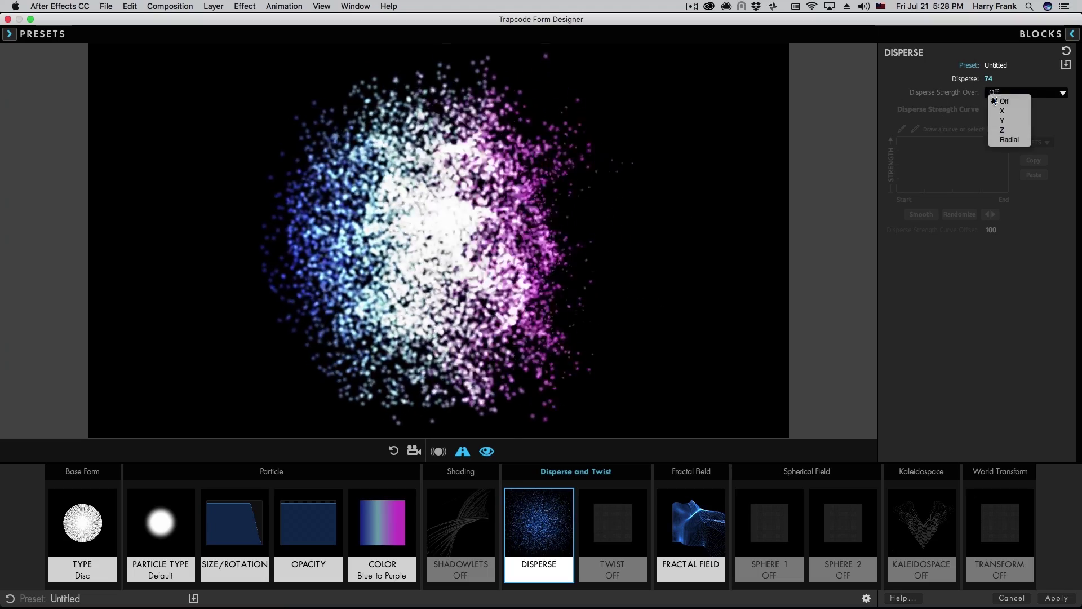
left_click(995, 105)
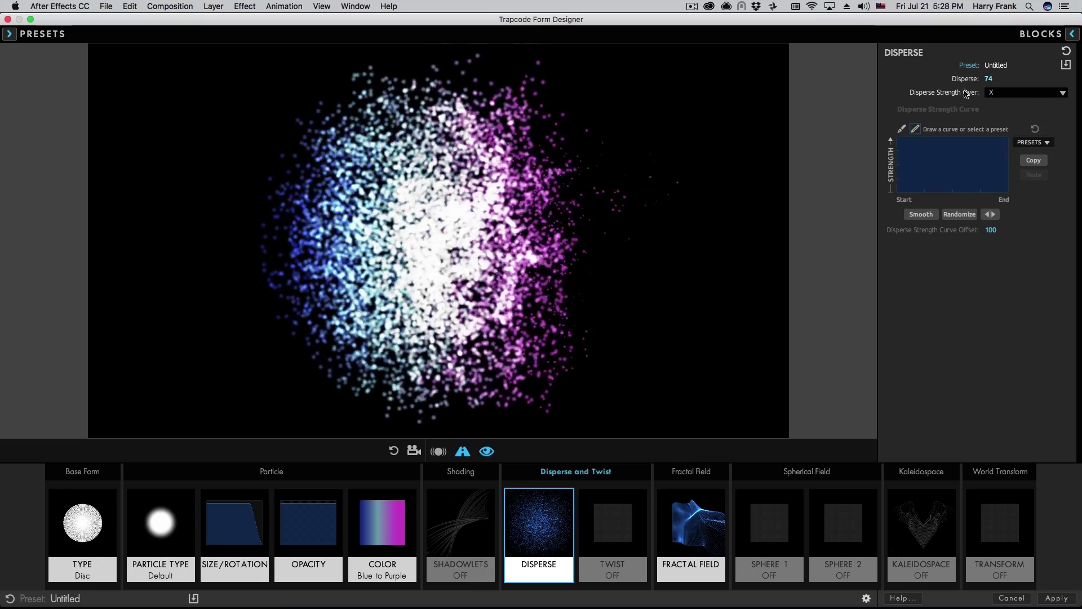
left_click(1020, 143)
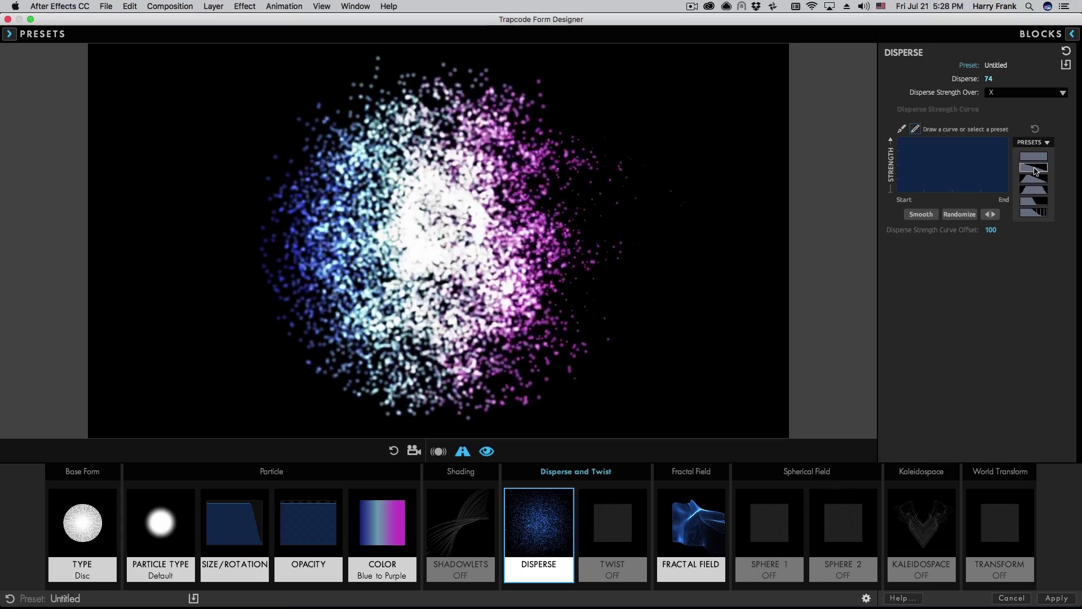
left_click(1034, 168)
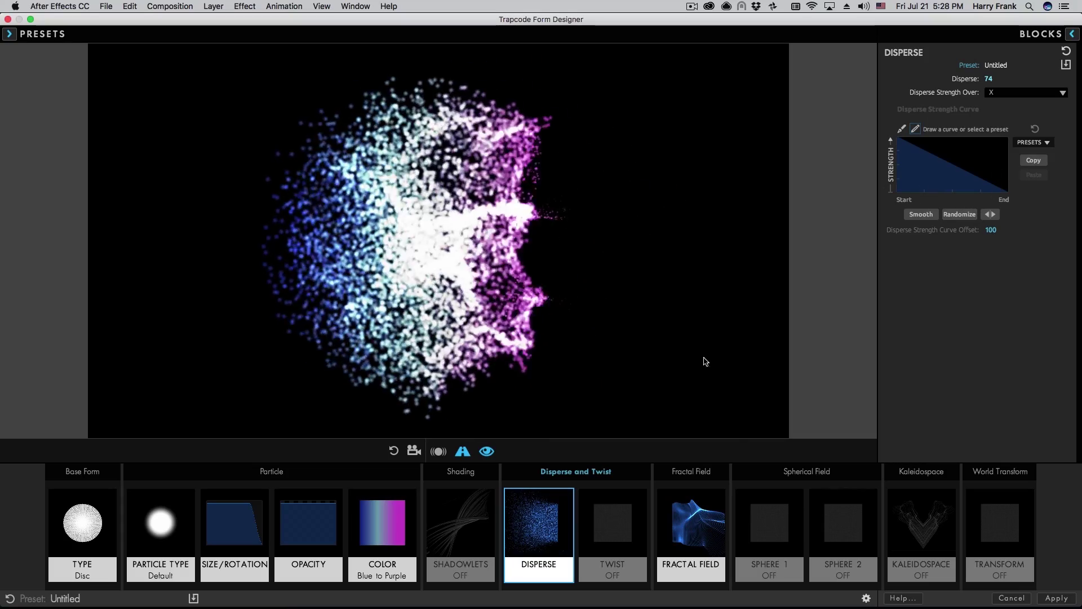
Copy the Fractal Field strength curve and paste it into the Disperse strength curve.
left_click(692, 527)
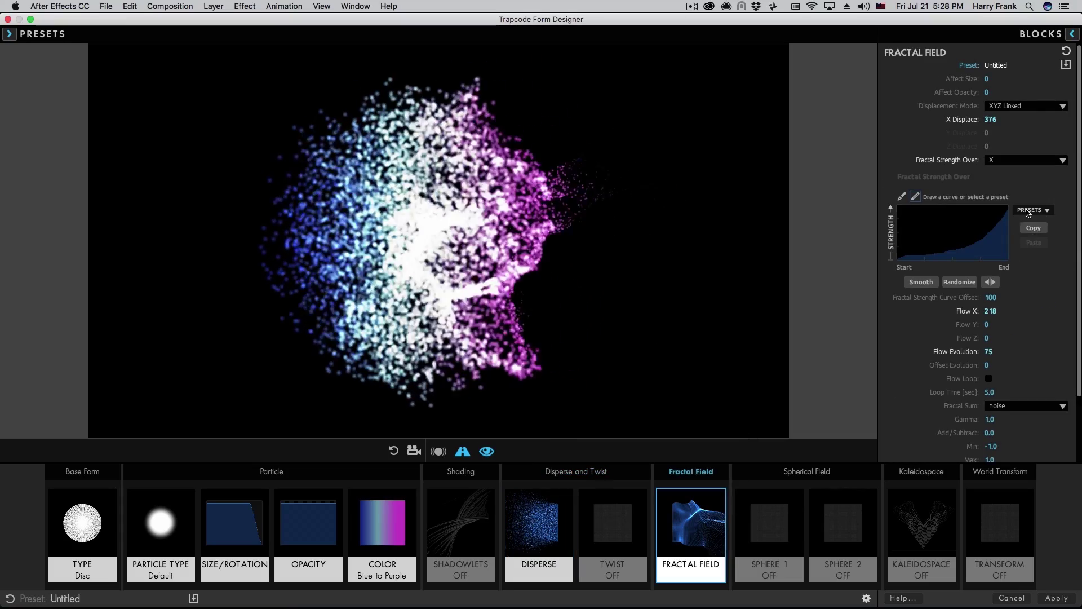
left_click(1033, 228)
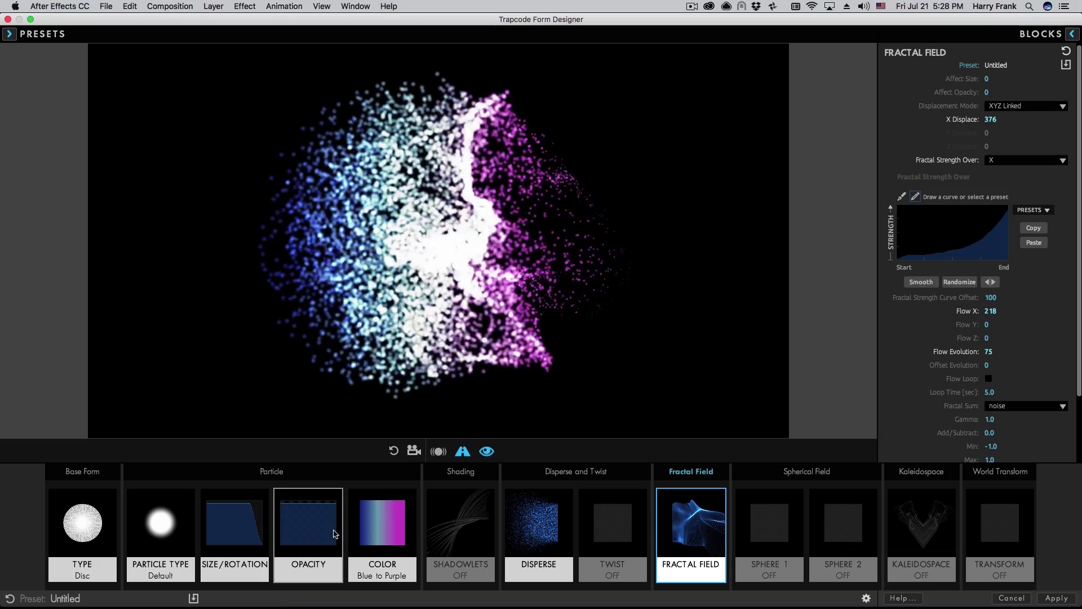
left_click(555, 523)
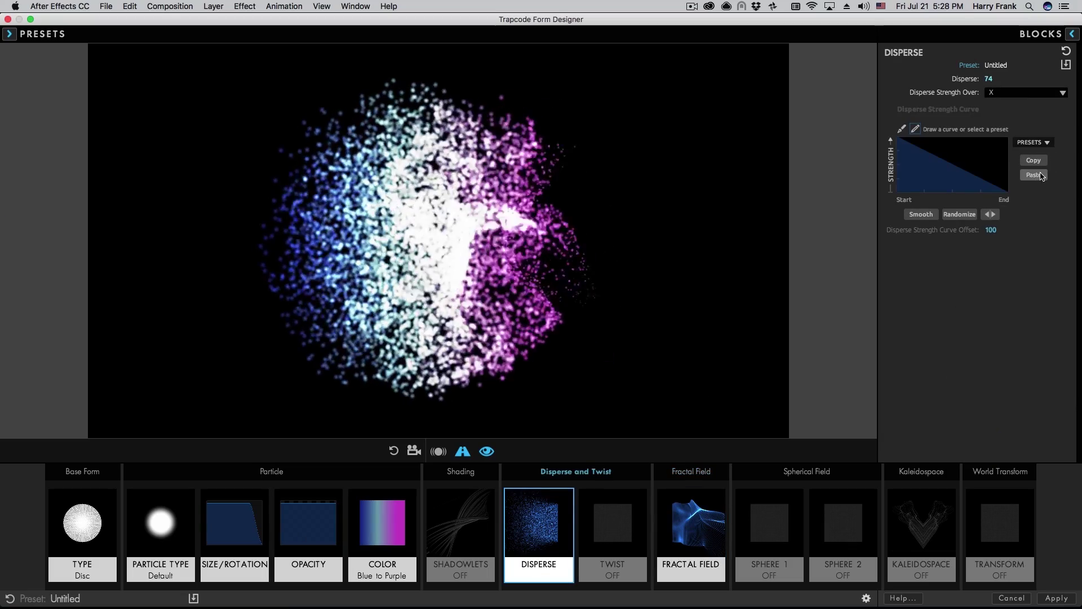
left_click(1034, 175)
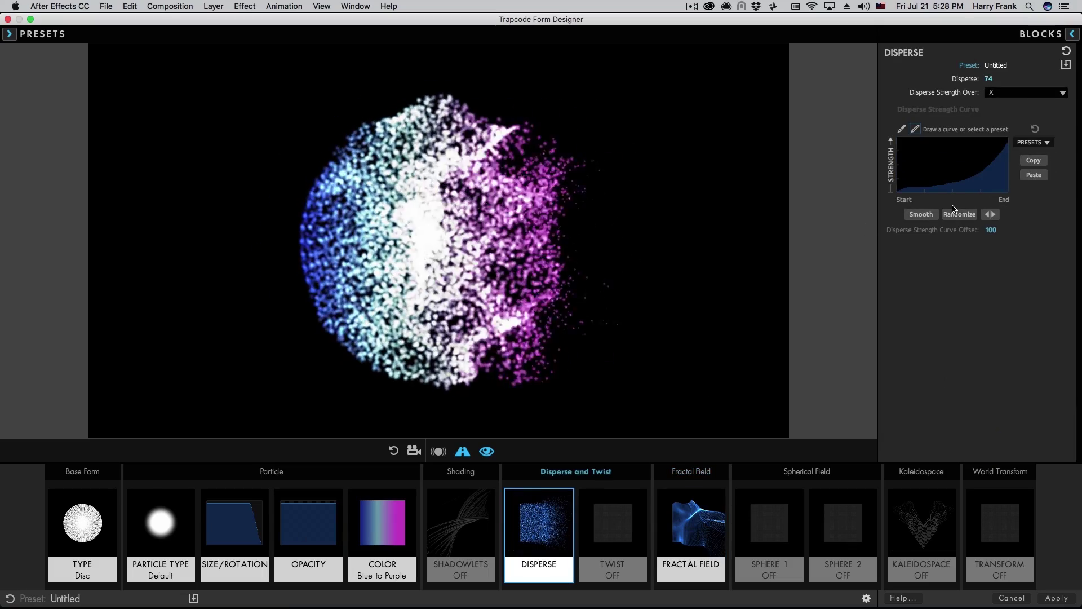
Review the Size/Rotation, Opacity and Color blocks, leaving the colour ramp following X.
left_click(236, 533)
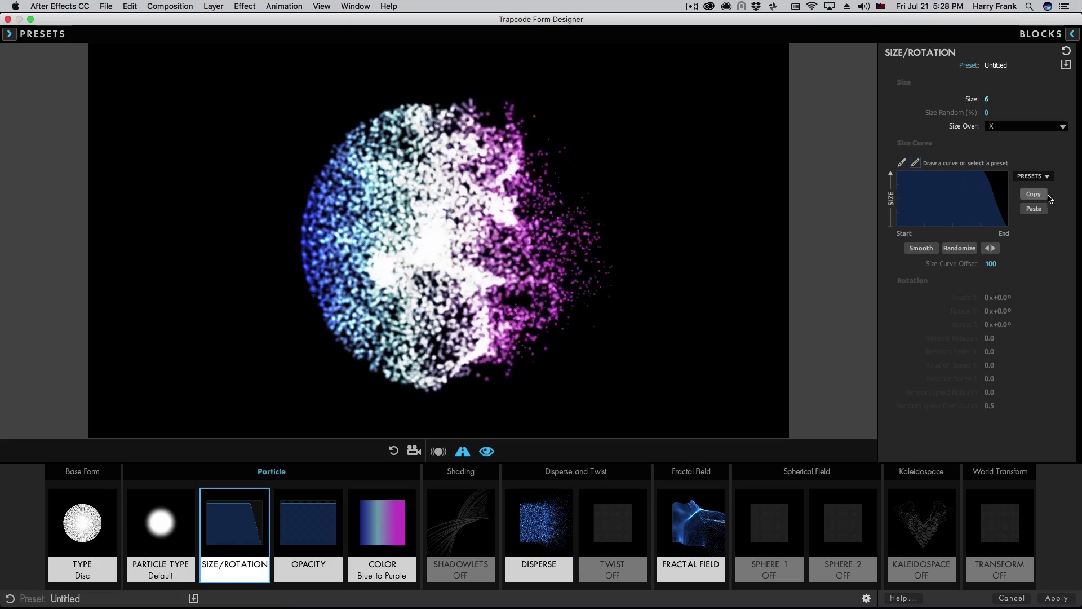
left_click(304, 524)
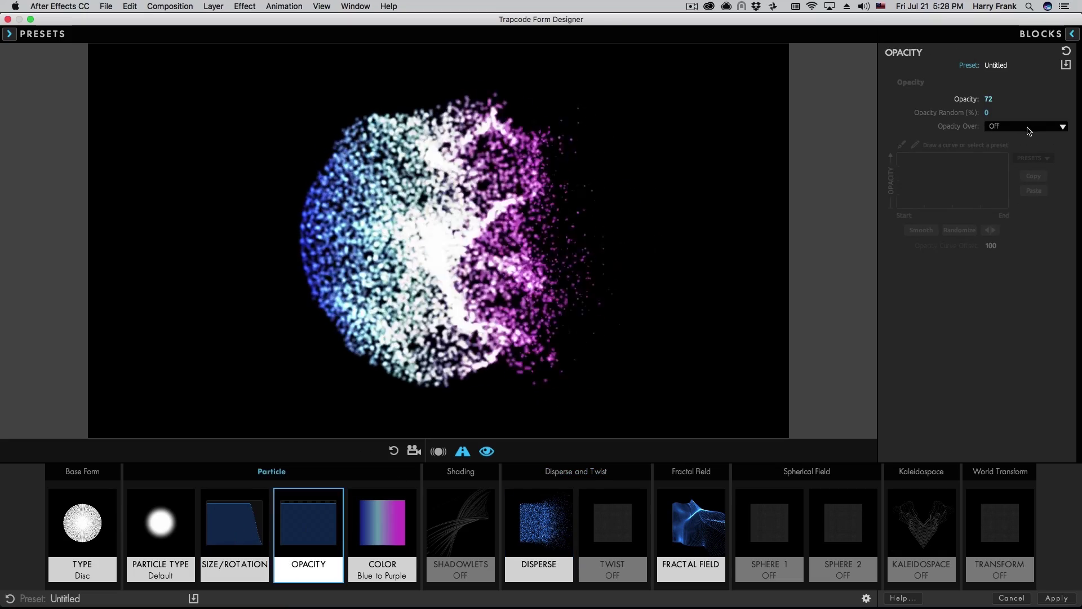
left_click(363, 528)
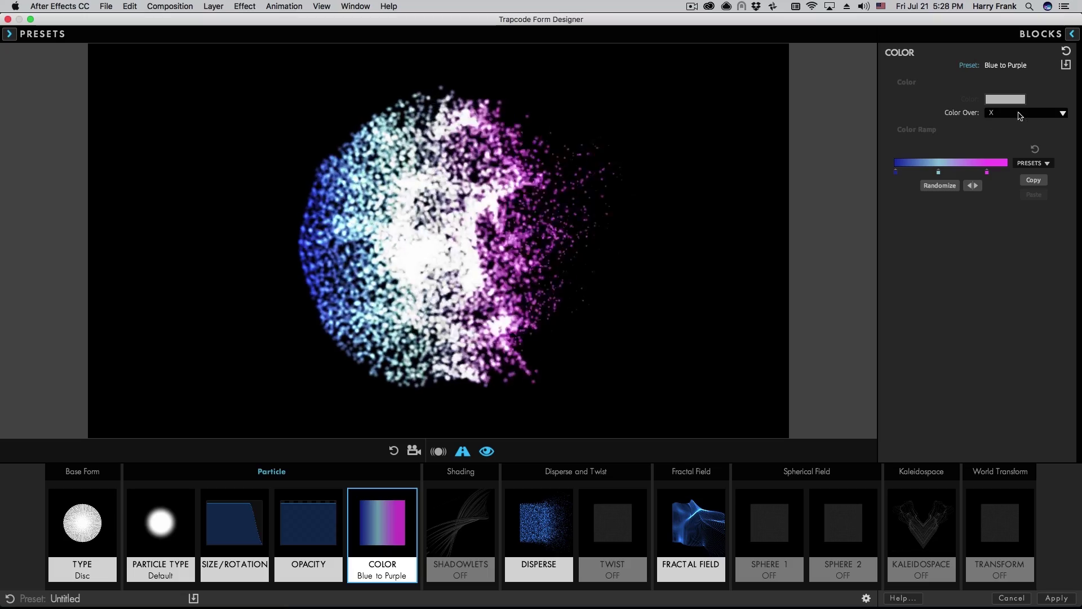
left_click(1002, 112)
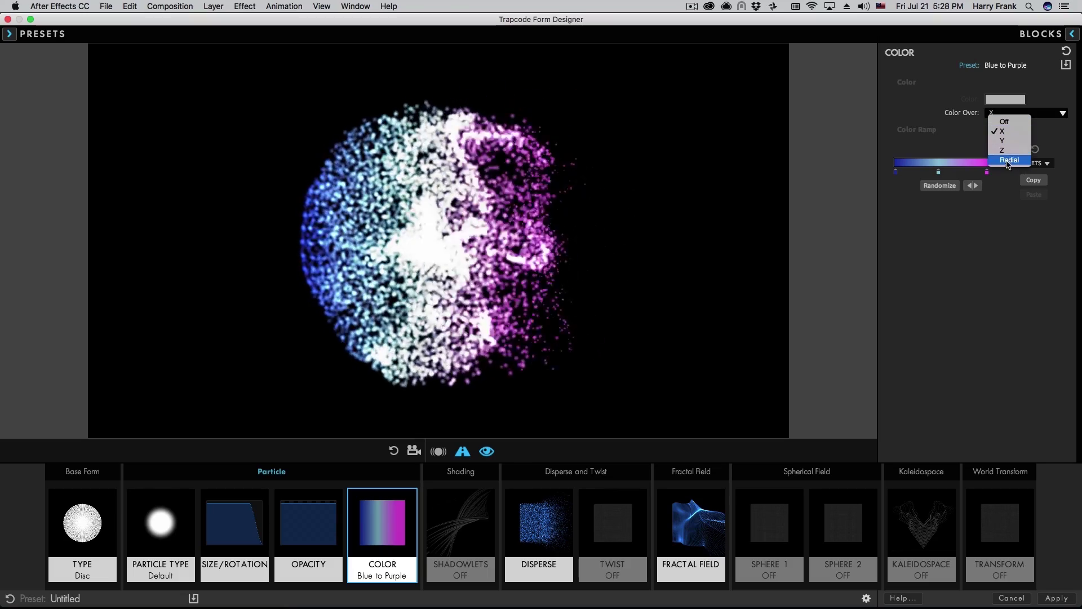
left_click(644, 303)
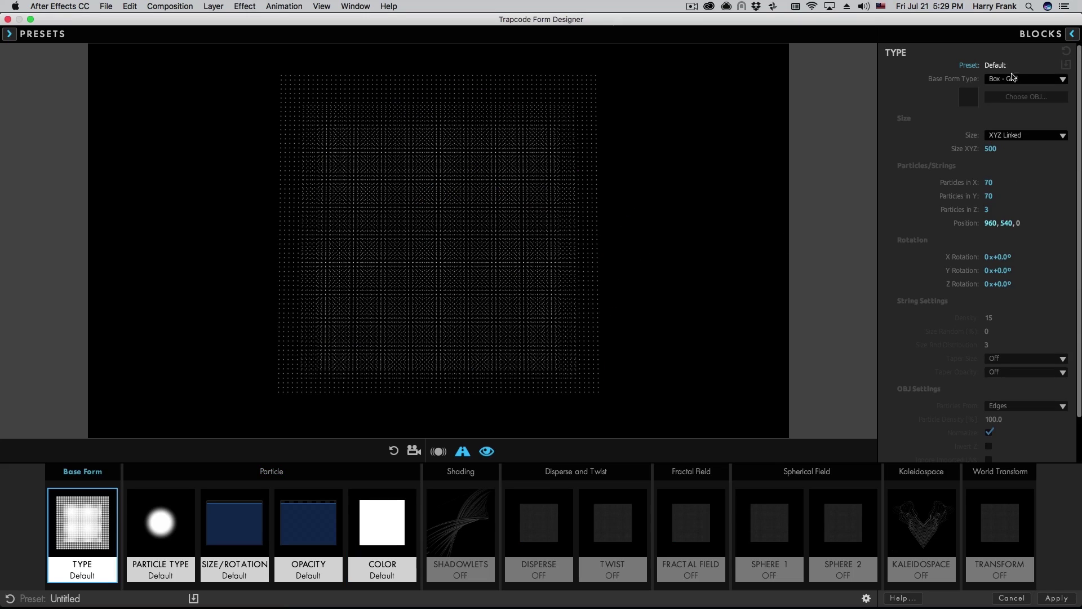
Apply the Box Grid 32x32 base form preset and enlarge its overall size.
left_click(1072, 34)
double_click(754, 102)
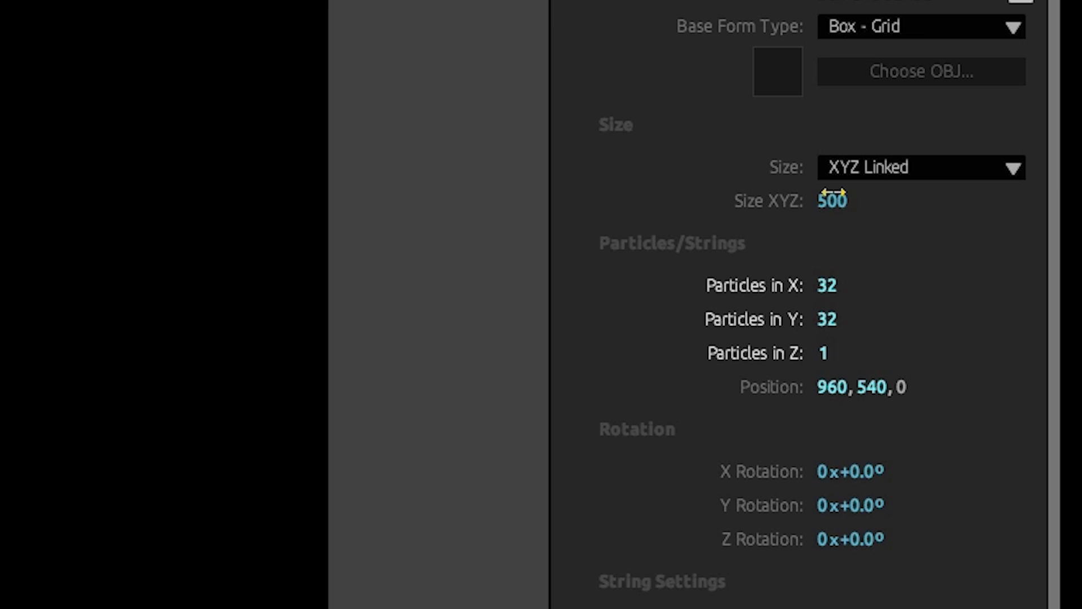
left_click_drag(830, 198, 858, 198)
Set Size to XYZ Individual at 1200×620, then change Base Form Type to OBJ Model.
left_click(891, 167)
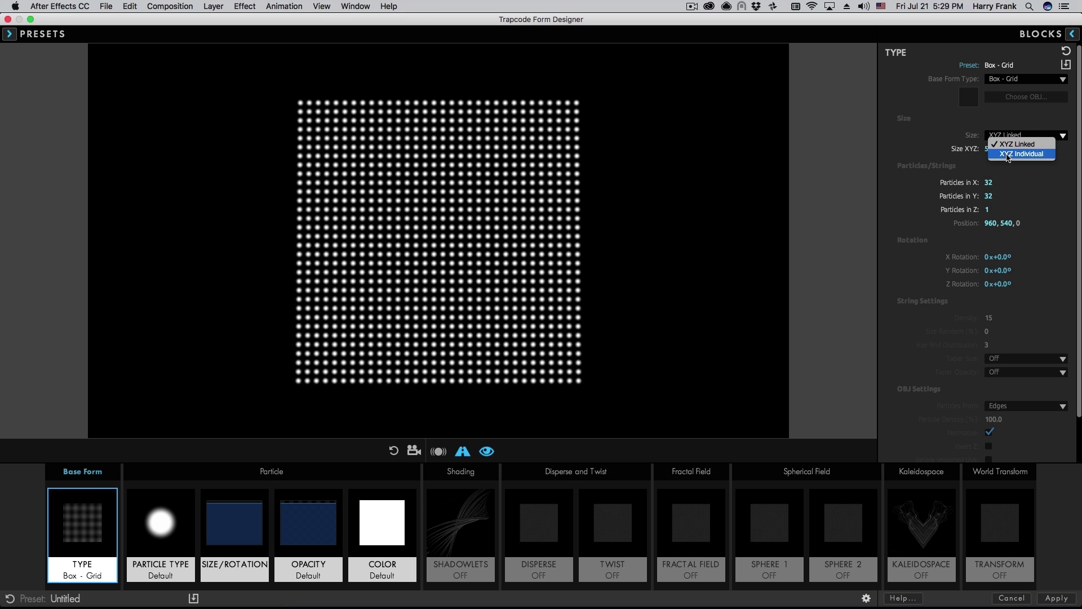
left_click(1008, 154)
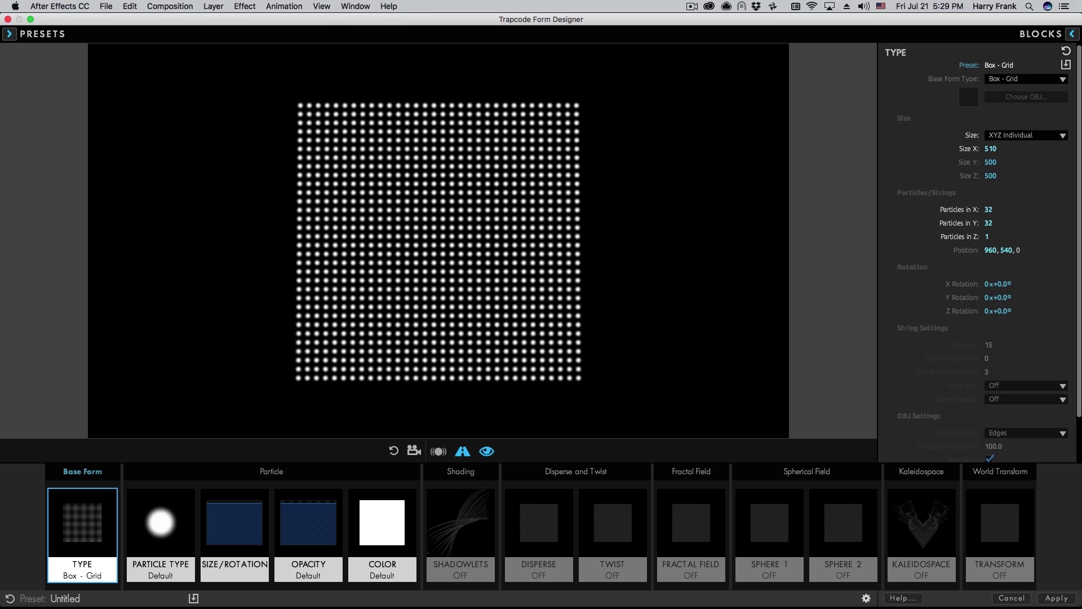
mouse_move(990, 148)
left_mouse_down()
mouse_move(1071, 148)
mouse_move(1071, 162)
mouse_move(987, 164)
left_mouse_up()
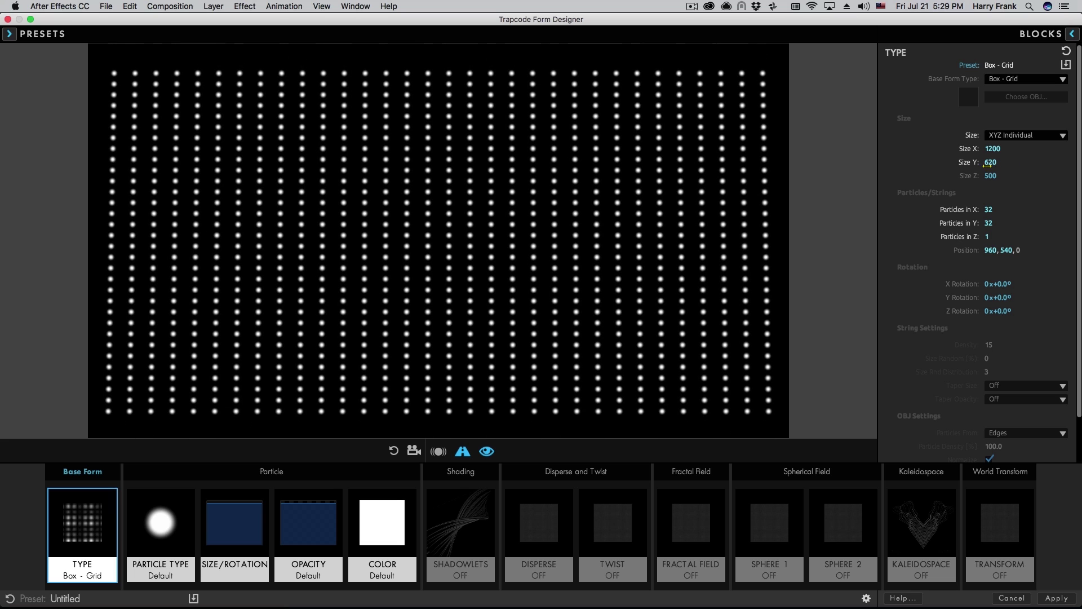
left_click(1021, 79)
Load the Octagon Torus OBJ model and reshape it narrower and taller.
left_click(1009, 117)
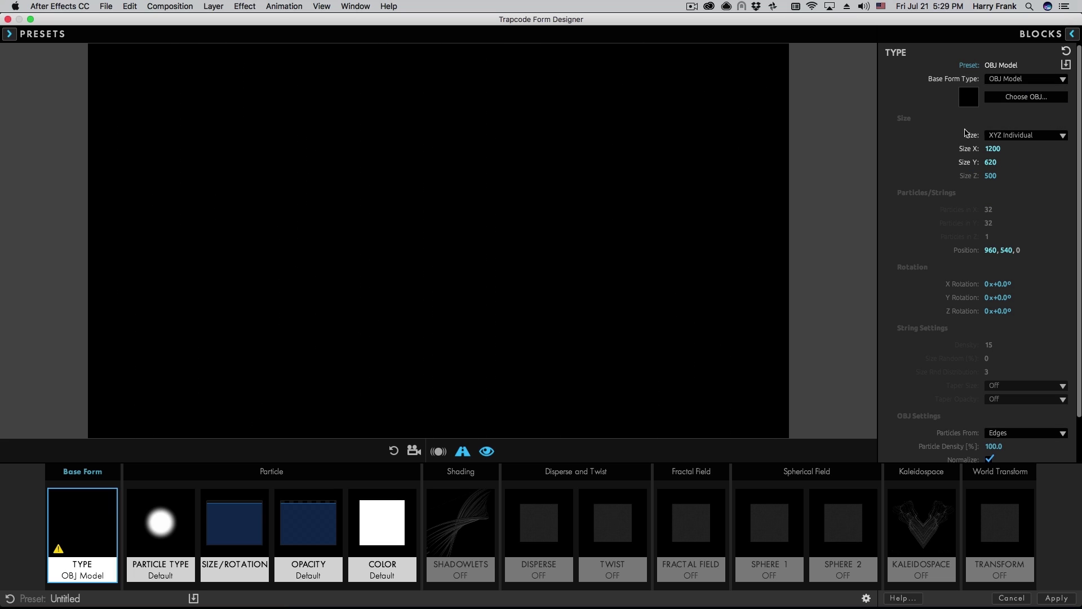
left_click(1026, 97)
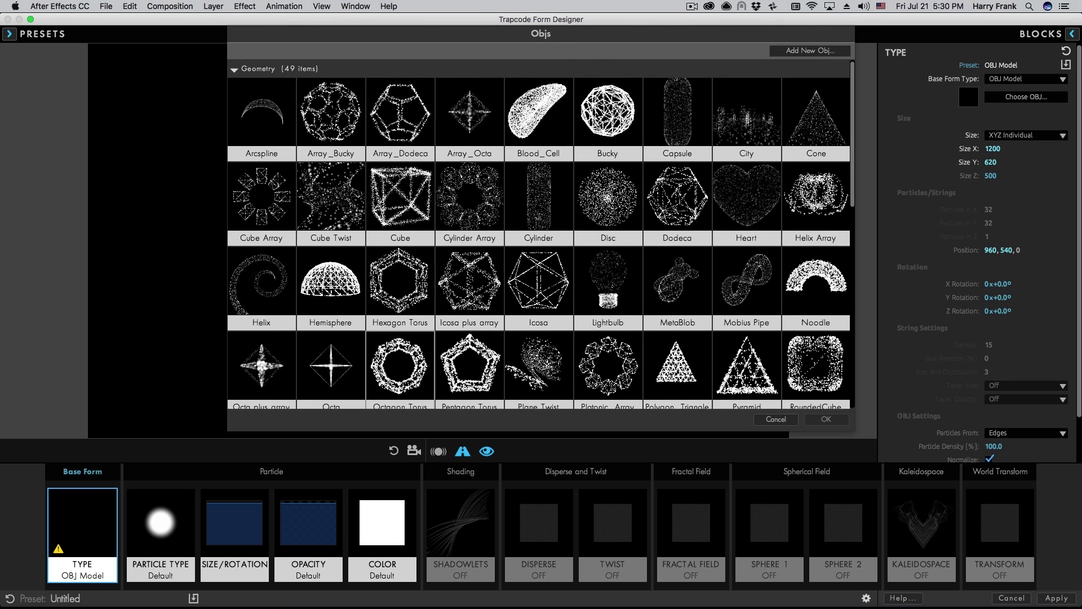
left_click(402, 363)
double_click(401, 363)
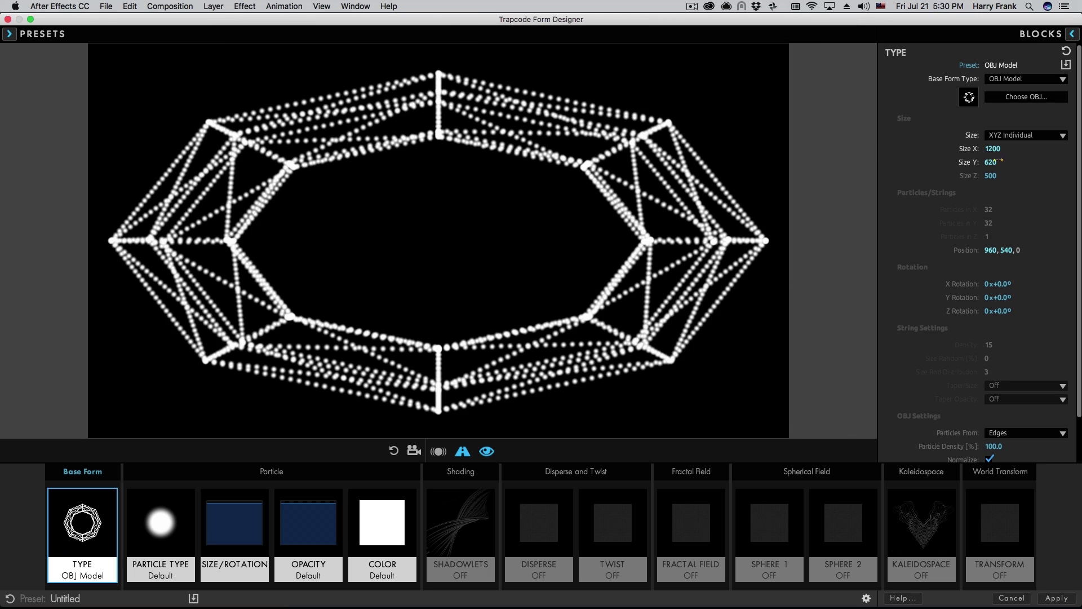
mouse_move(993, 148)
left_mouse_down()
mouse_move(959, 148)
mouse_move(1009, 162)
left_mouse_up()
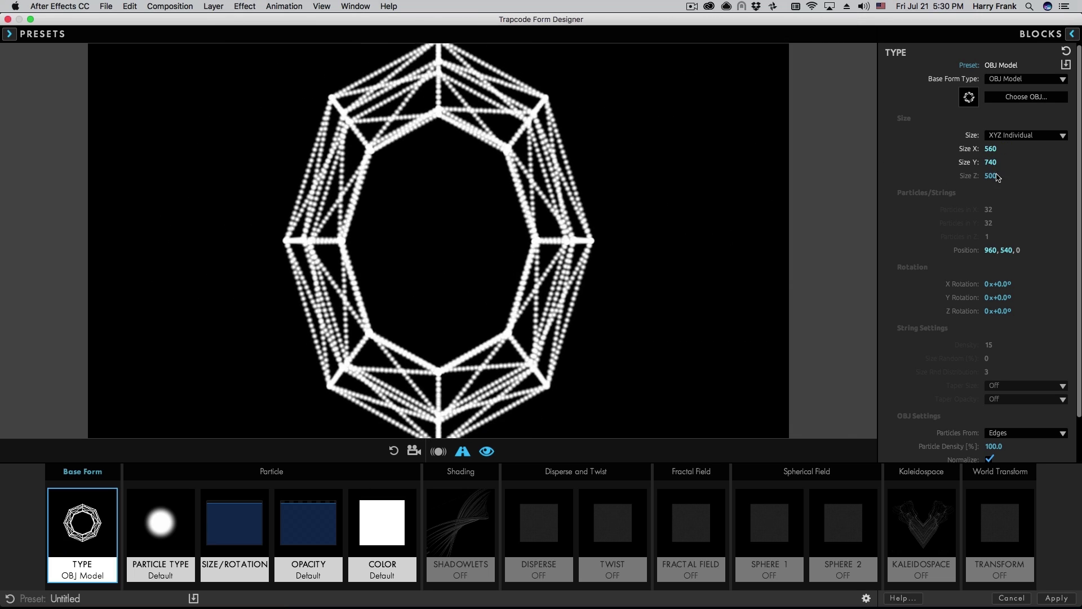
Swap in a ring-shaped OBJ model and stretch Size Z to 5390.
left_click(1026, 96)
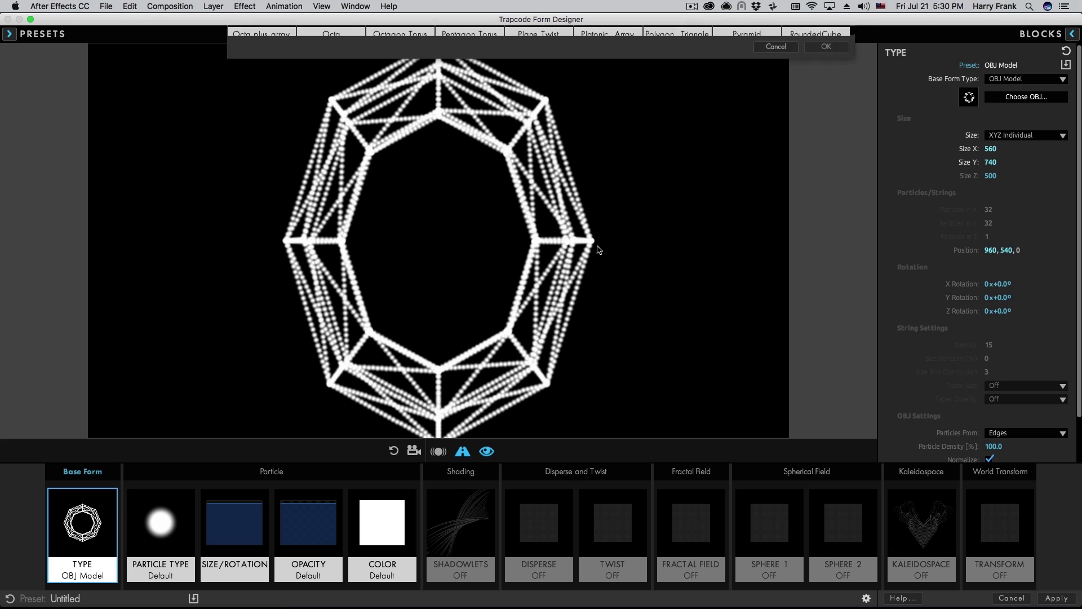
key("Escape")
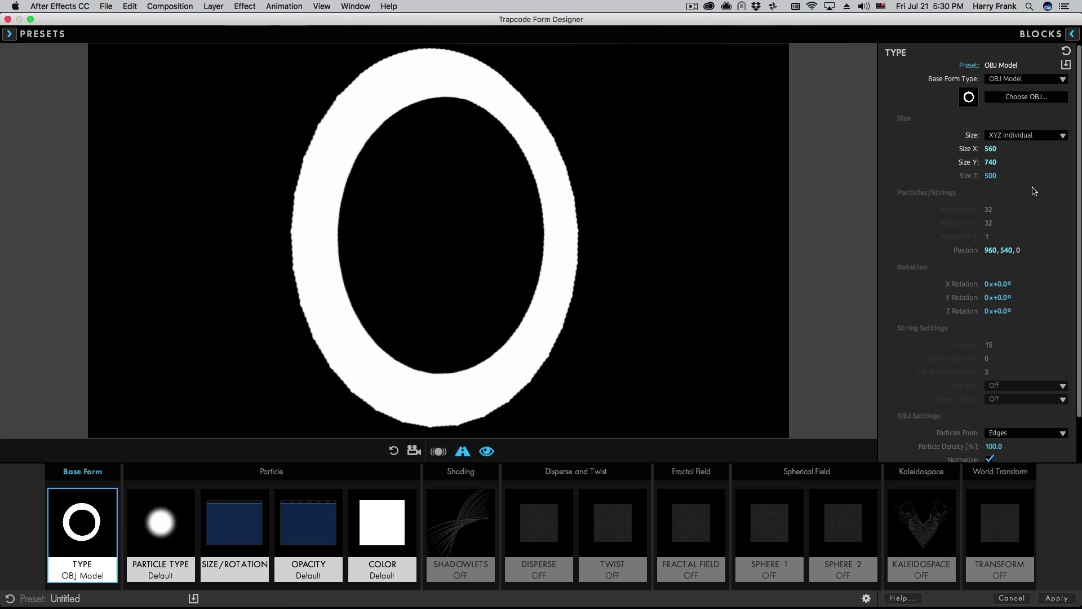
left_click_drag(990, 175, 970, 162)
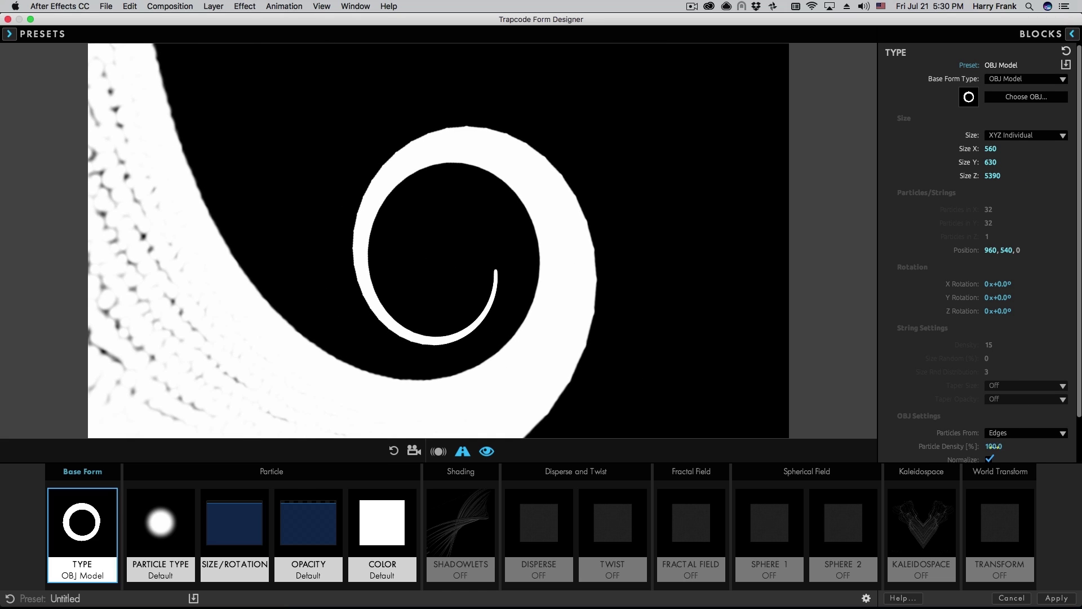
Return to Box - Grid and set Fractal Field Affect Opacity 115 and Flow Y 126.
left_click(1002, 433)
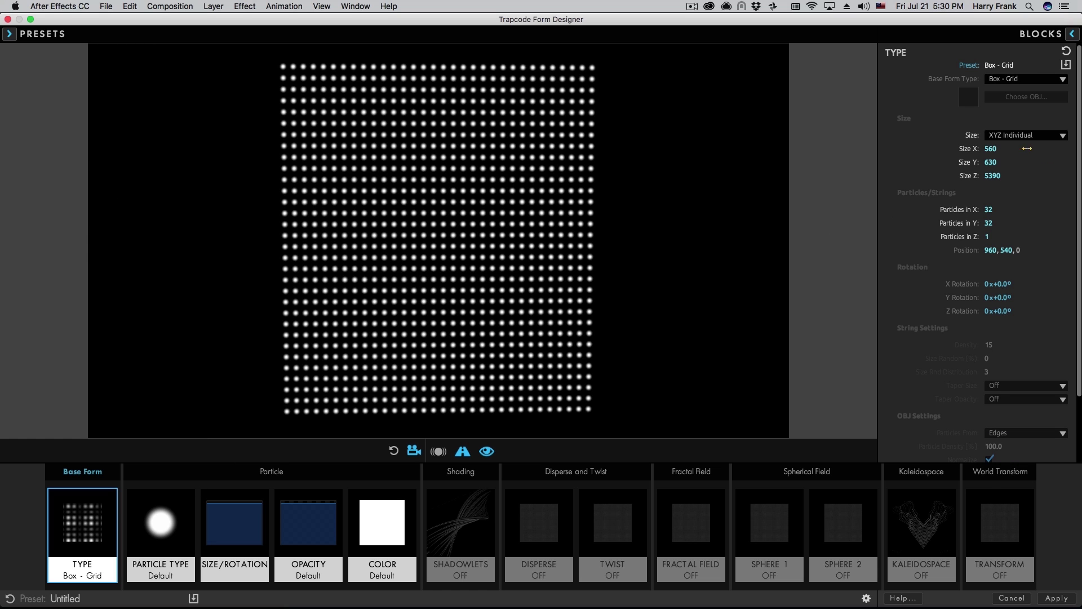
left_click_drag(1026, 149, 835, 387)
left_click(684, 537)
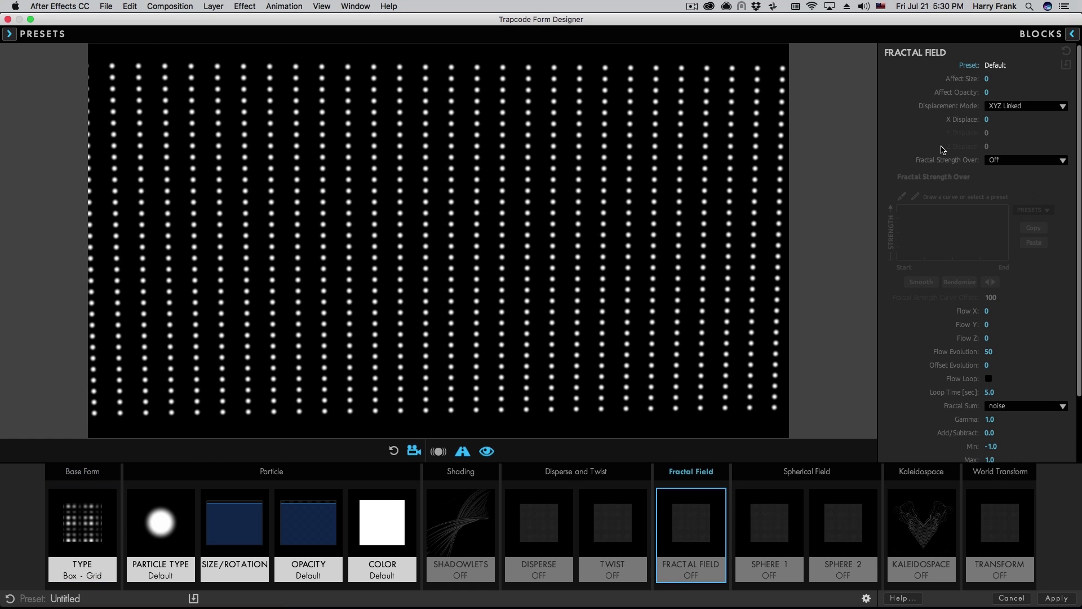
left_click_drag(987, 92, 991, 92)
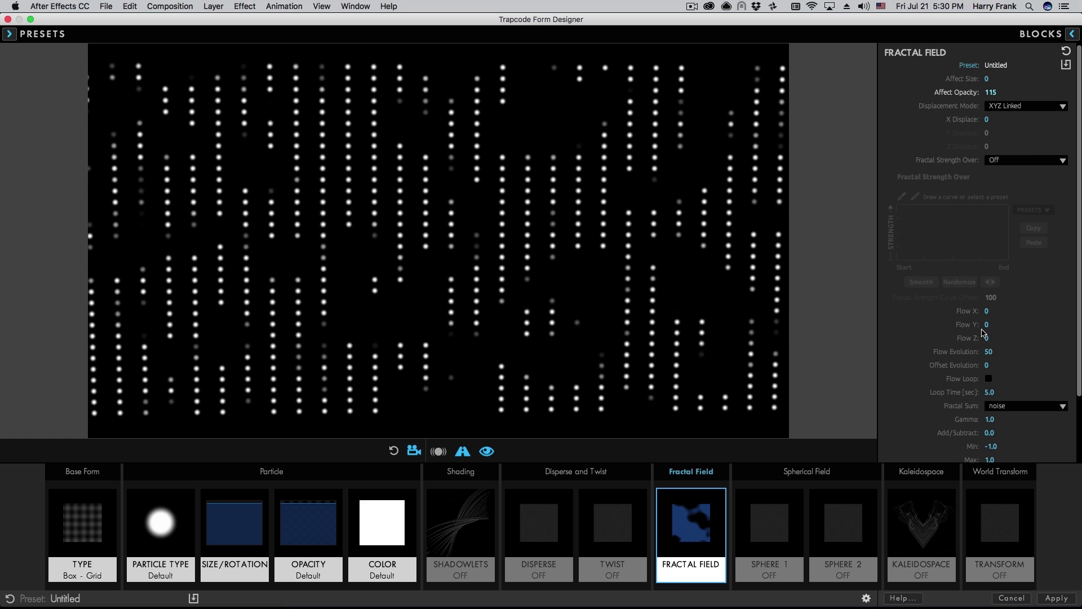
left_click_drag(987, 324, 1014, 324)
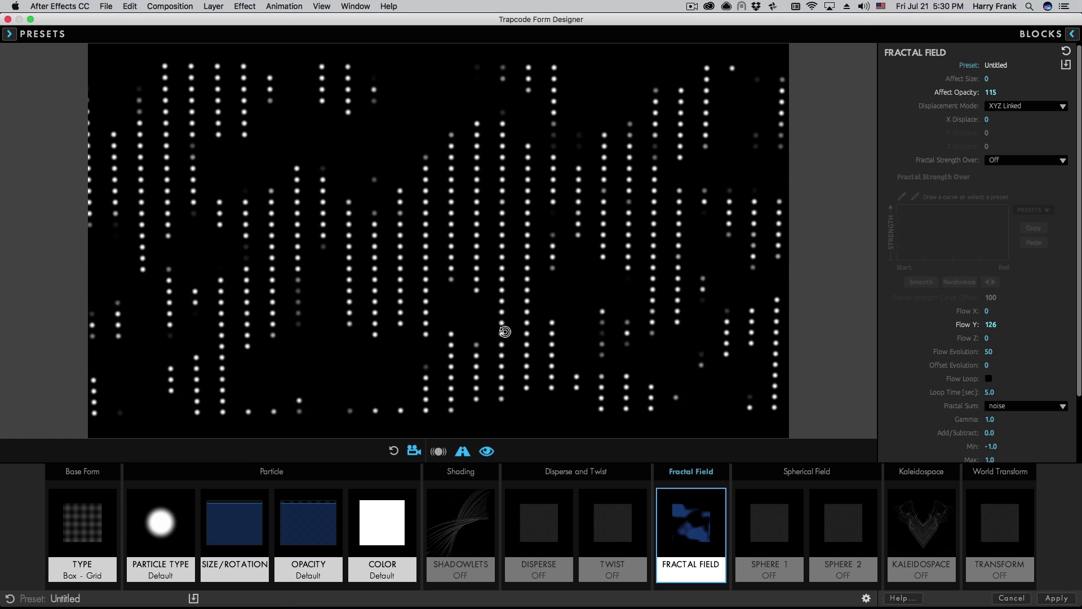
left_click(394, 451)
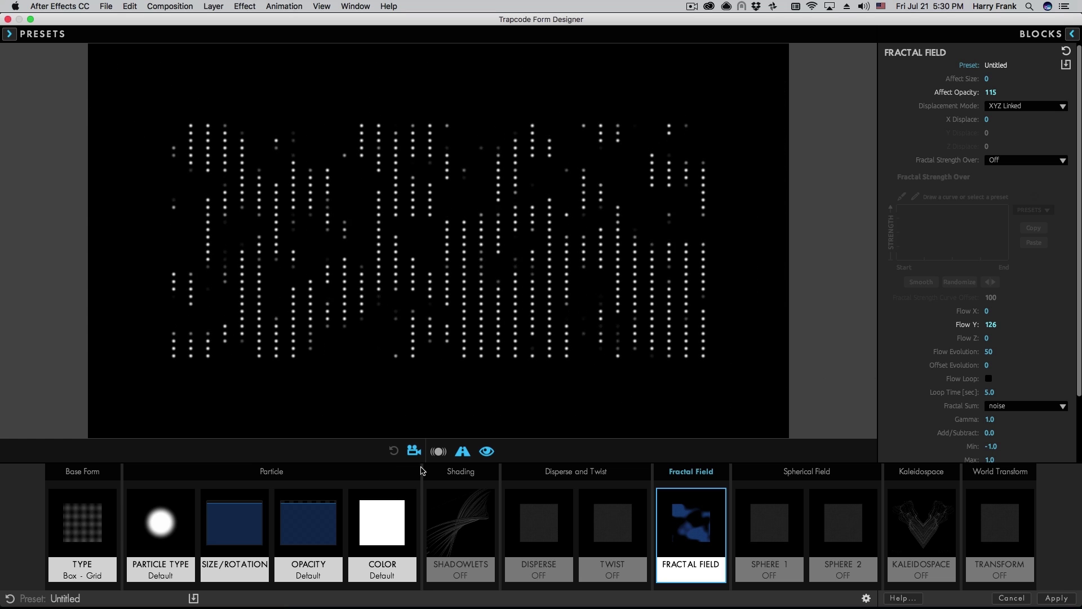
Resize the base form grid to 2210 wide by 1280 tall.
left_click(82, 522)
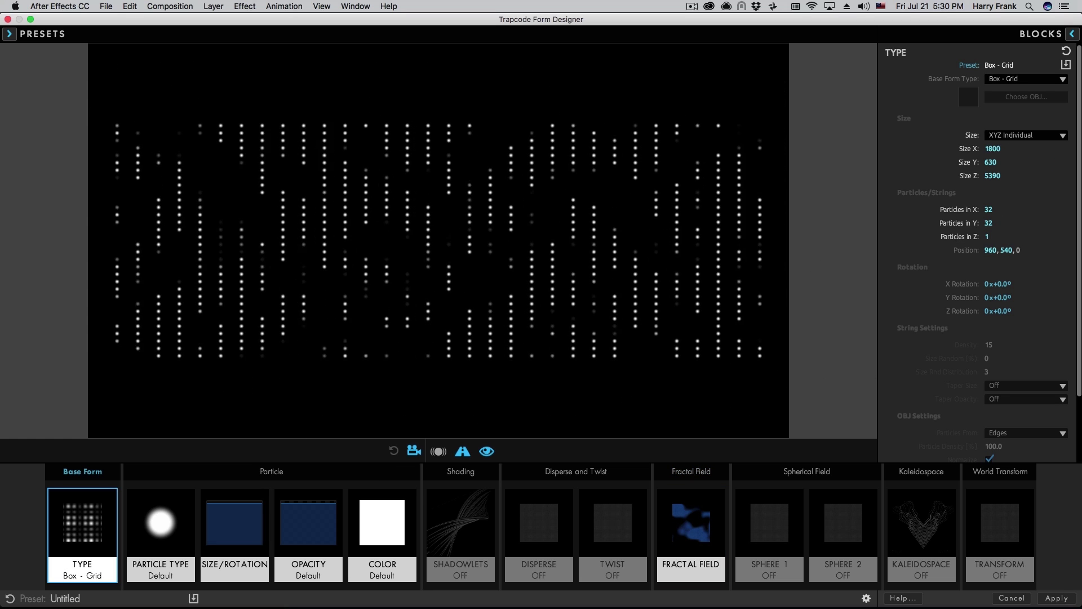
left_click_drag(992, 148, 1026, 148)
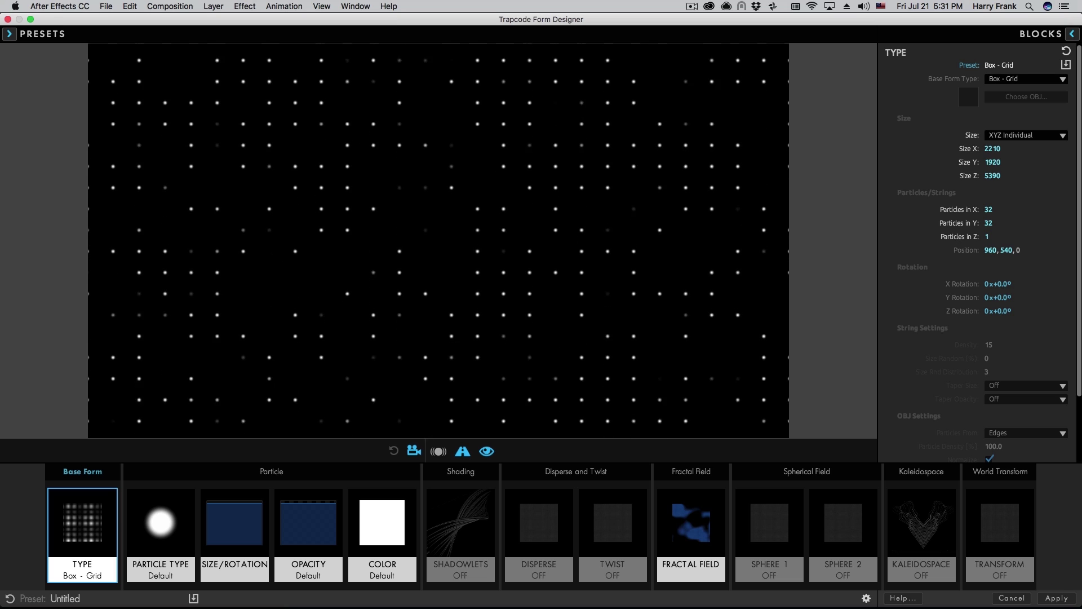
left_click_drag(993, 162, 978, 161)
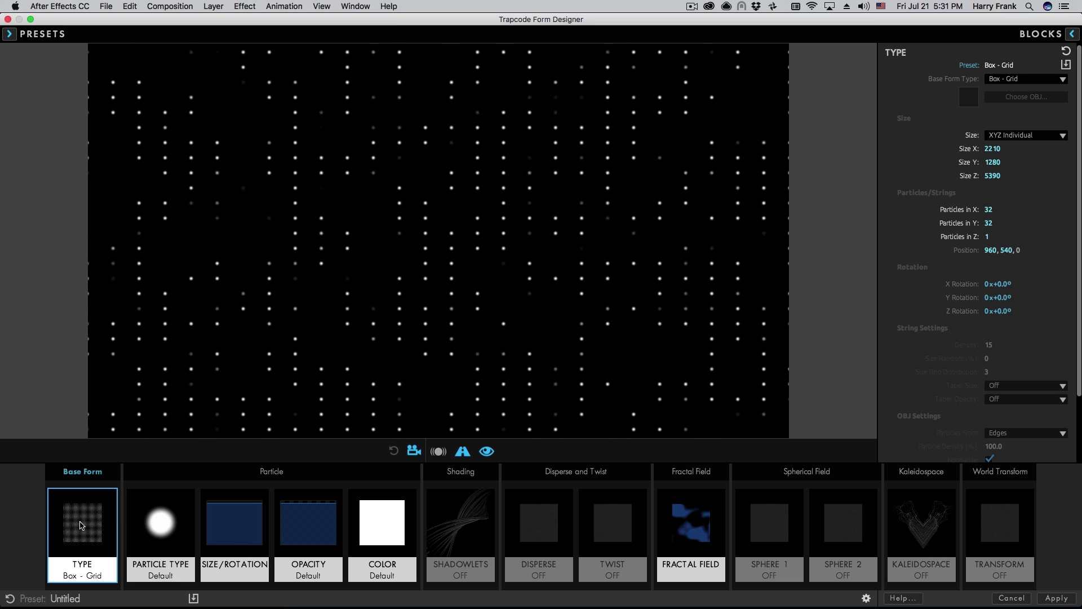
Set the Particle Type to Sprite Colorize.
key("Right")
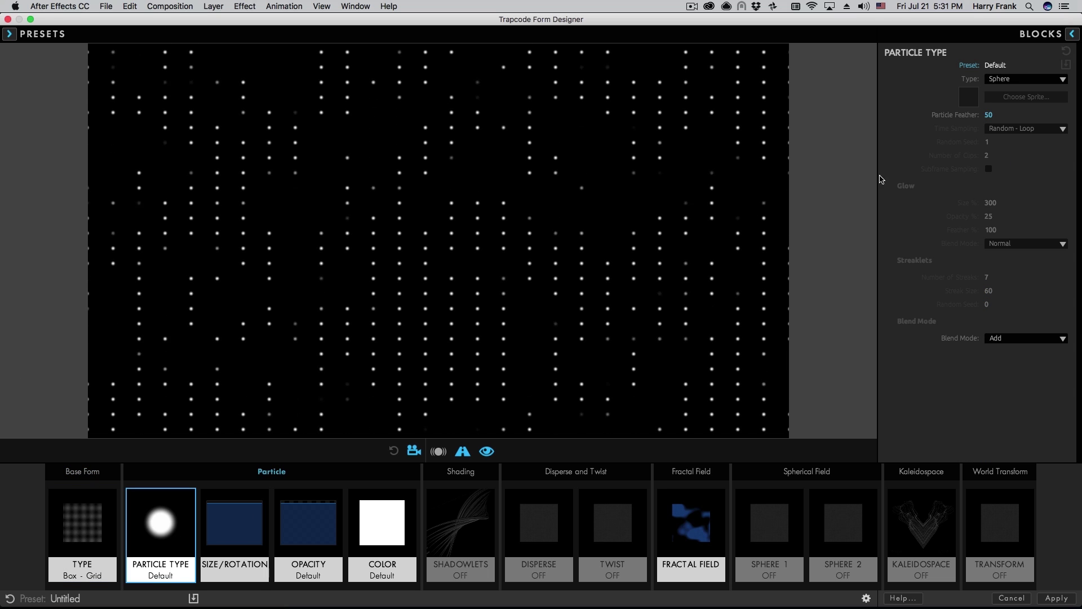
left_click(1003, 79)
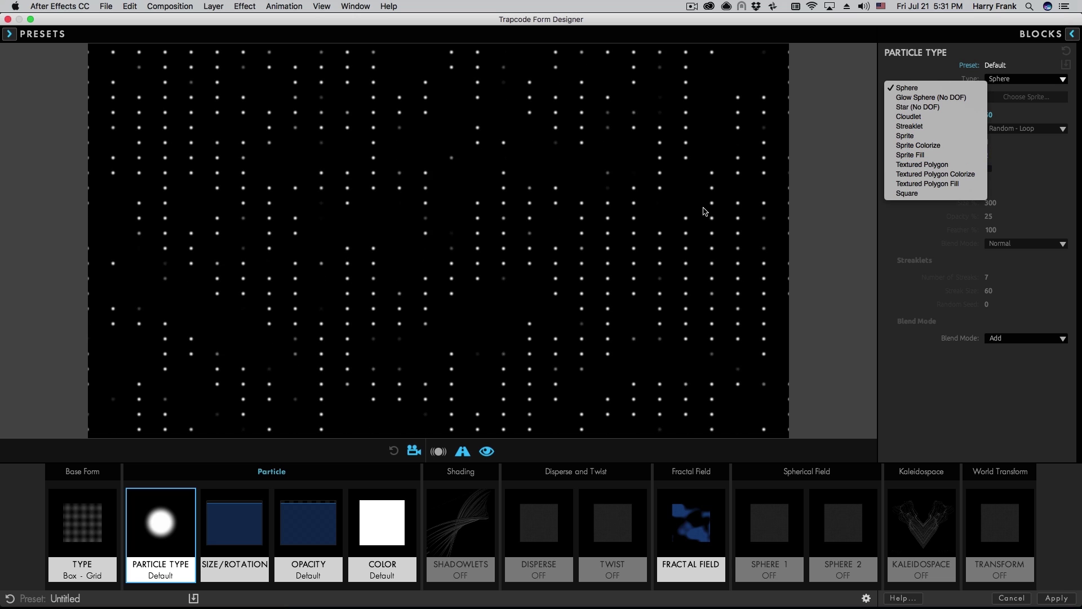
left_click(749, 206)
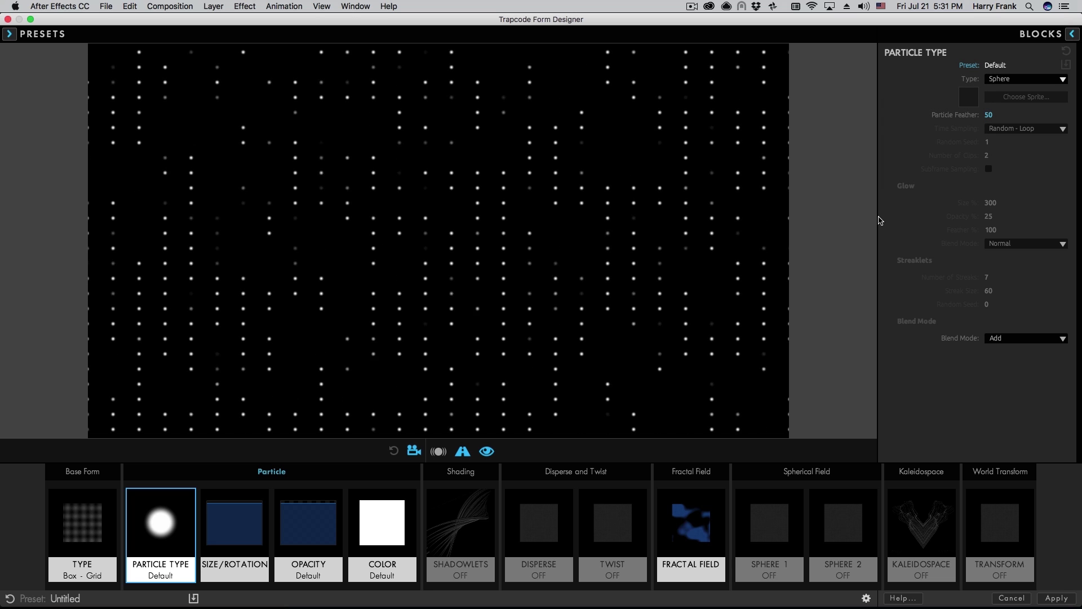
left_click(1008, 79)
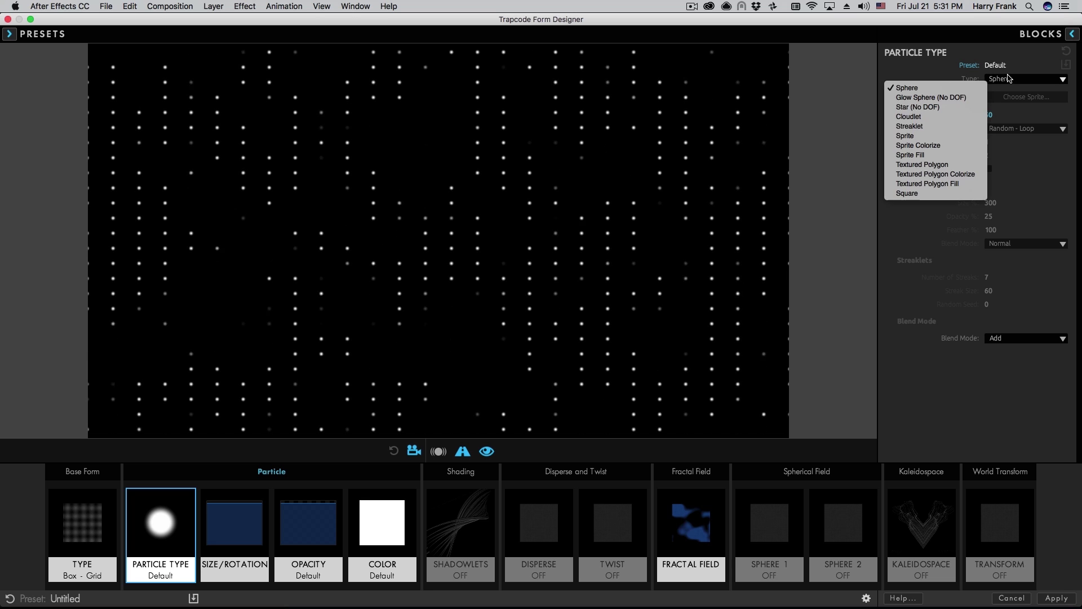
left_click(927, 145)
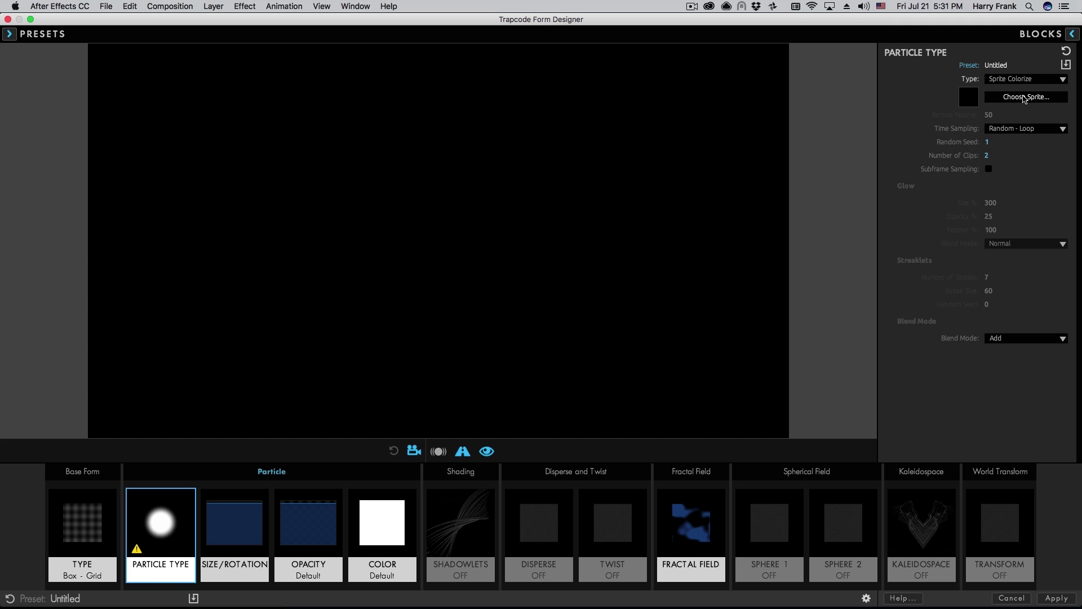
Choose the Chevron Basic sprite for the particles.
left_click(1020, 98)
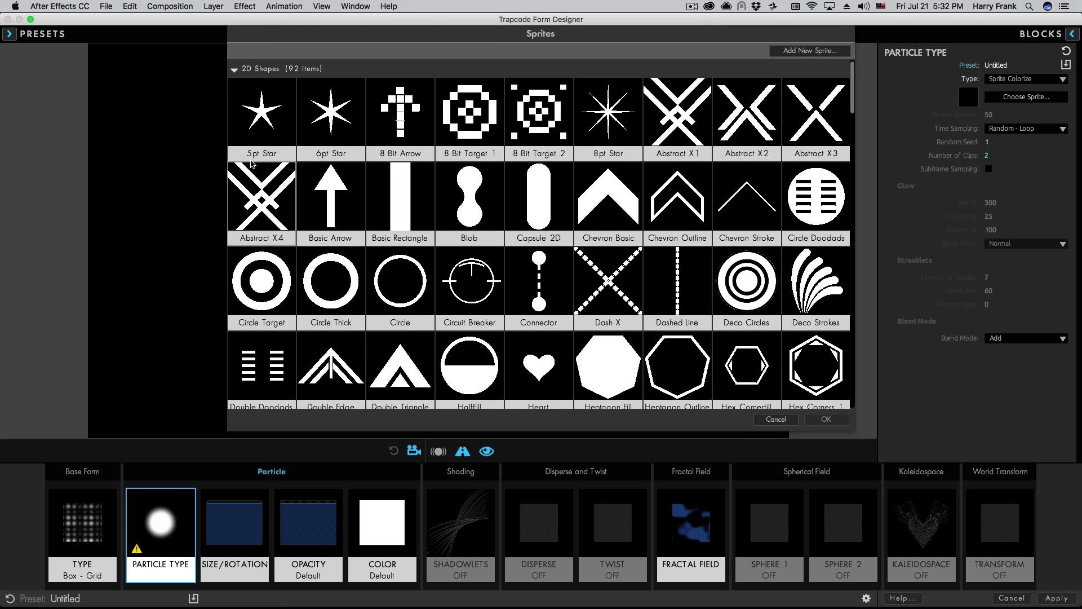
left_click(234, 68)
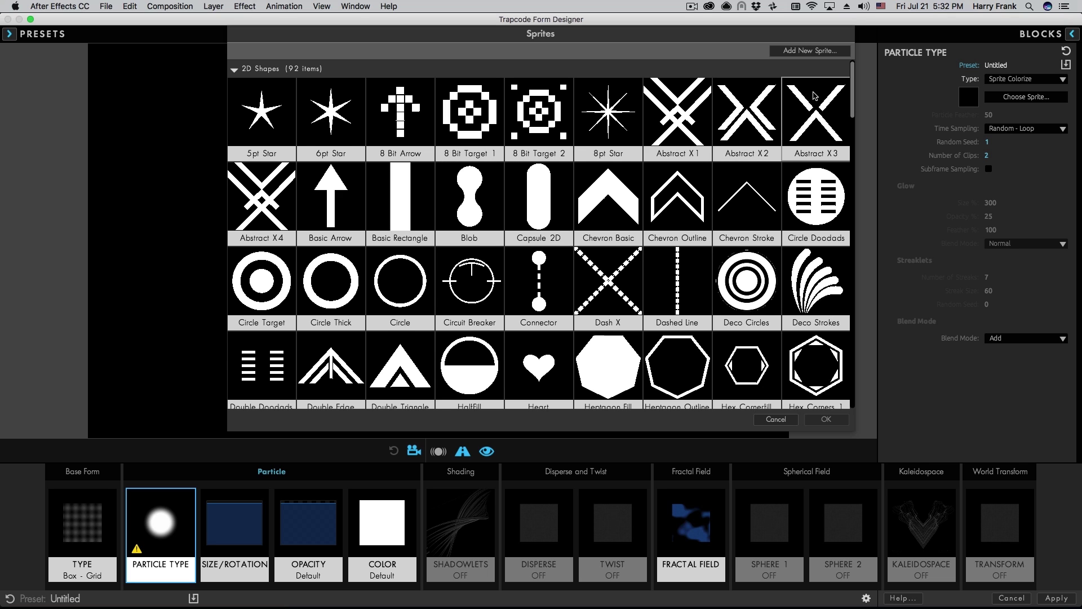
left_click(614, 209)
double_click(613, 210)
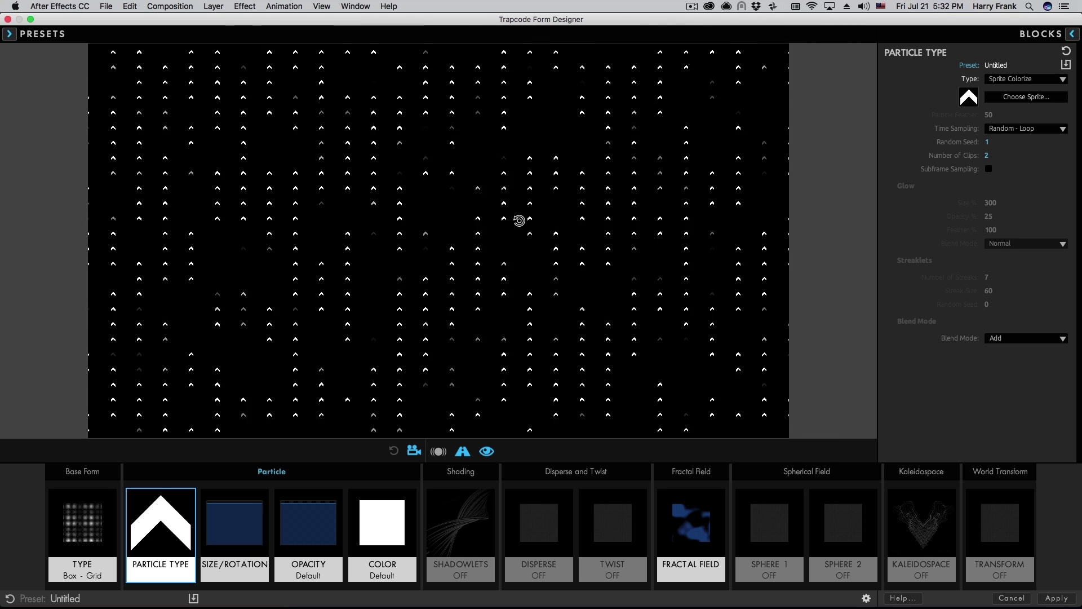
Set the chevron particles' Rotate Z to 180° in the Size/Rotation block.
left_click(246, 522)
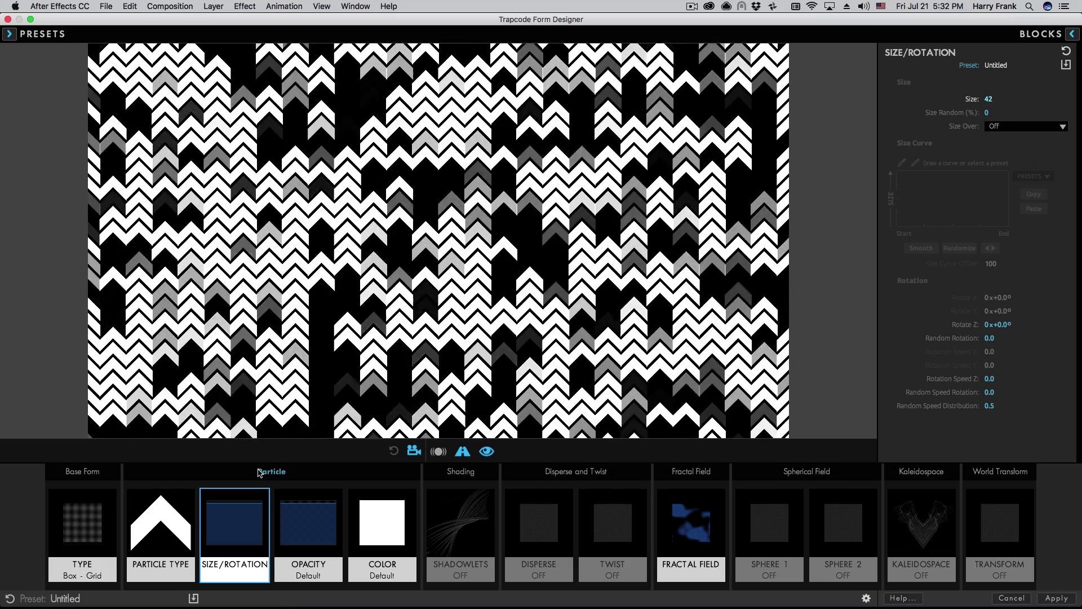
left_click(1005, 325)
type("180")
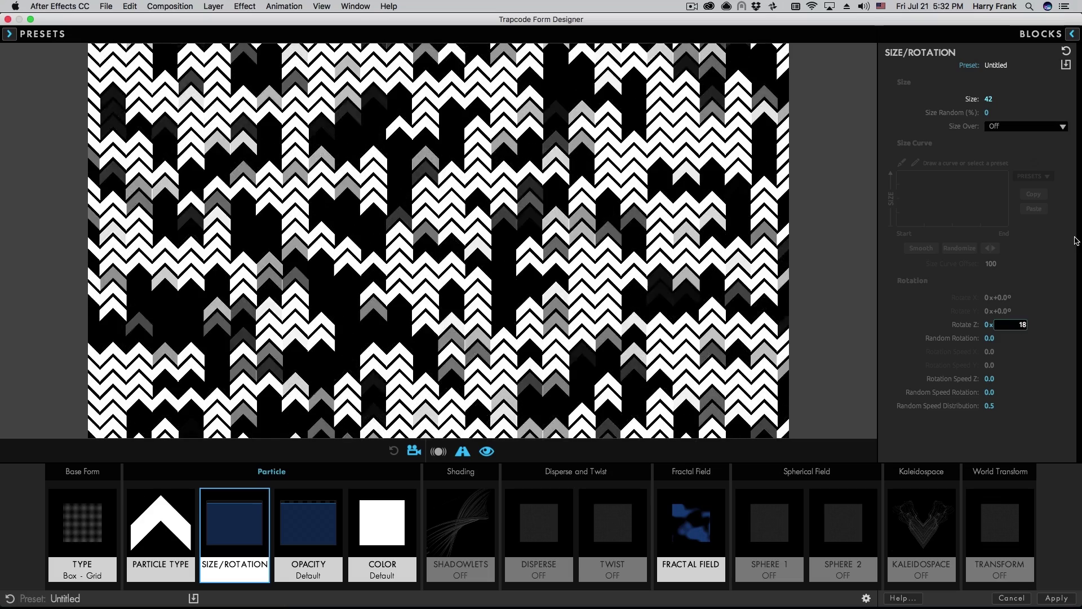
key("Return")
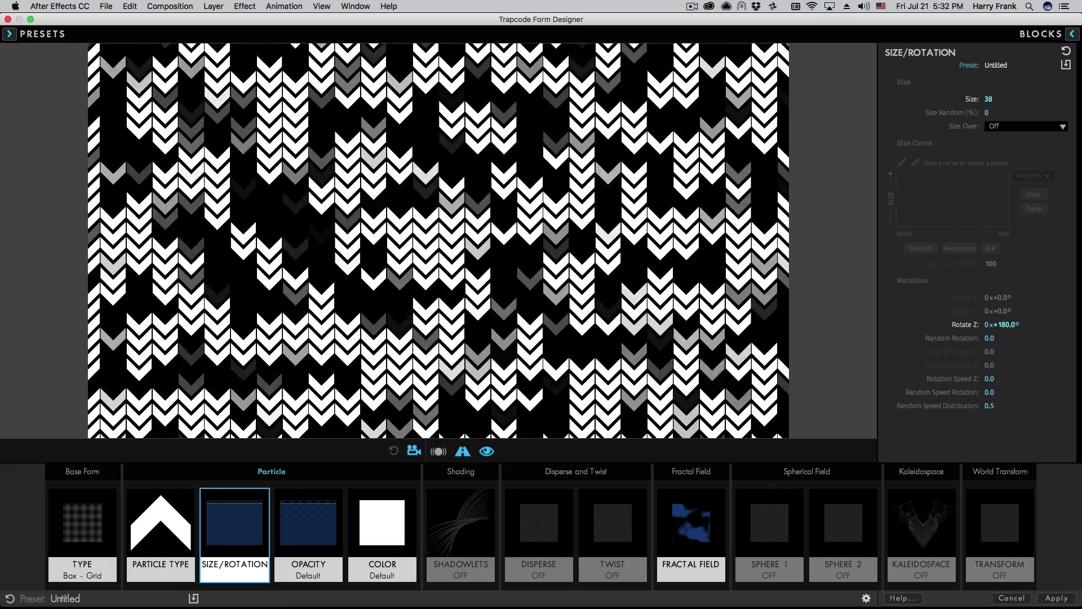
Set Color Over to Y with the cyan-blue ramp preset, then apply the design to Form.
left_click(389, 519)
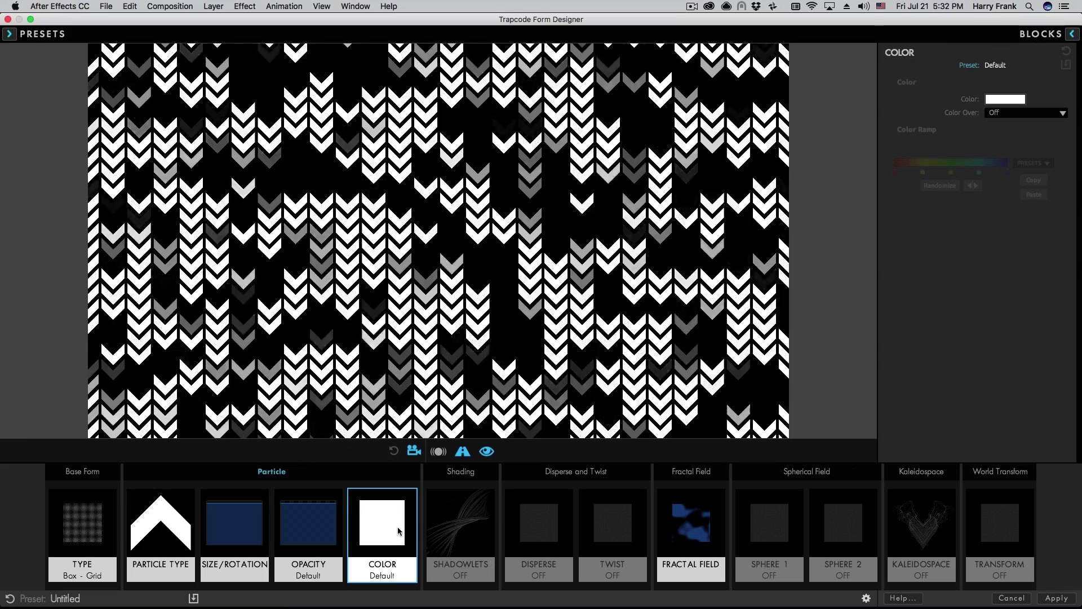
left_click(1009, 113)
left_click(1002, 141)
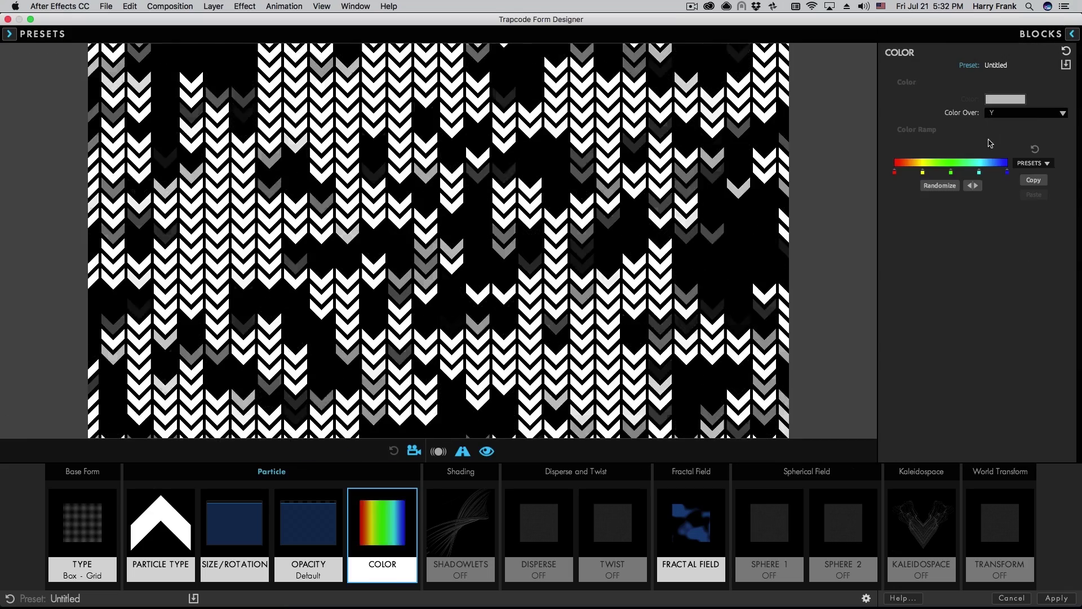
left_click(1027, 164)
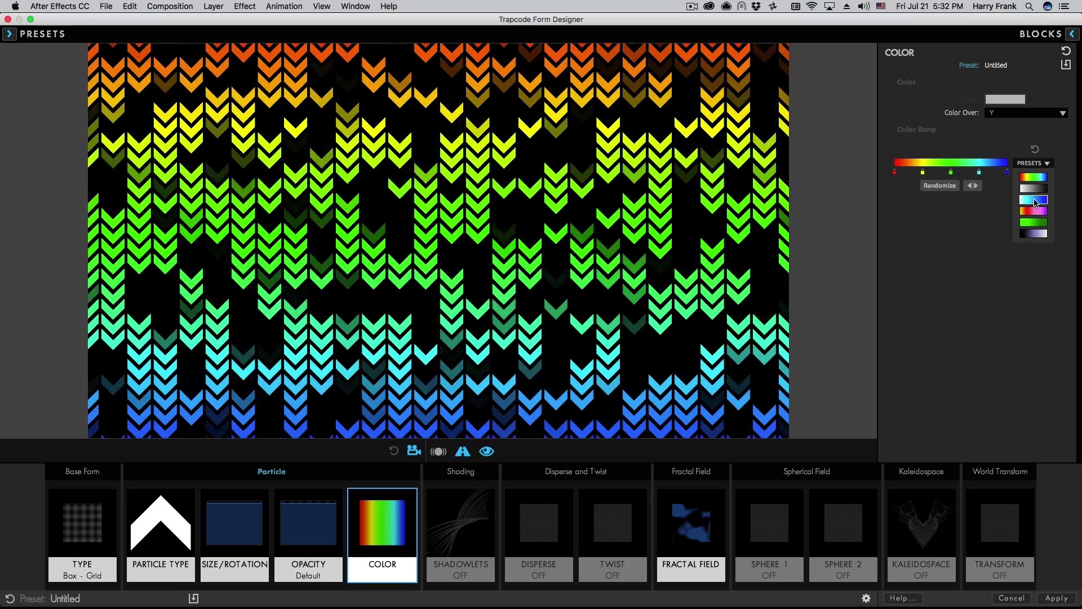
left_click(1036, 204)
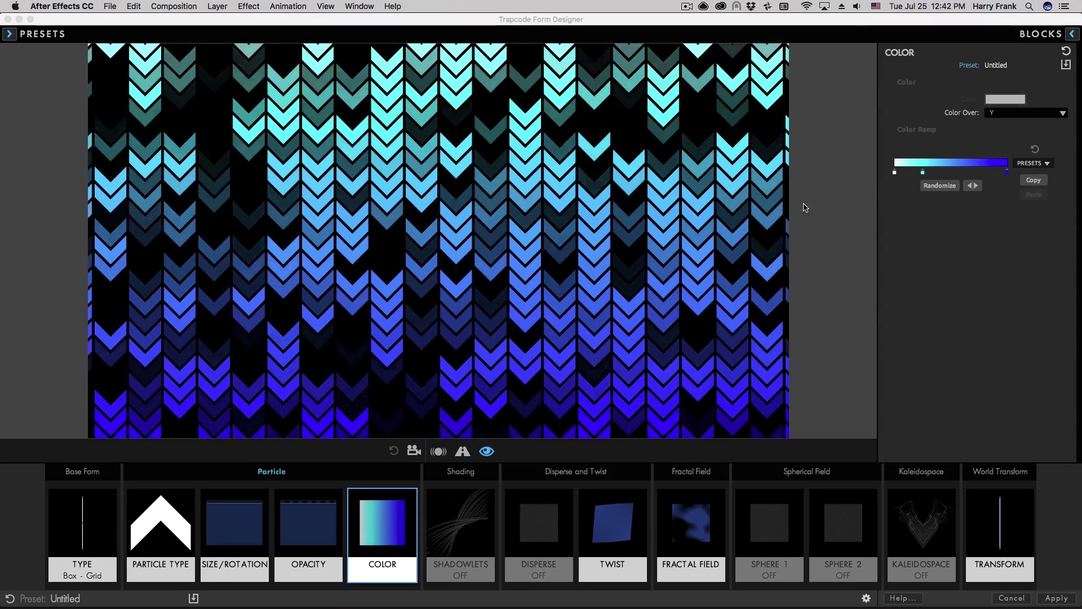
left_click(504, 24)
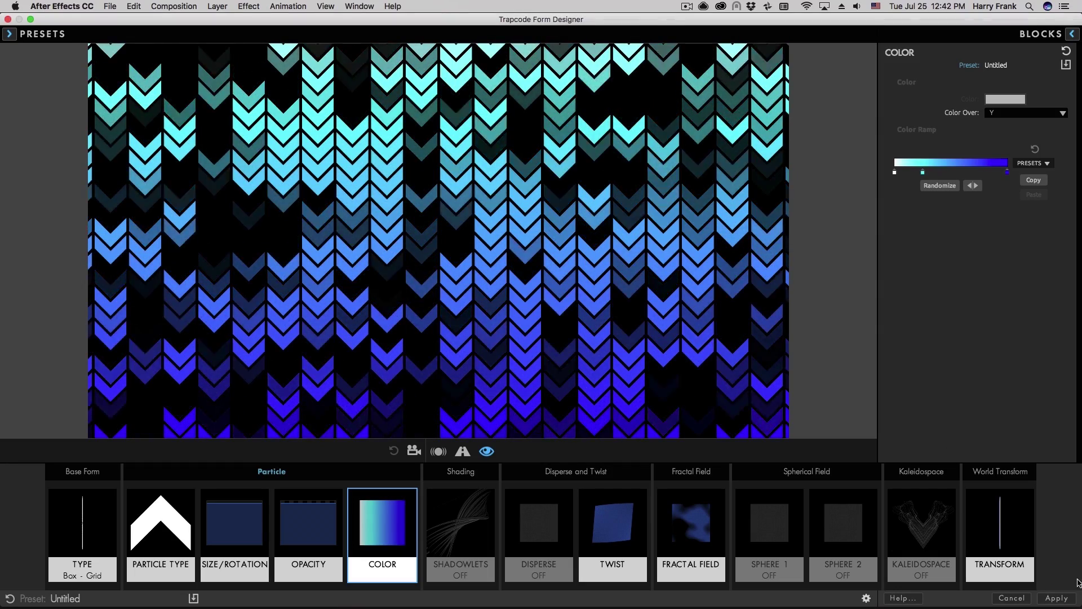
left_click(1055, 599)
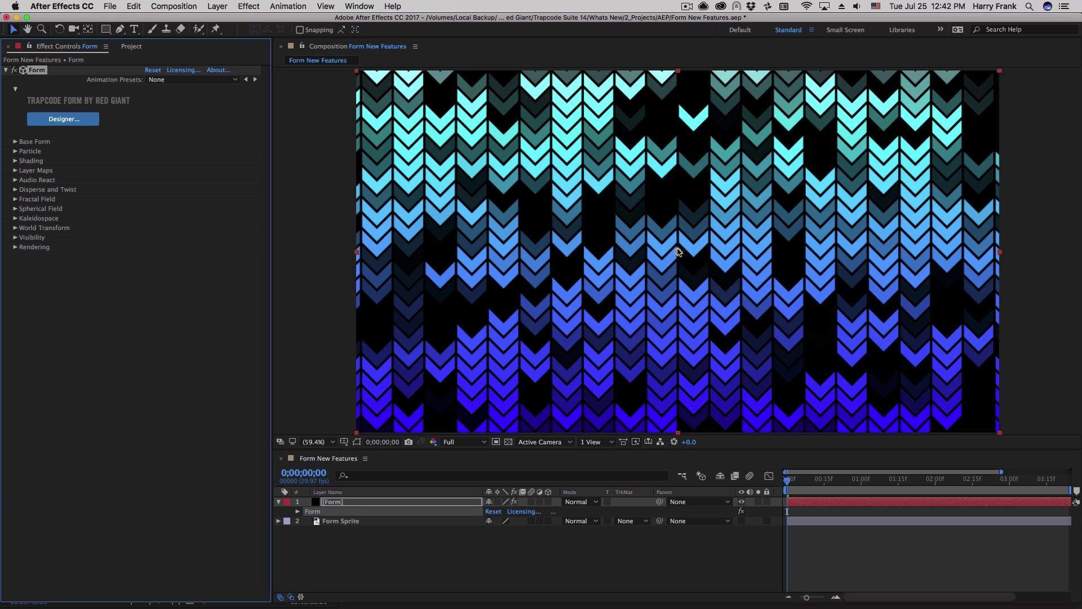
Keep Sprite Colorize as the particle type and swap the sprite for Abstract X4.
left_click(15, 151)
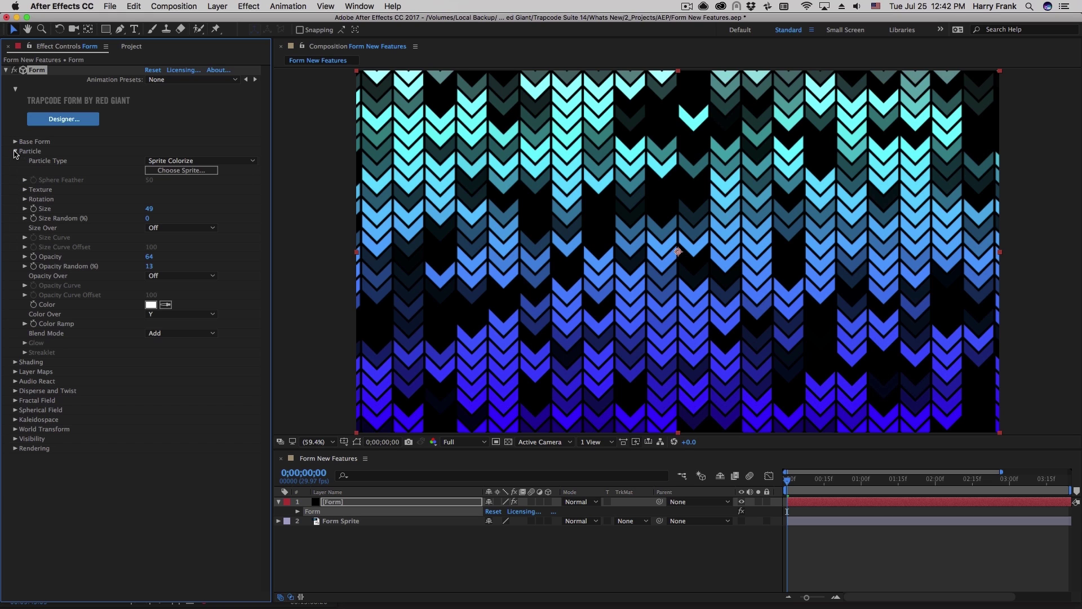
left_click(151, 162)
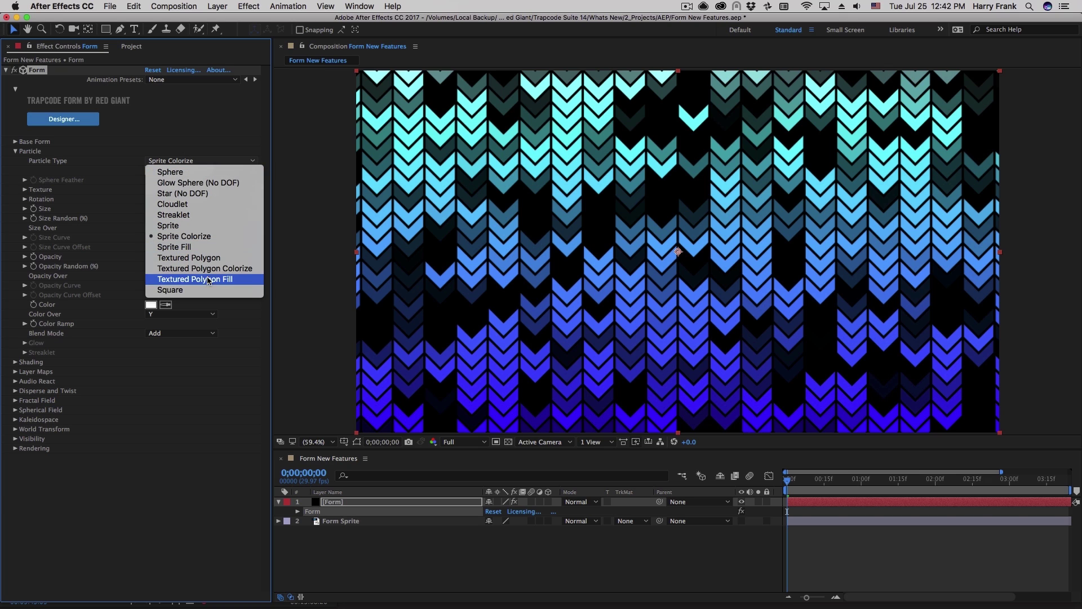
left_click(113, 274)
left_click(181, 170)
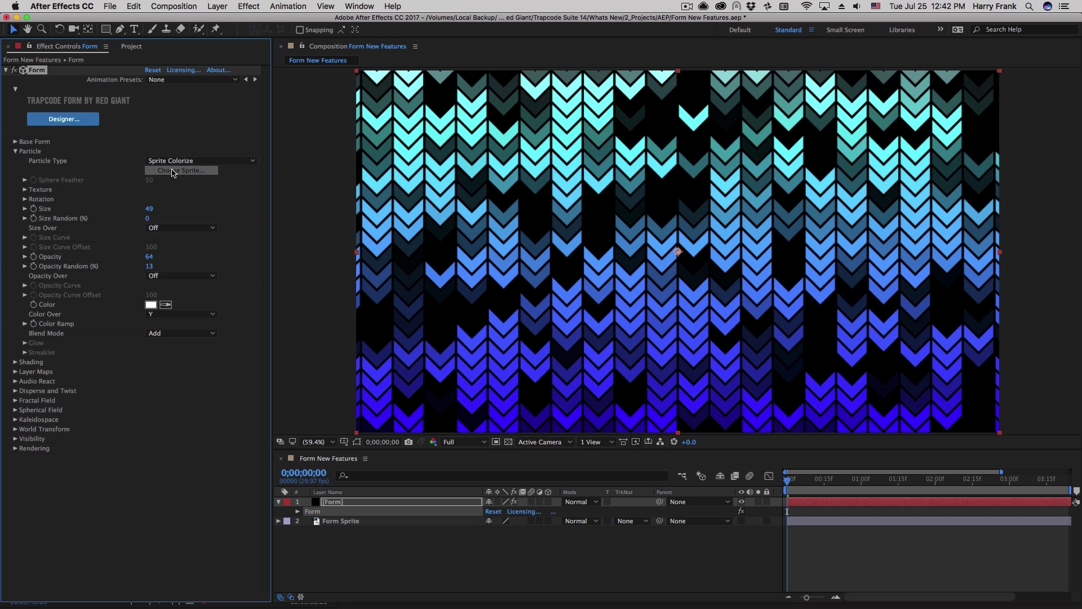
left_click_drag(716, 128, 715, 141)
double_click(664, 173)
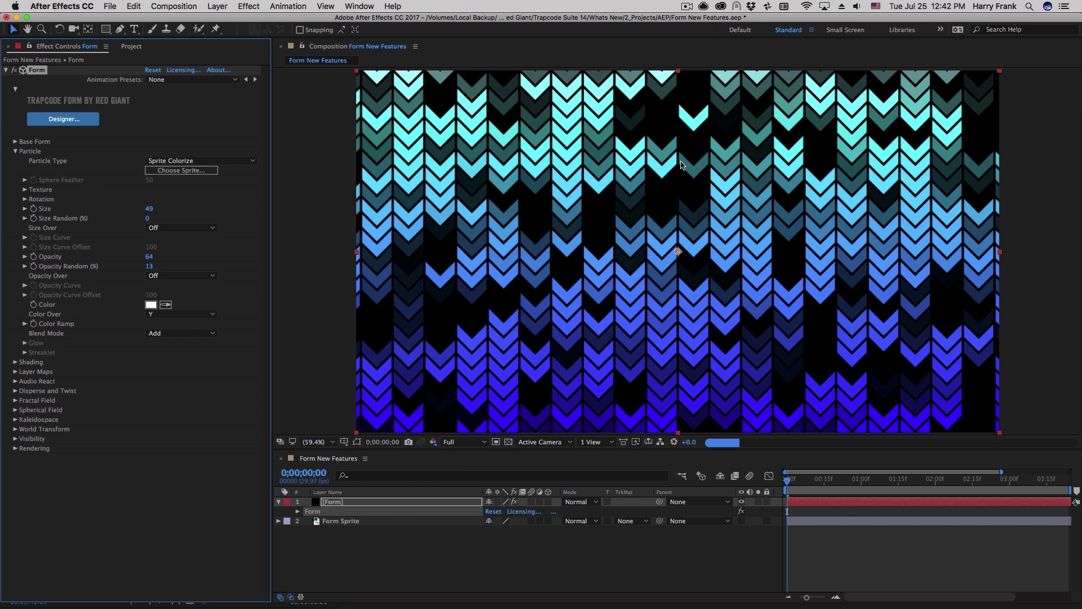
Set Base Form to OBJ Model and load the Sine_wav model as its source.
left_click(15, 151)
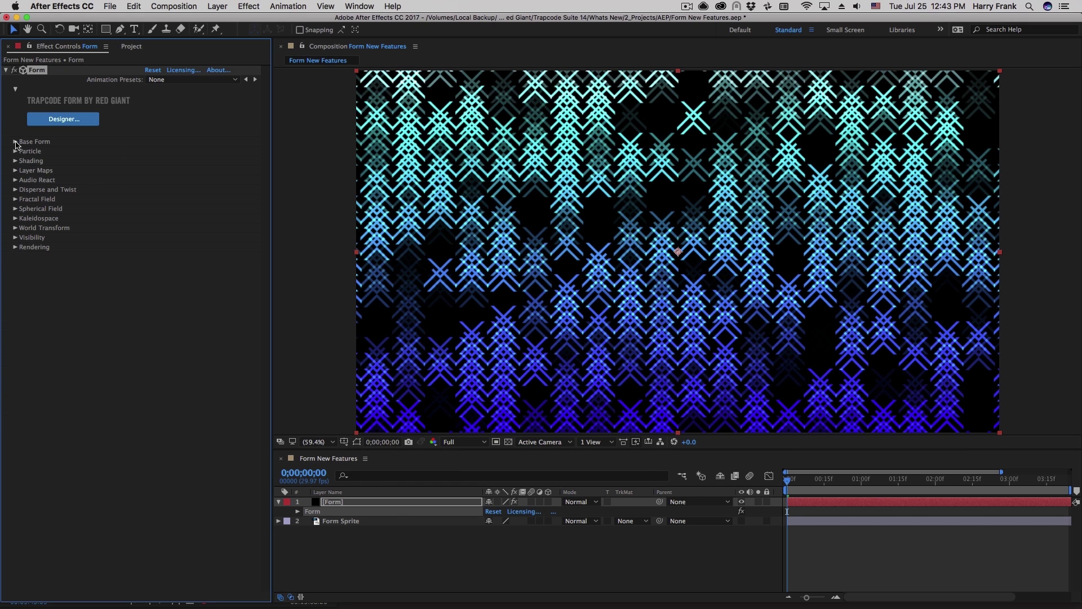
left_click(16, 142)
left_click(171, 151)
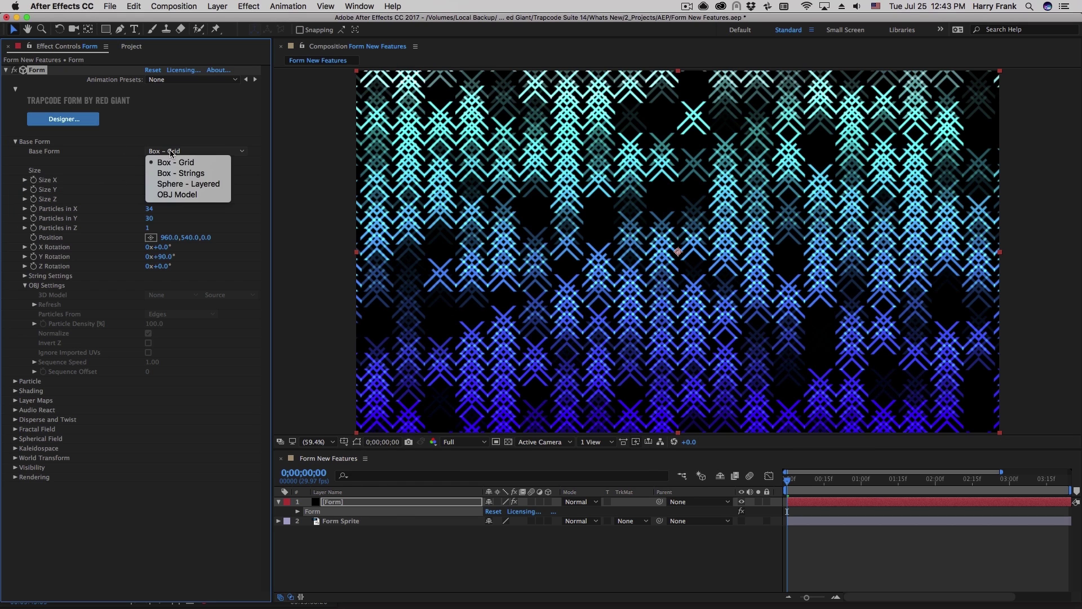
left_click(178, 194)
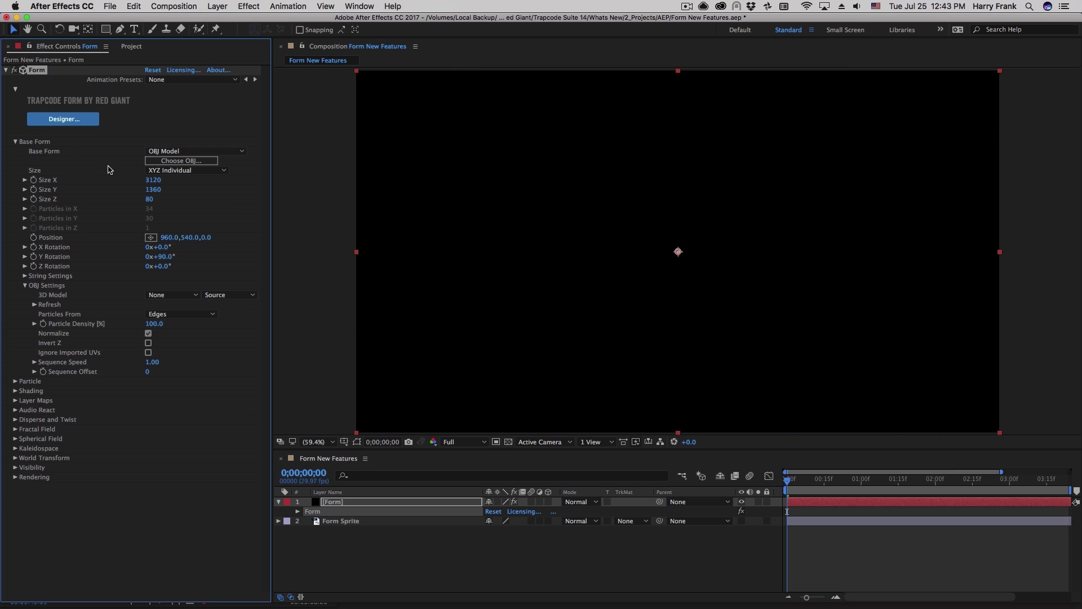
left_click(153, 162)
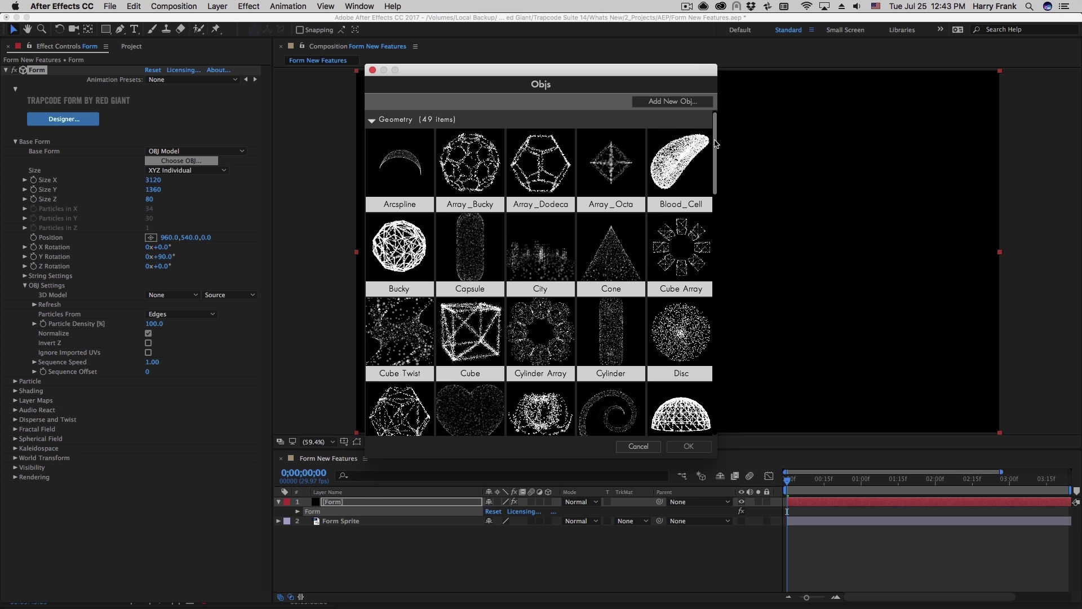
left_click_drag(716, 143, 696, 253)
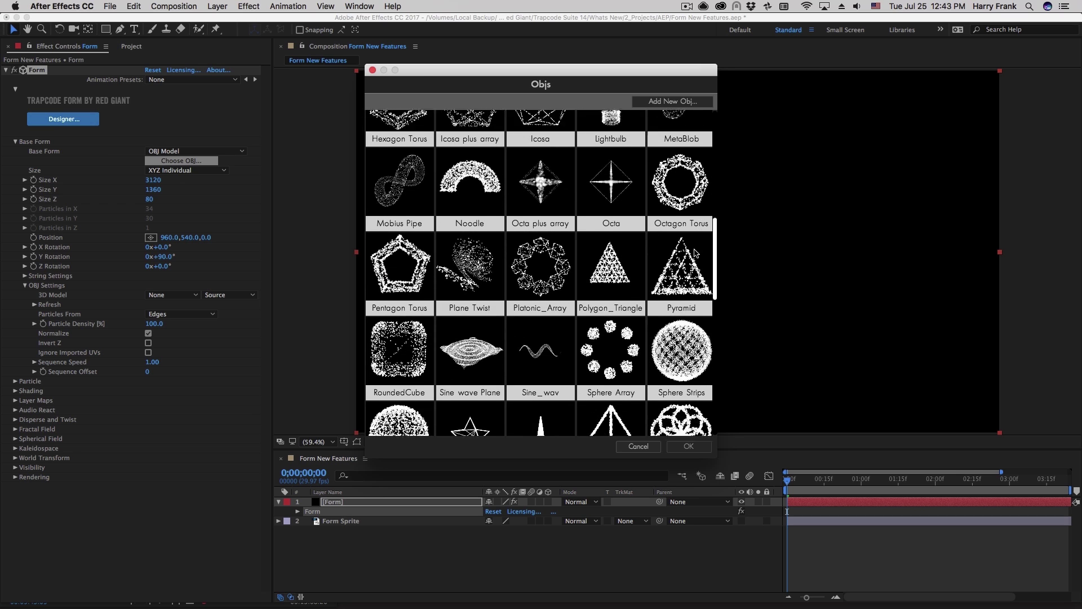
scroll(696, 253, "down", 4)
left_click(539, 231)
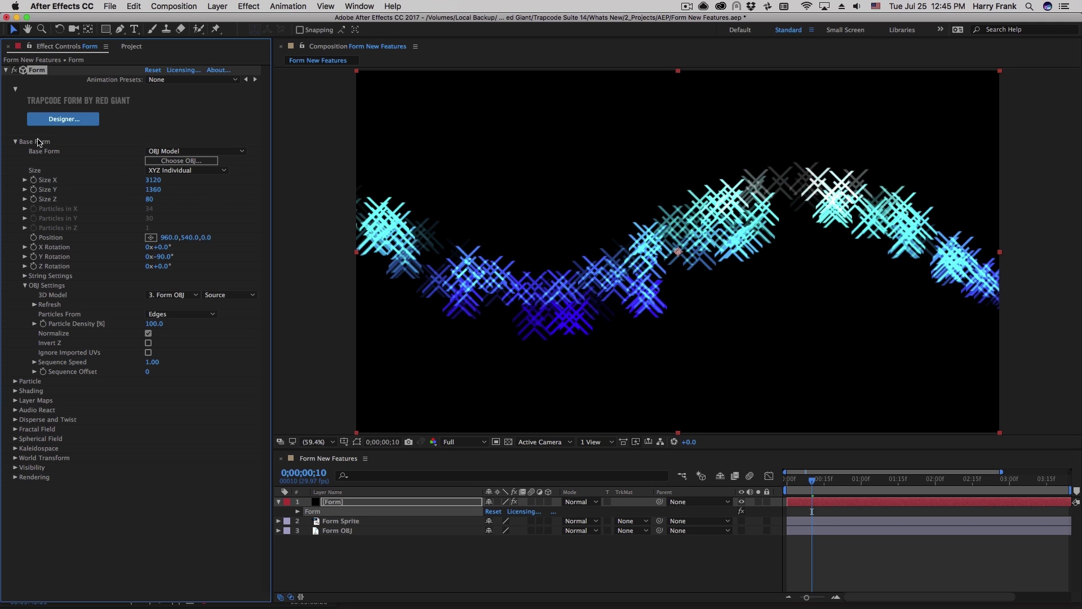
left_click(14, 142)
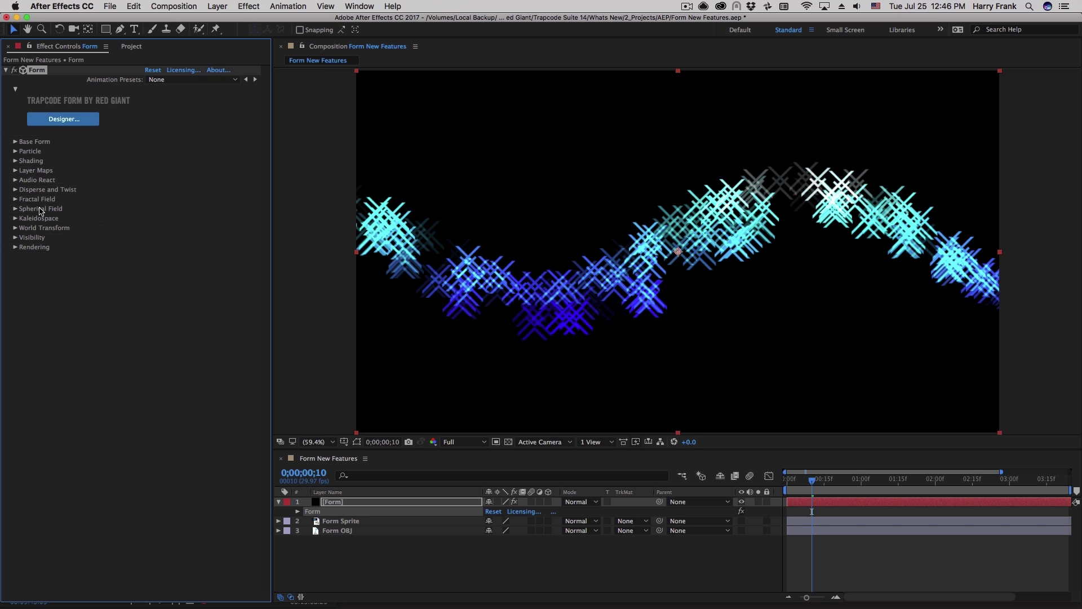
Check the Fractal Field and Disperse and Twist strength-over options, leaving both Off.
left_click(15, 200)
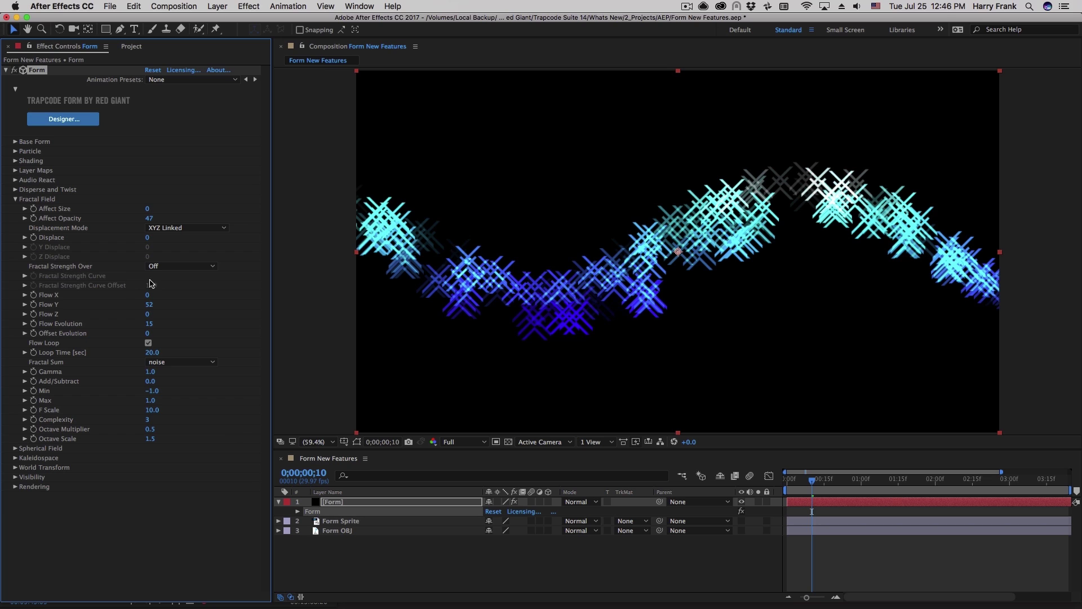
left_click(170, 268)
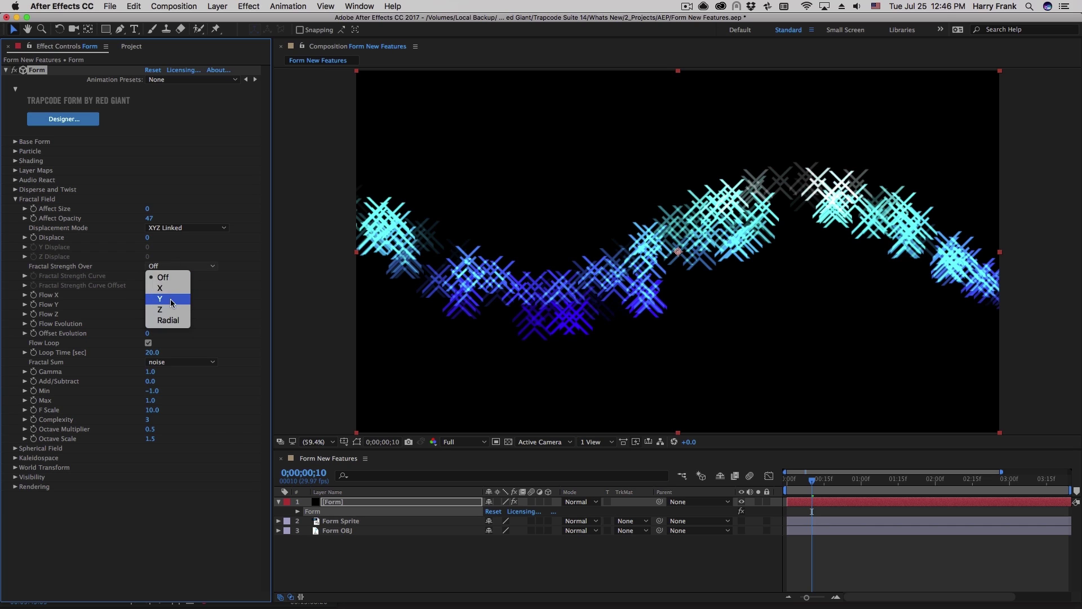
left_click(15, 198)
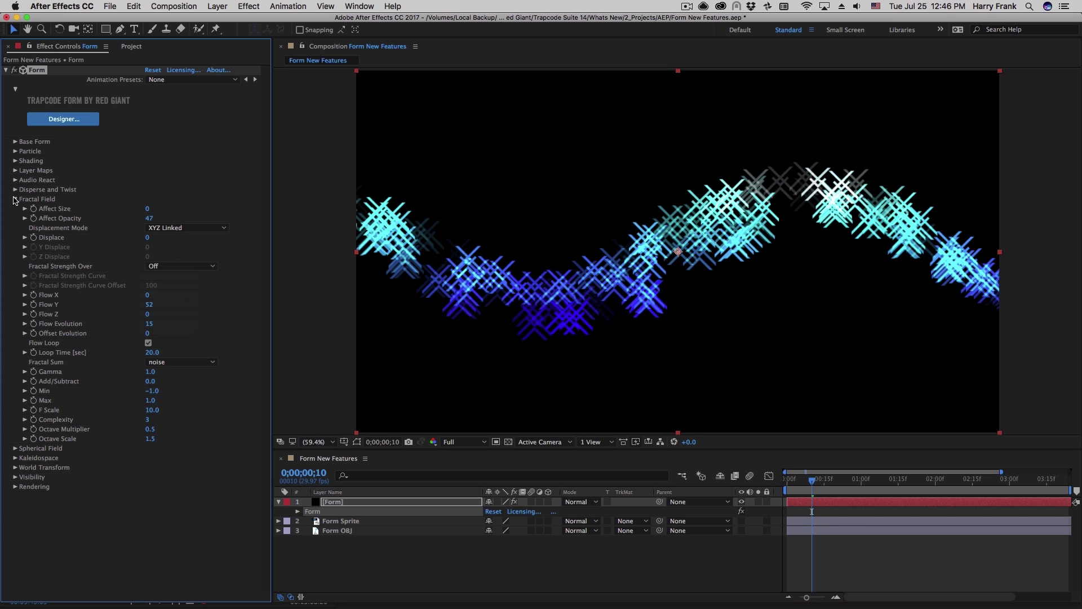
left_click(16, 199)
left_click(16, 189)
left_click(169, 209)
left_click(169, 213)
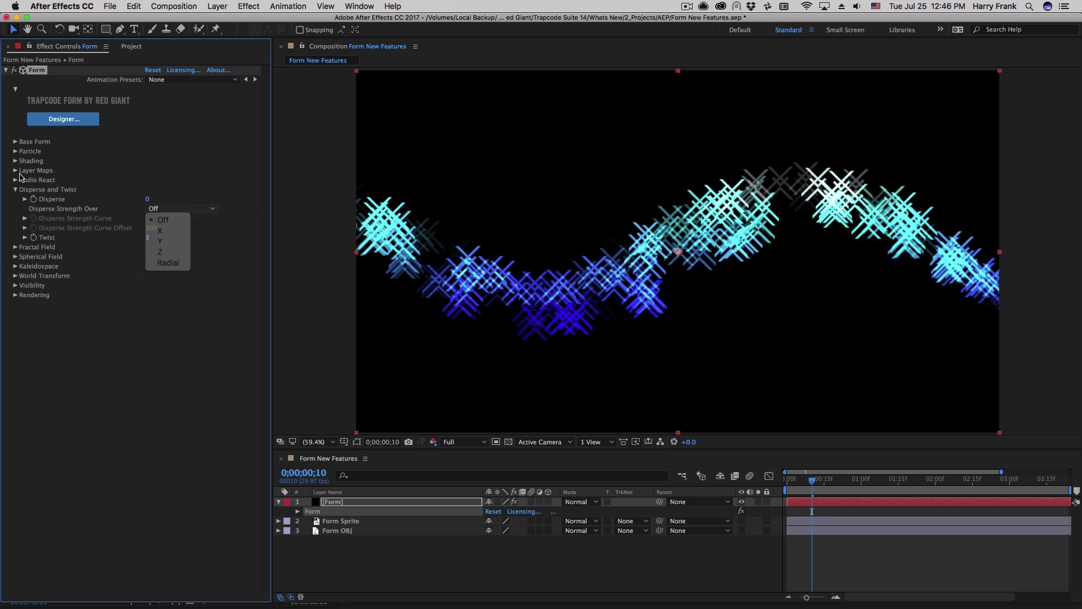
Leave Particle Size Over Off and reveal the Audio React settings.
left_click(15, 152)
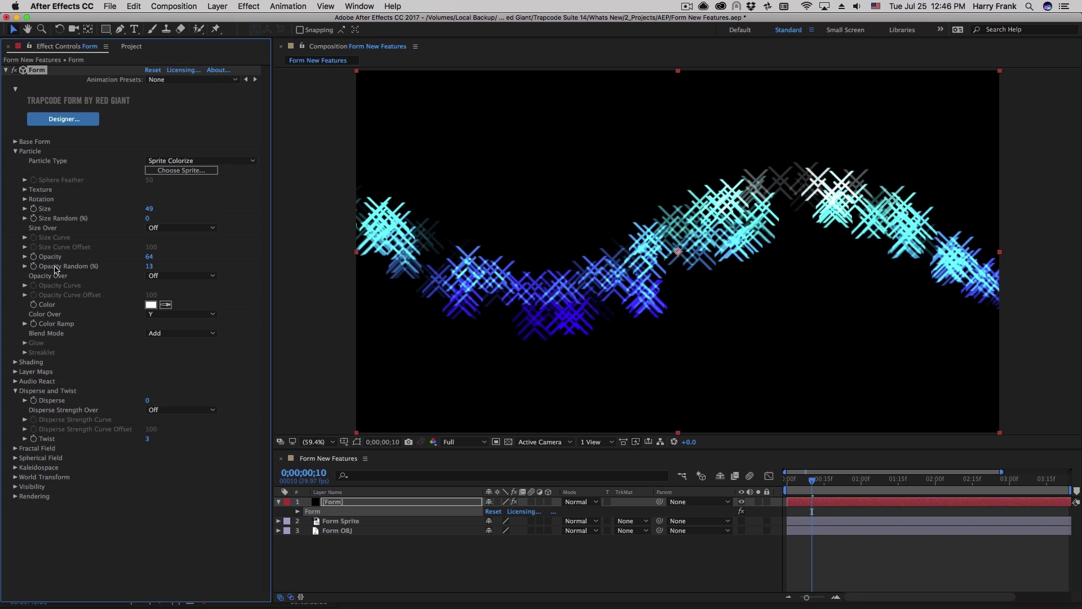
left_click(172, 228)
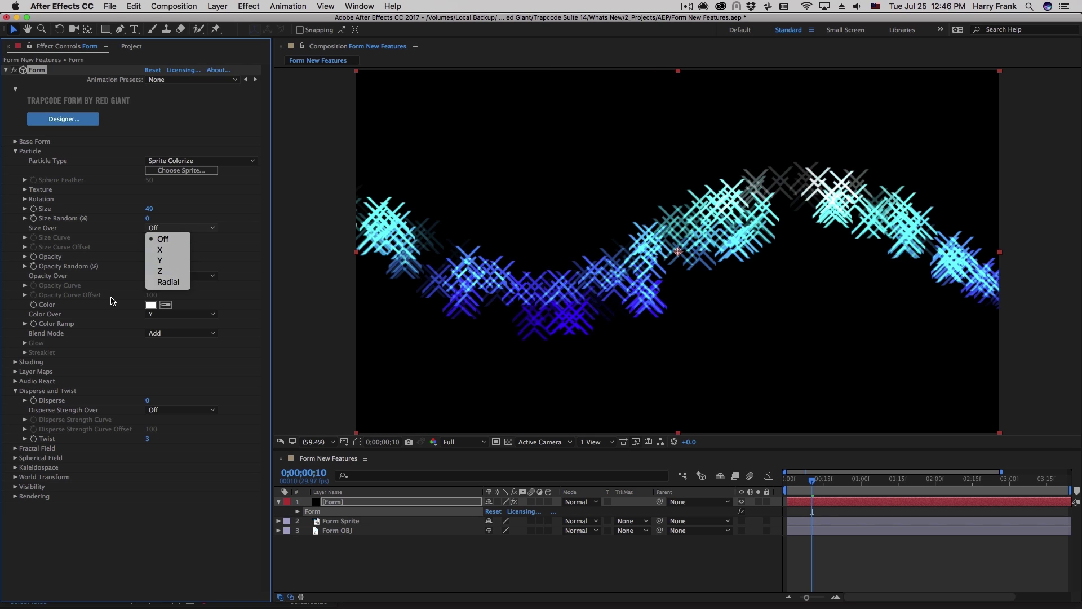
left_click(35, 283)
left_click(16, 151)
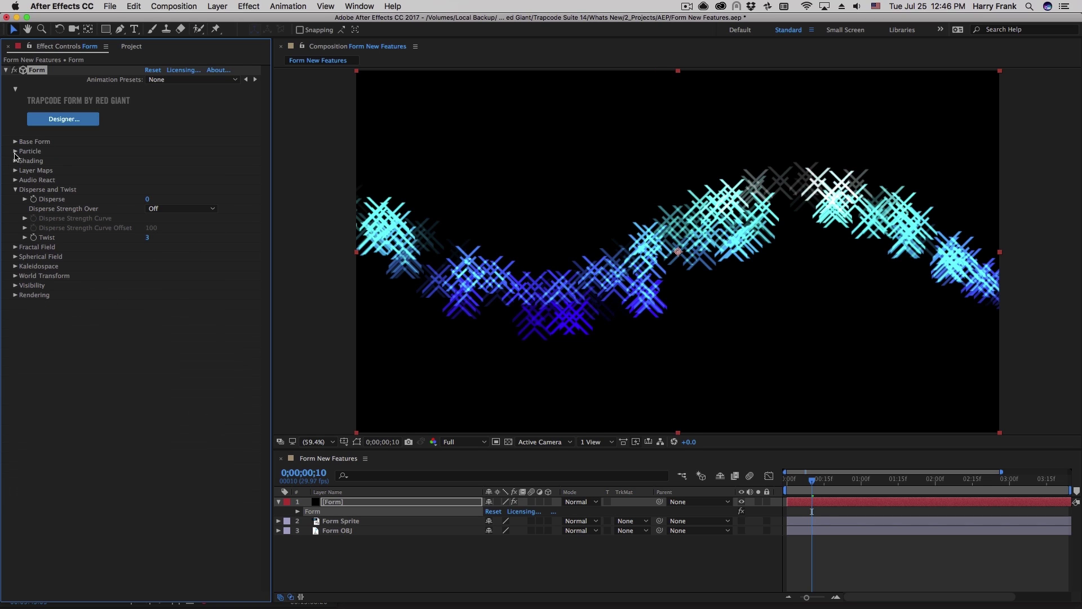
left_click(15, 179)
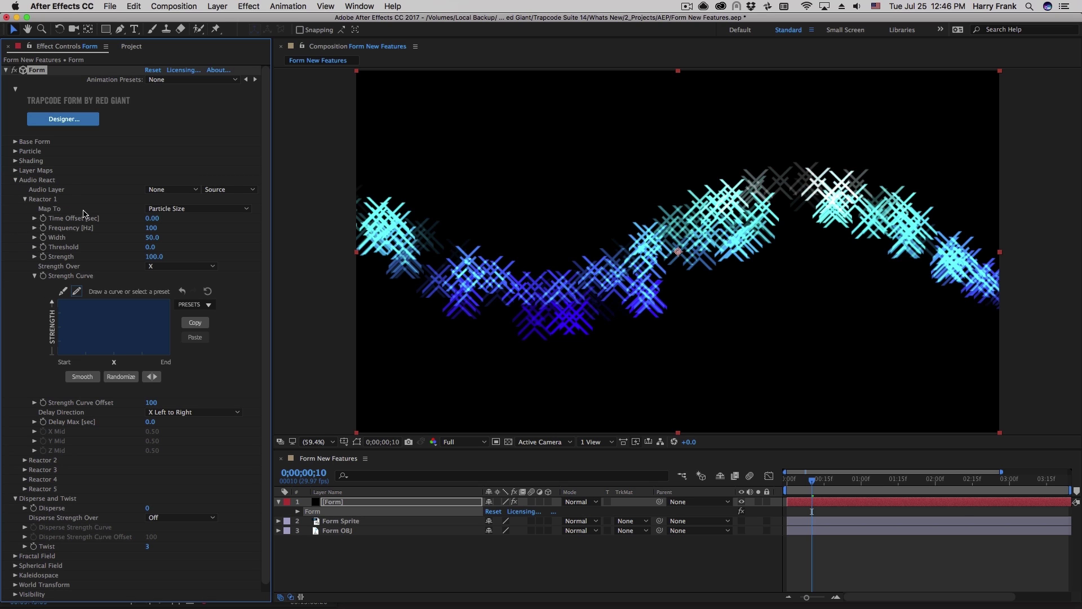
Add the Starcadian mp3 to the timeline and set it as Form's Audio Layer, mapped to Particle Size.
left_click(143, 48)
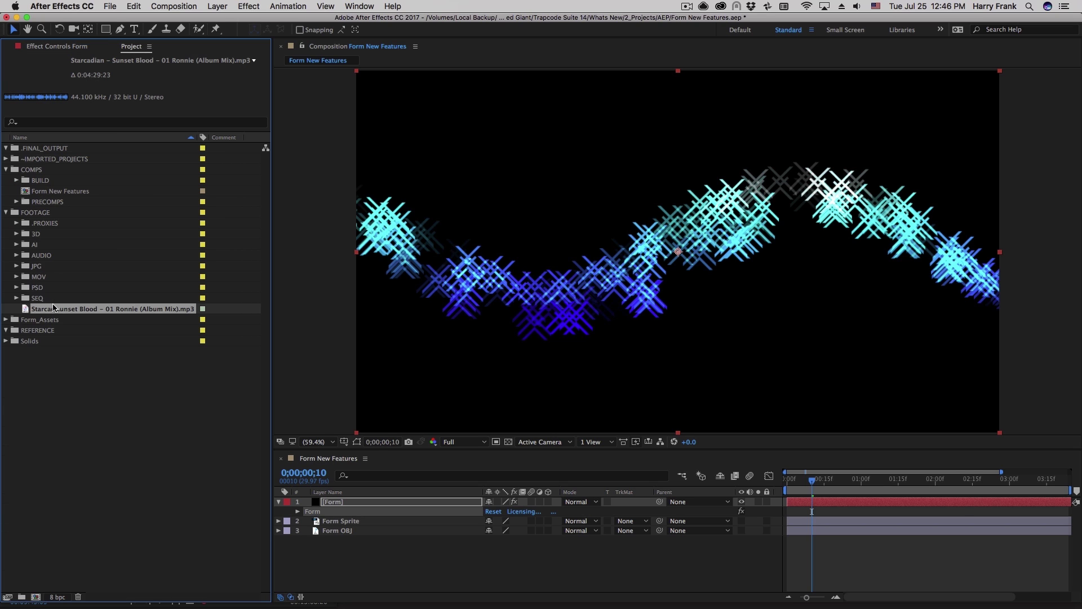
left_click_drag(54, 307, 377, 542)
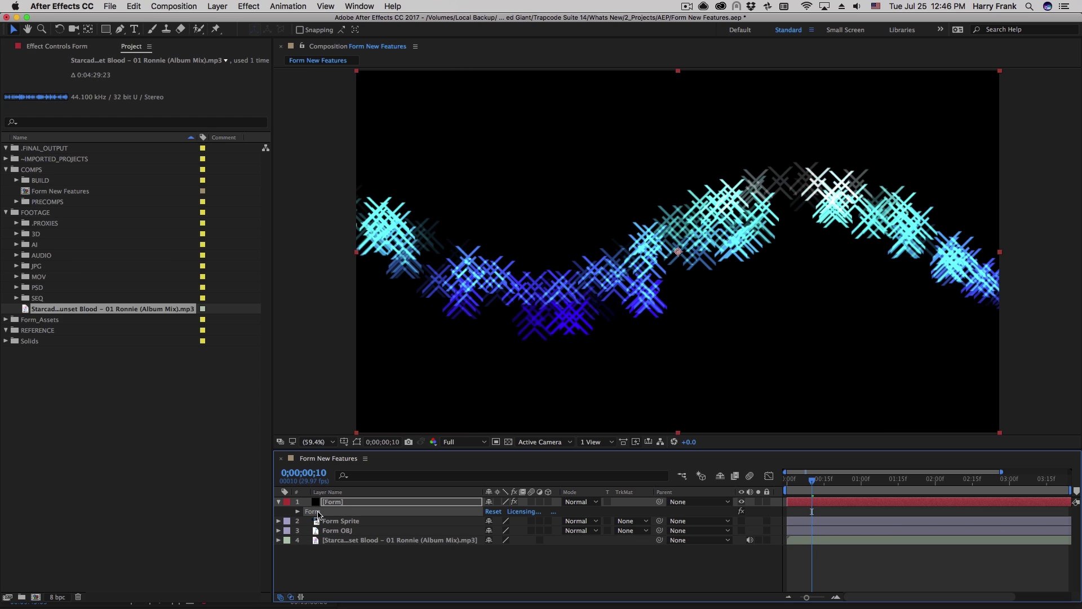
left_click(314, 511)
left_click(172, 190)
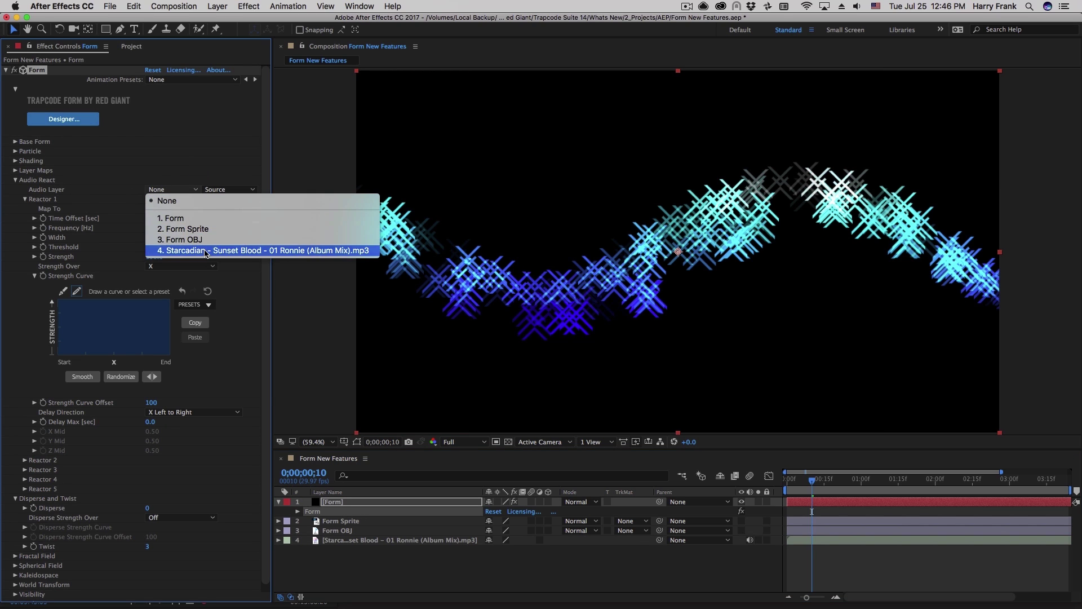
left_click(186, 244)
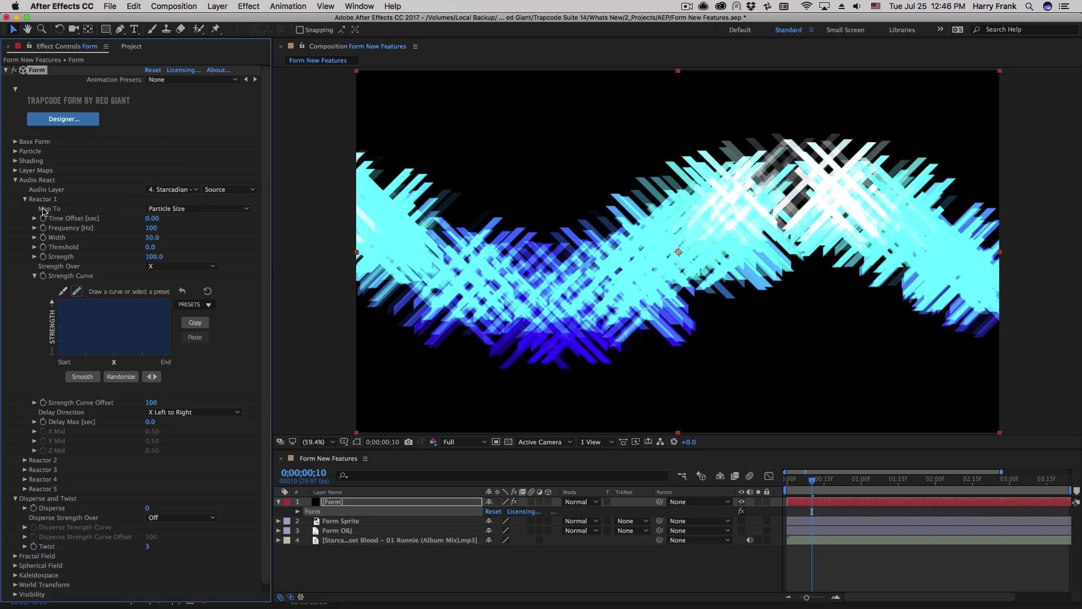
left_click(159, 211)
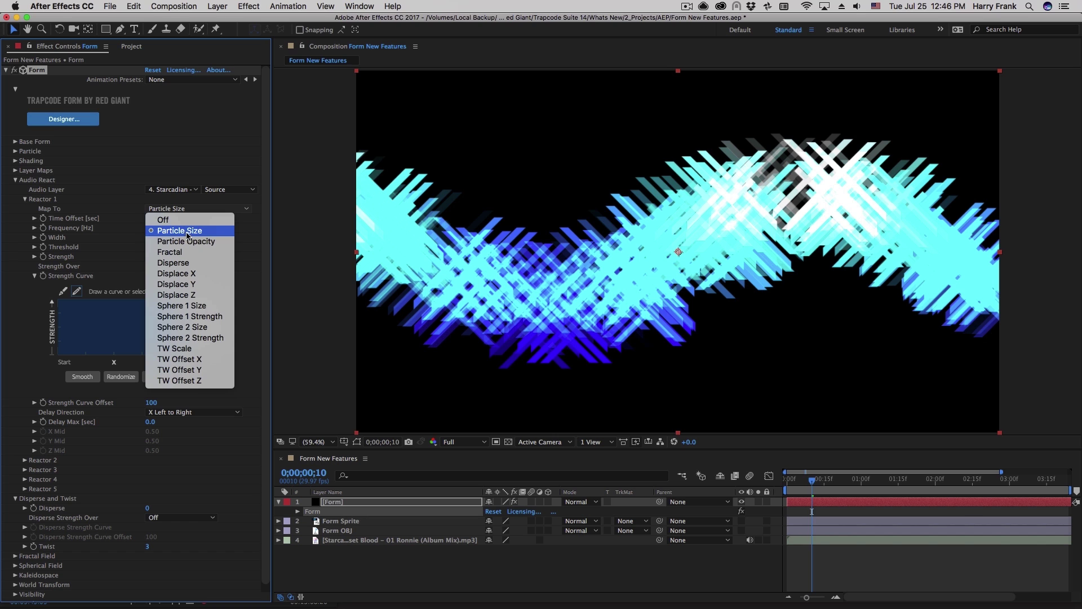
left_click(815, 352)
Scrub the timeline around frame 10 to watch the particles react to the audio.
left_click(806, 484)
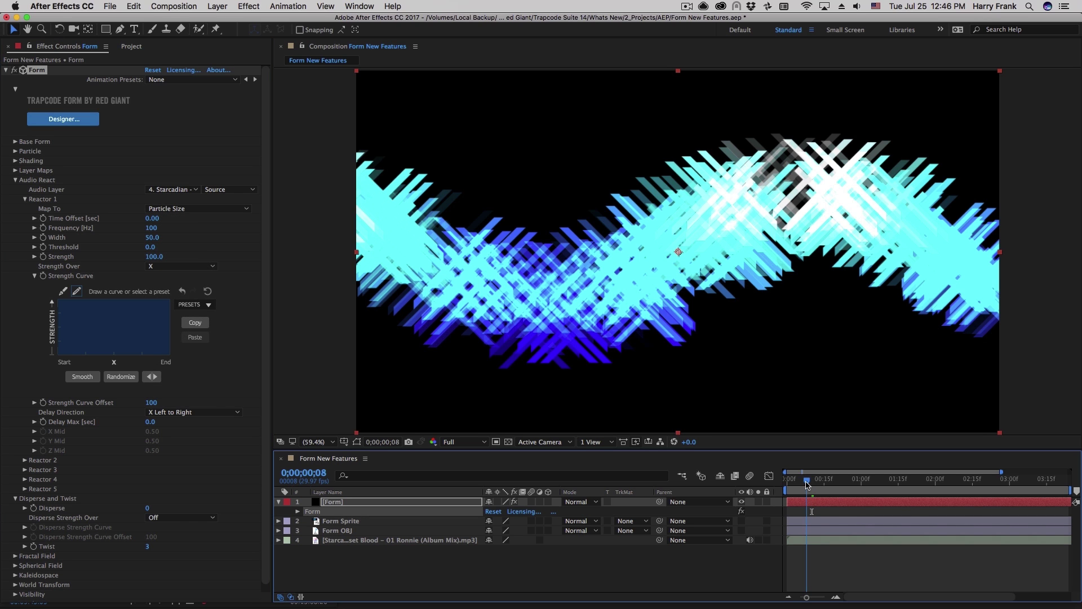
left_click(812, 488)
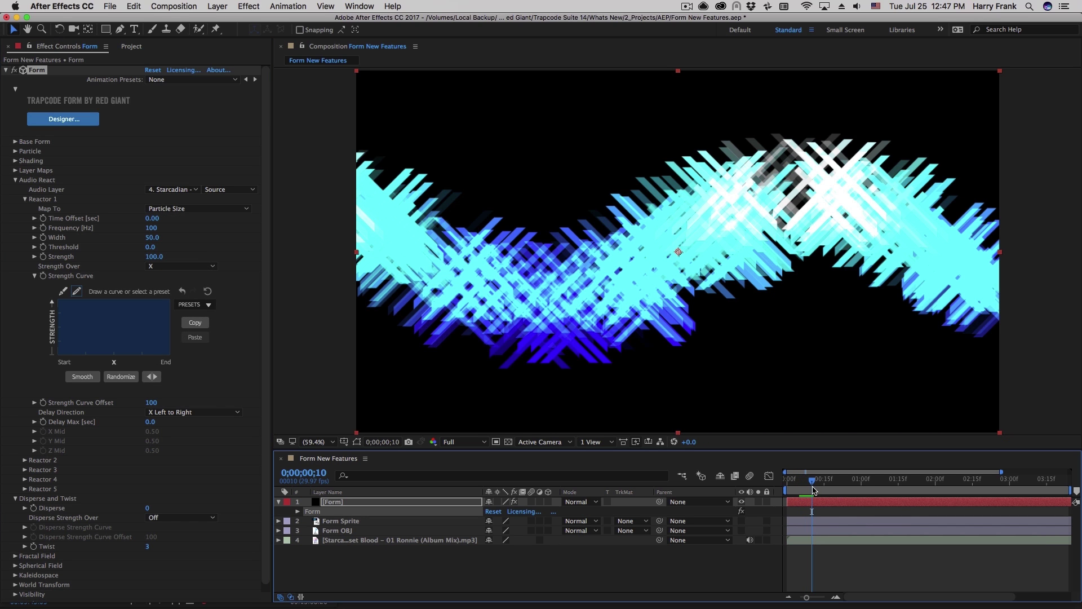
left_click_drag(813, 490, 812, 489)
scroll(63, 284, "down", 1)
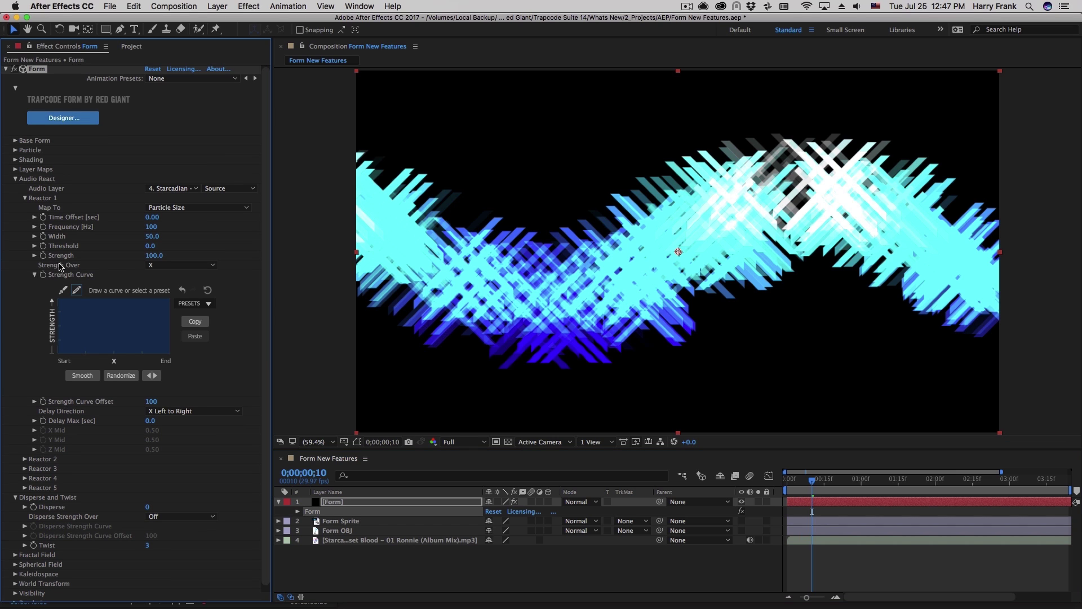
Keep Strength Over at X and reshape Reactor 1's strength curve into an adjusted descending ramp.
left_click(147, 266)
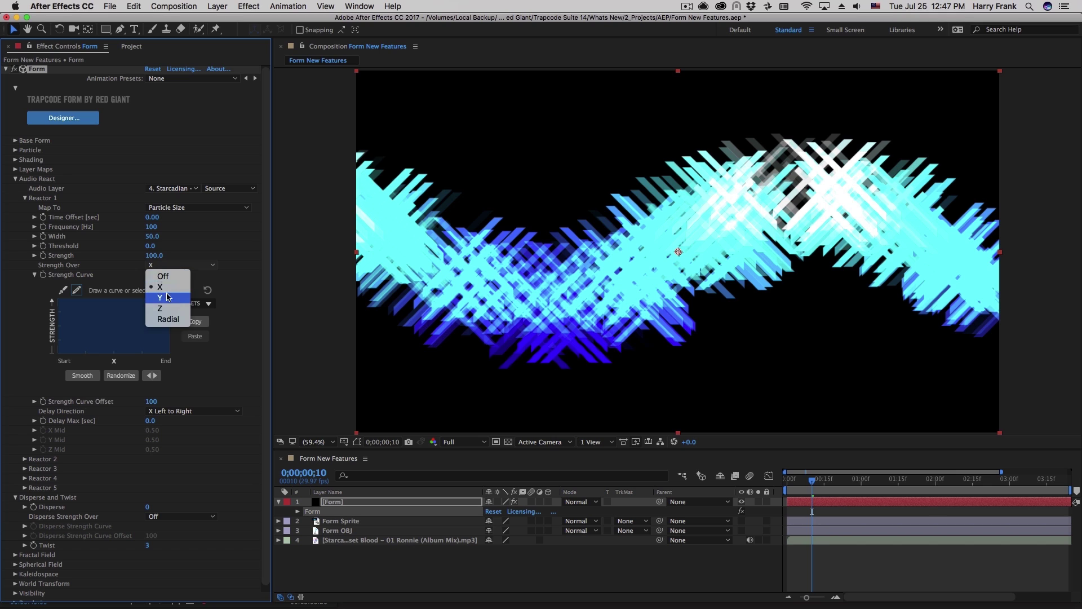
left_click(160, 287)
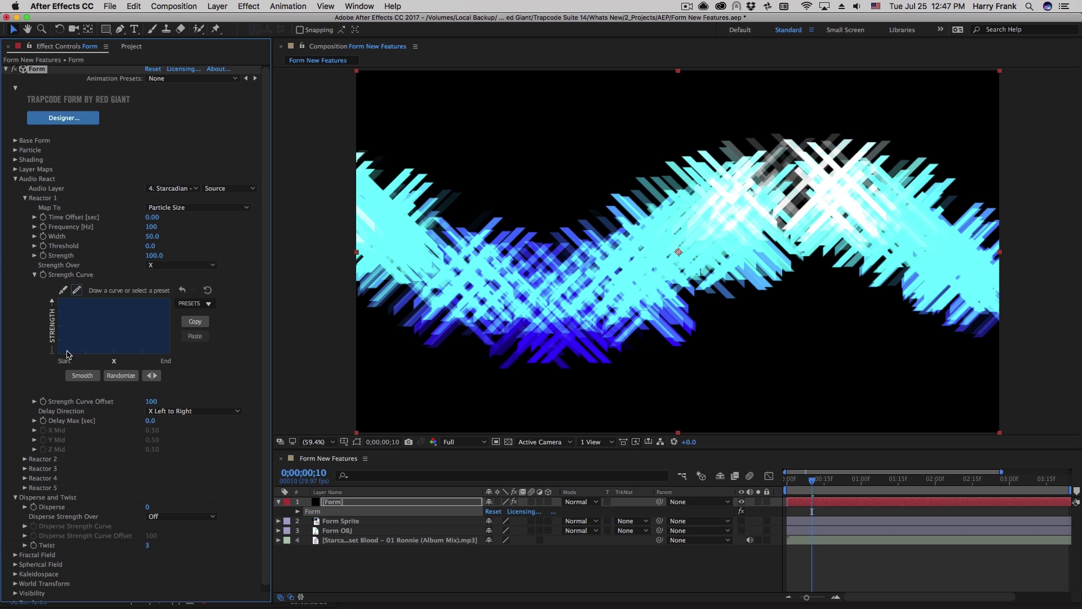
mouse_move(67, 352)
left_mouse_down()
mouse_move(150, 352)
mouse_move(127, 355)
left_mouse_up()
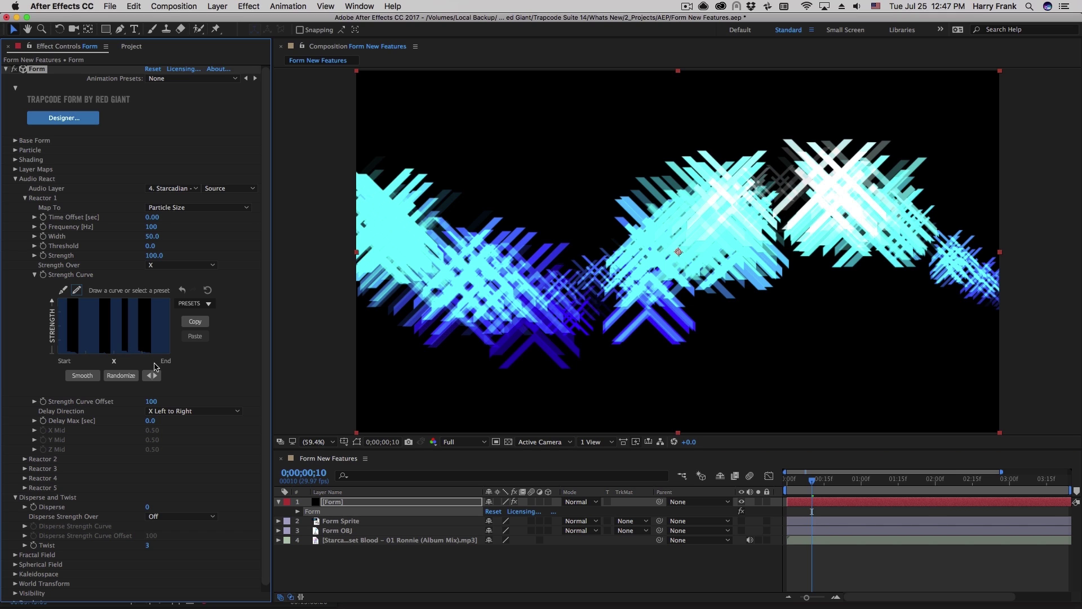
left_click(198, 303)
left_click(194, 329)
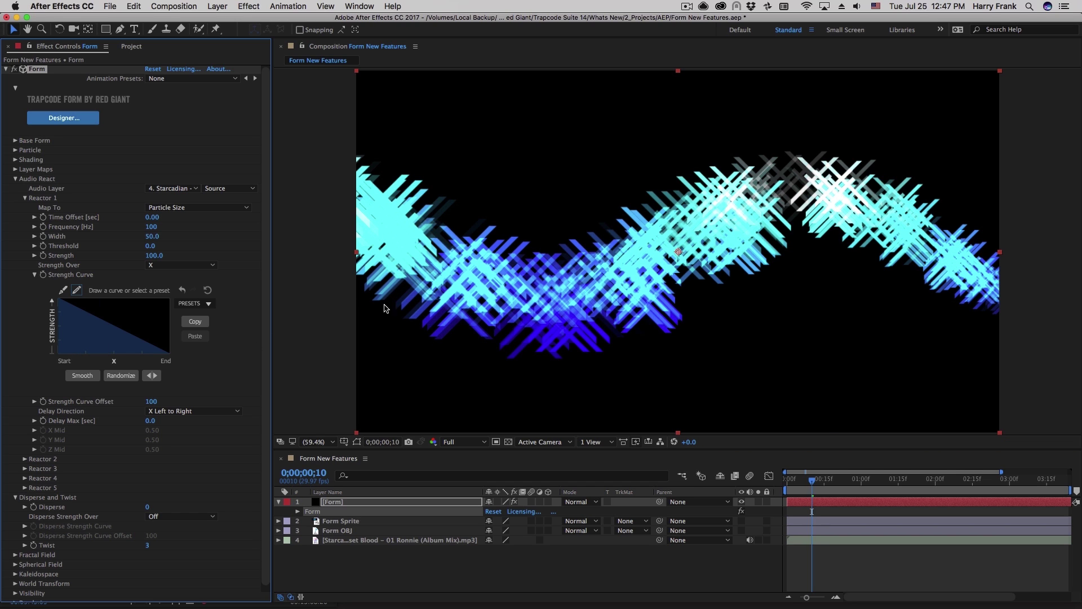
left_click(63, 290)
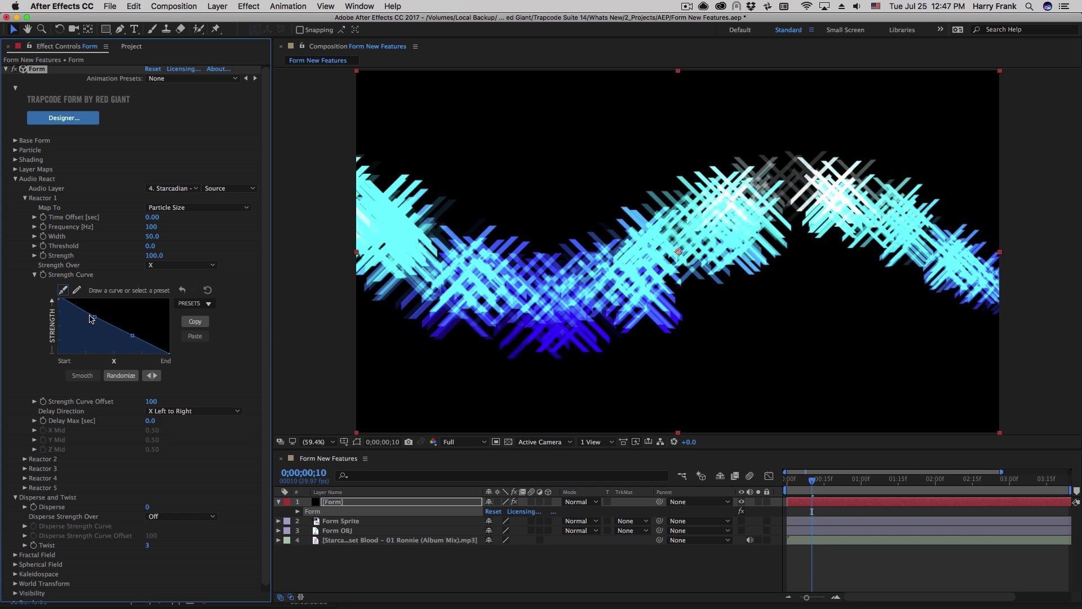
left_click_drag(94, 319, 152, 322)
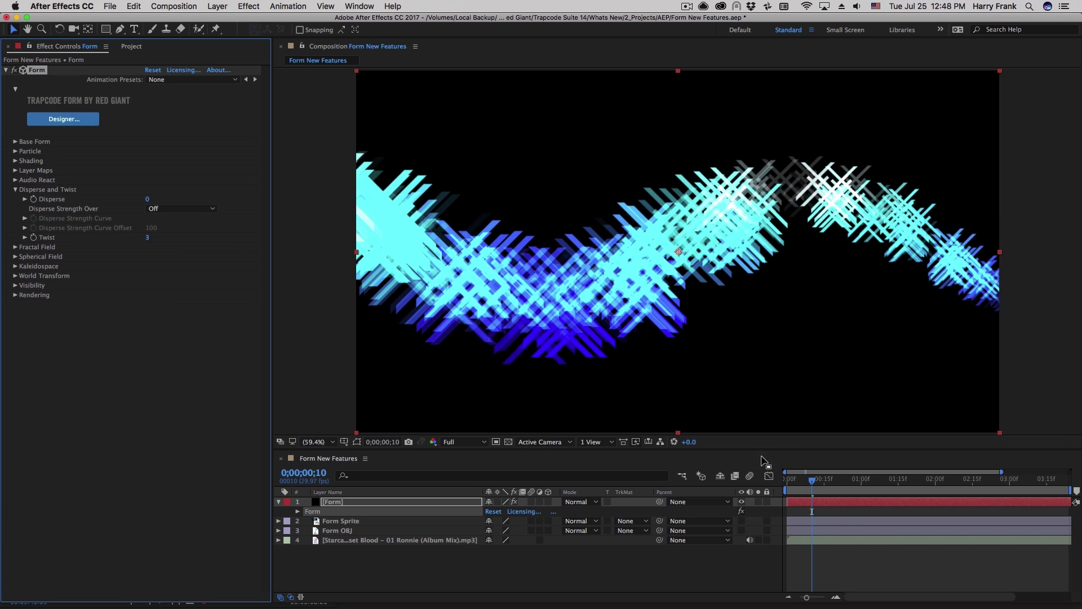
left_click(15, 190)
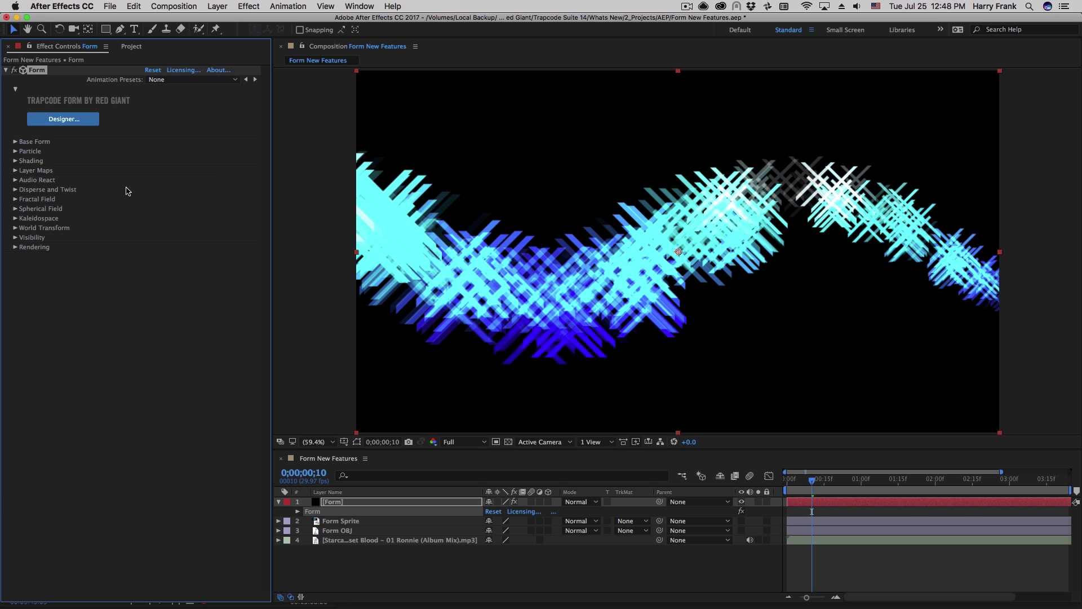